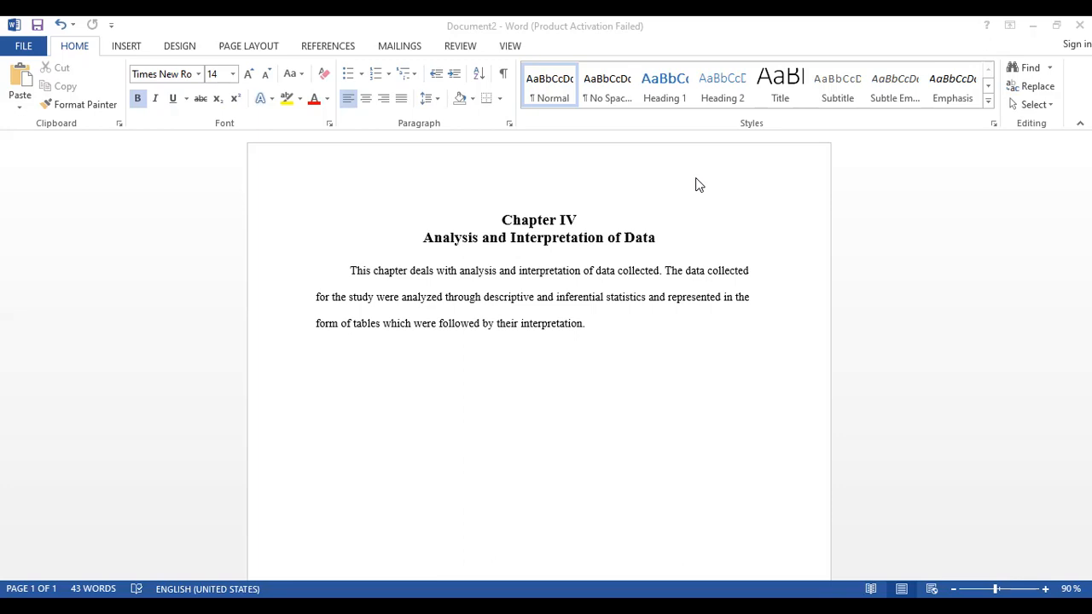
# Add a new line reading "Hypothesis:" at the left margin below the introductory paragraph
pyautogui.click(607, 334)
pyautogui.click(589, 322)
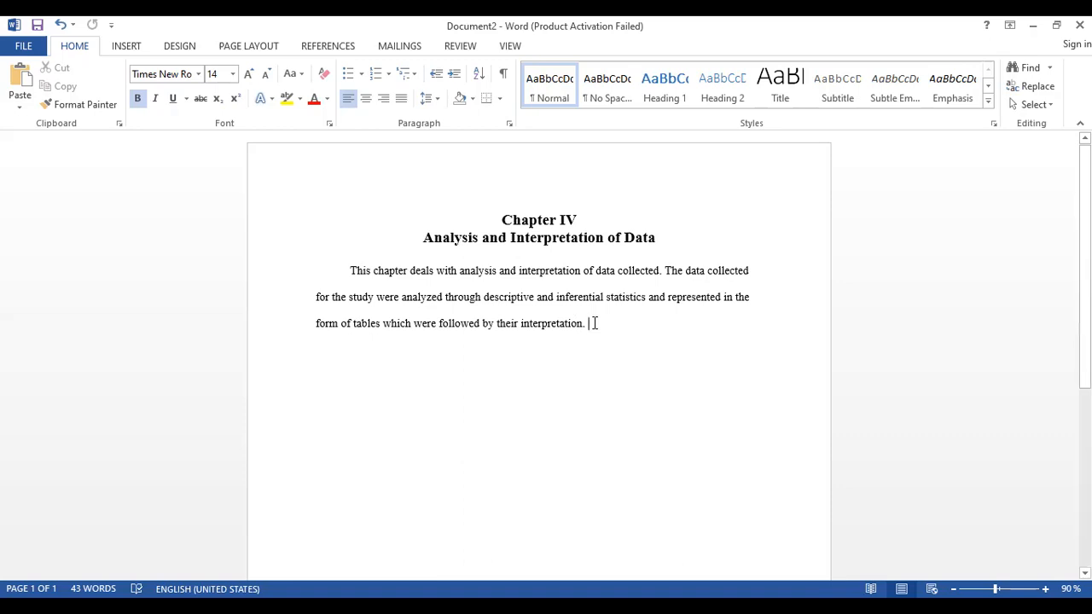
pyautogui.press('Return')
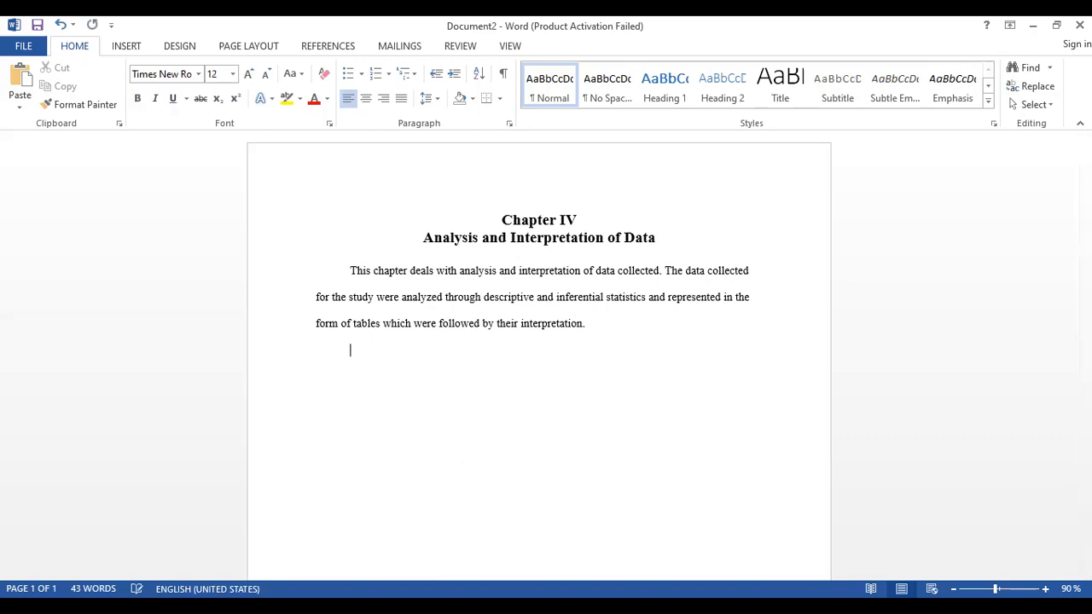
pyautogui.write('H')
pyautogui.write('ypothesis:')
# Format the Hypothesis heading as bold 14 pt and remove its trailing colon
pyautogui.moveTo(376, 357); pyautogui.dragTo(316, 361)
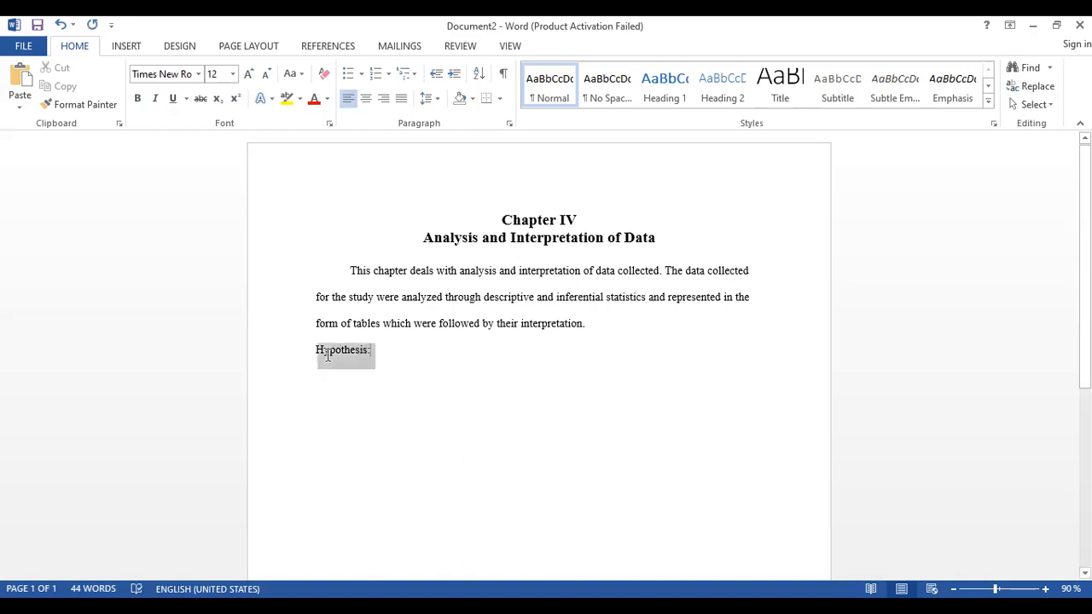
pyautogui.click(232, 73)
pyautogui.click(212, 175)
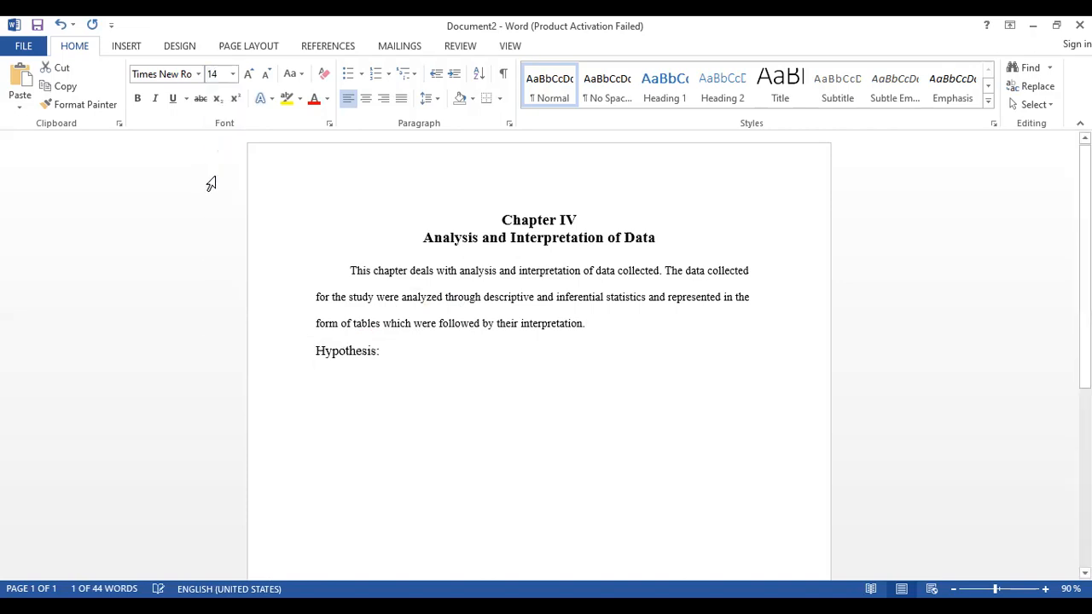
pyautogui.click(136, 101)
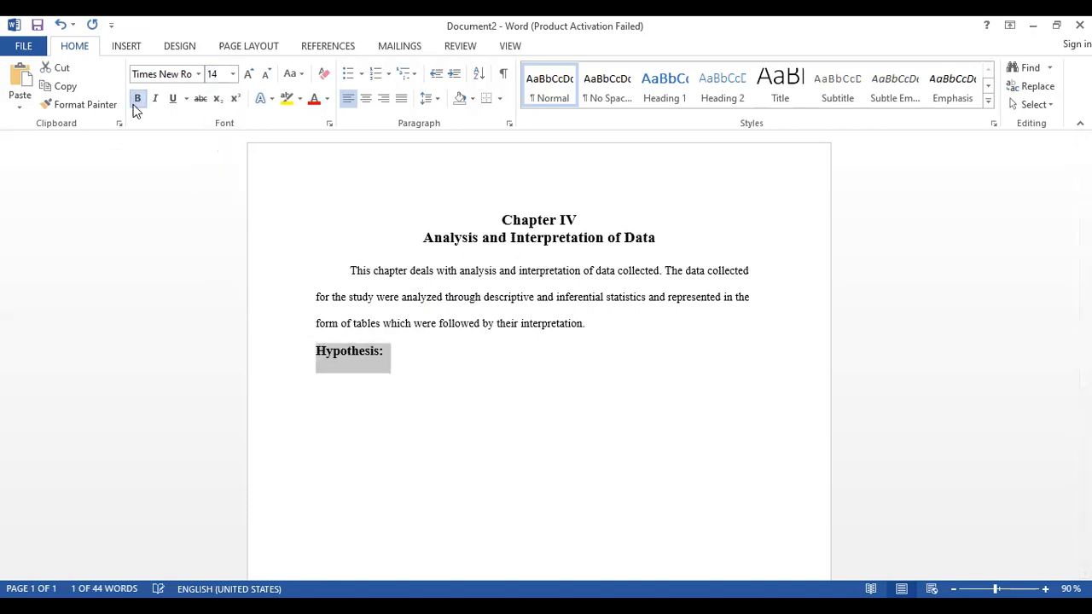
pyautogui.click(416, 354)
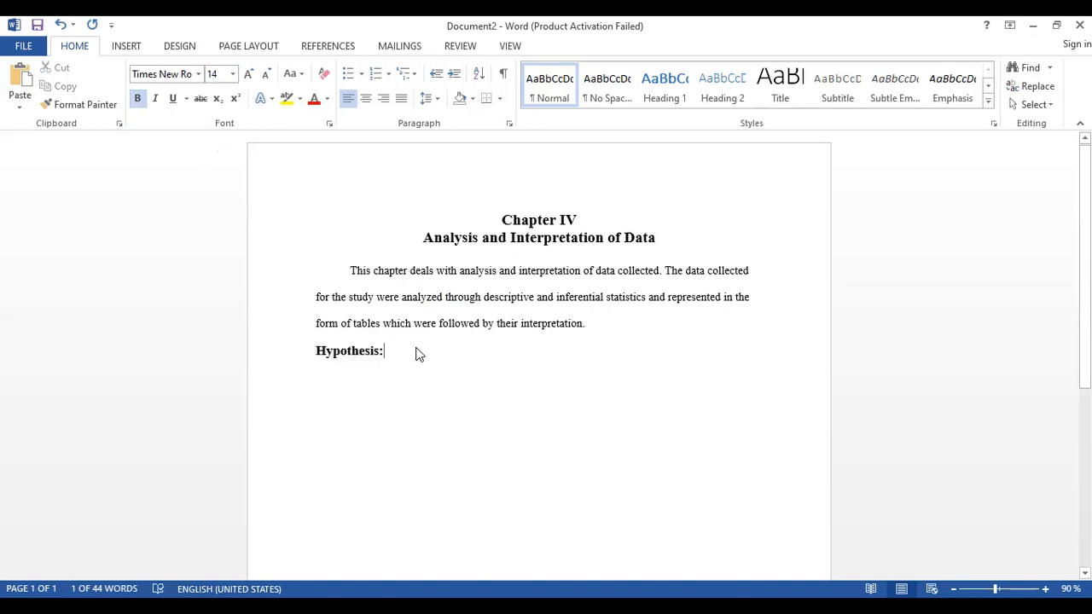
pyautogui.press('BackSpace')
# Write an indented line under the Hypothesis heading: "There is no relationship transformational leadership and intrinsic motivation."
pyautogui.press('Return')
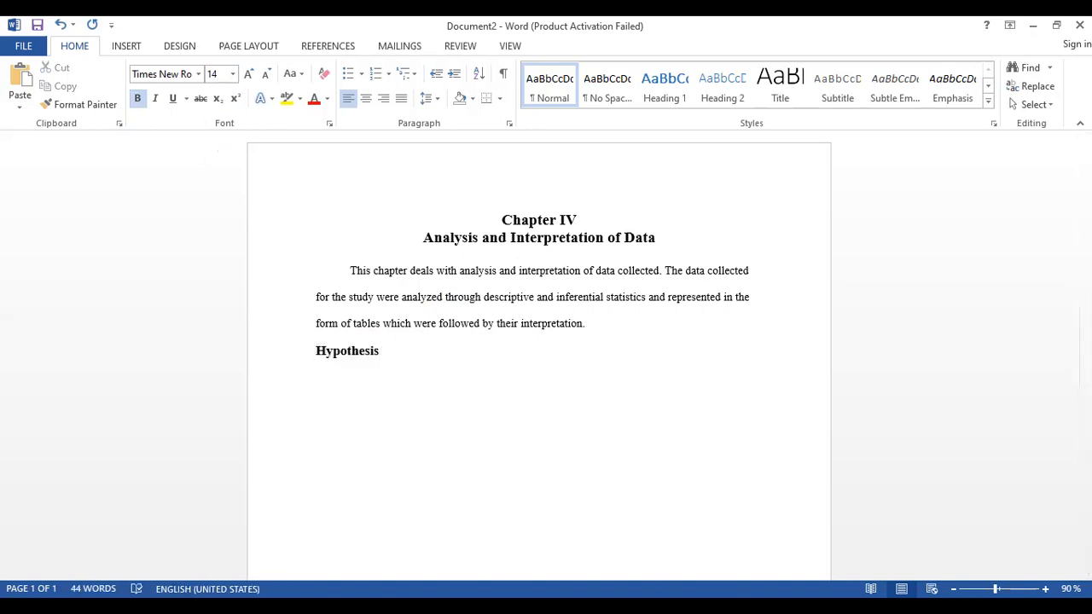
pyautogui.click(629, 405)
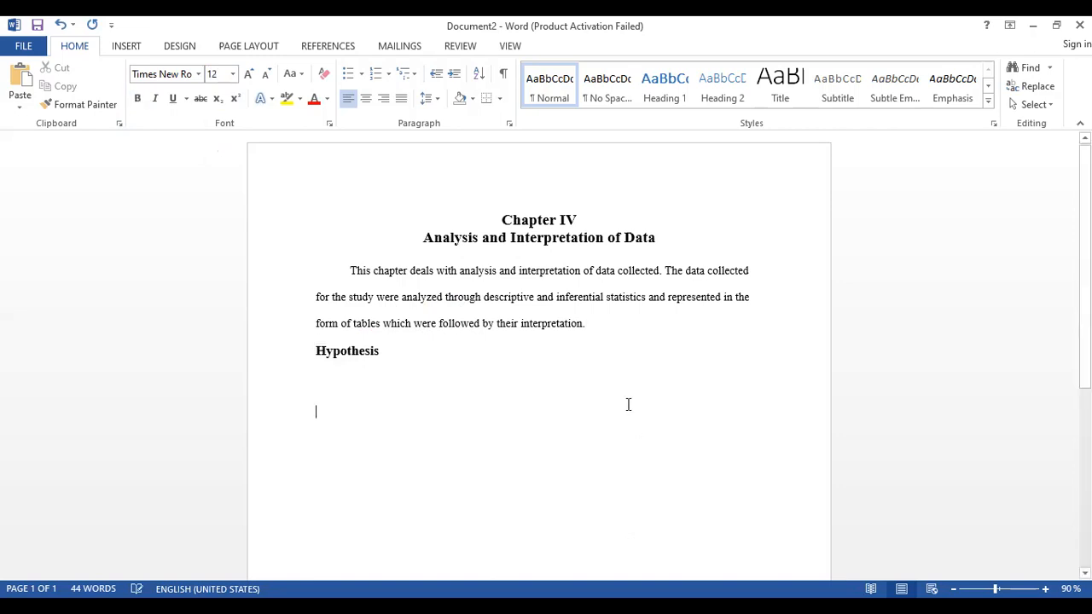
pyautogui.press('Up')
pyautogui.press('Tab')
pyautogui.write('T')
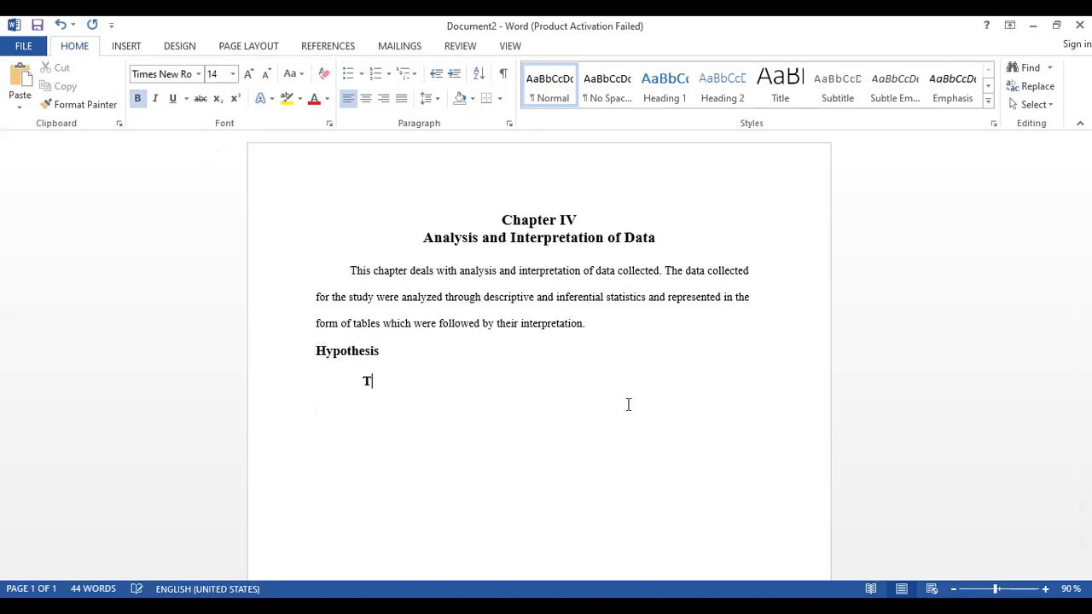
pyautogui.write('here is no relationship a')
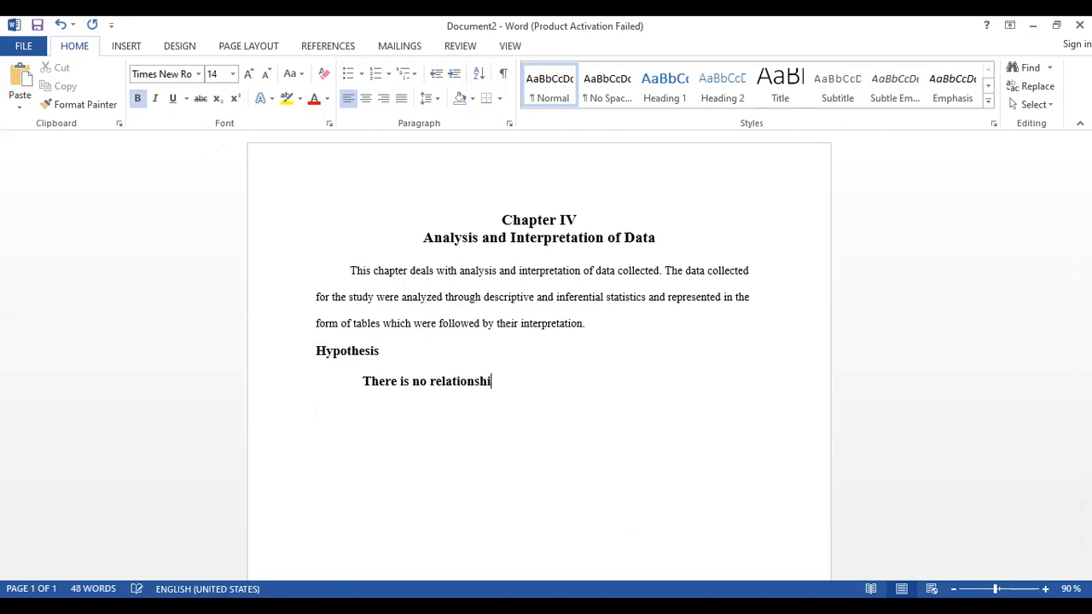
pyautogui.press('BackSpace')
pyautogui.write('re')
pyautogui.press('BackSpace')
pyautogui.press('BackSpace')
pyautogui.write('transformatio')
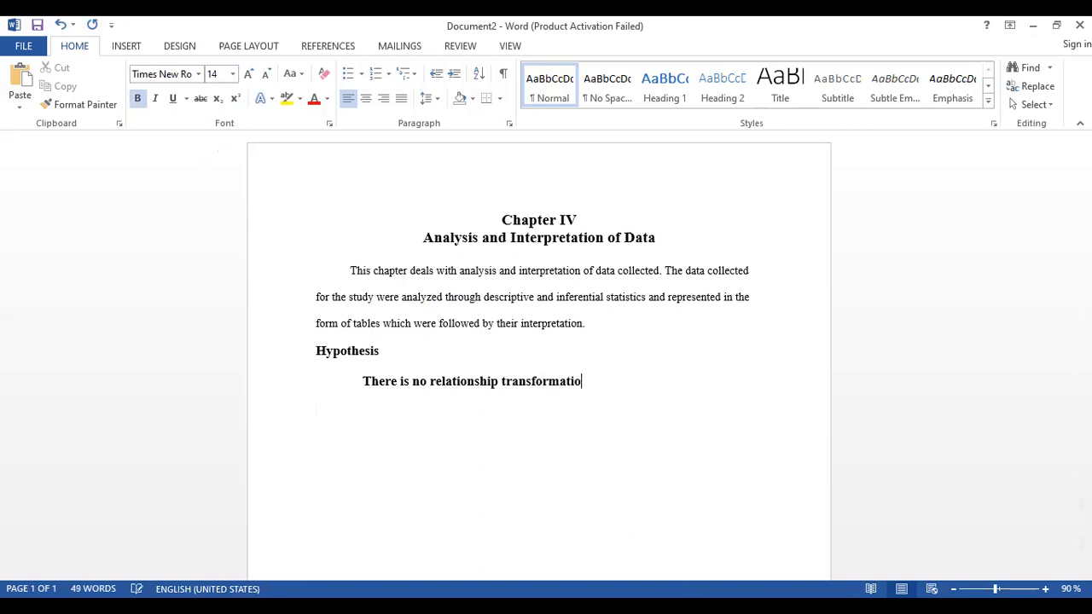
pyautogui.write('nal leadership a')
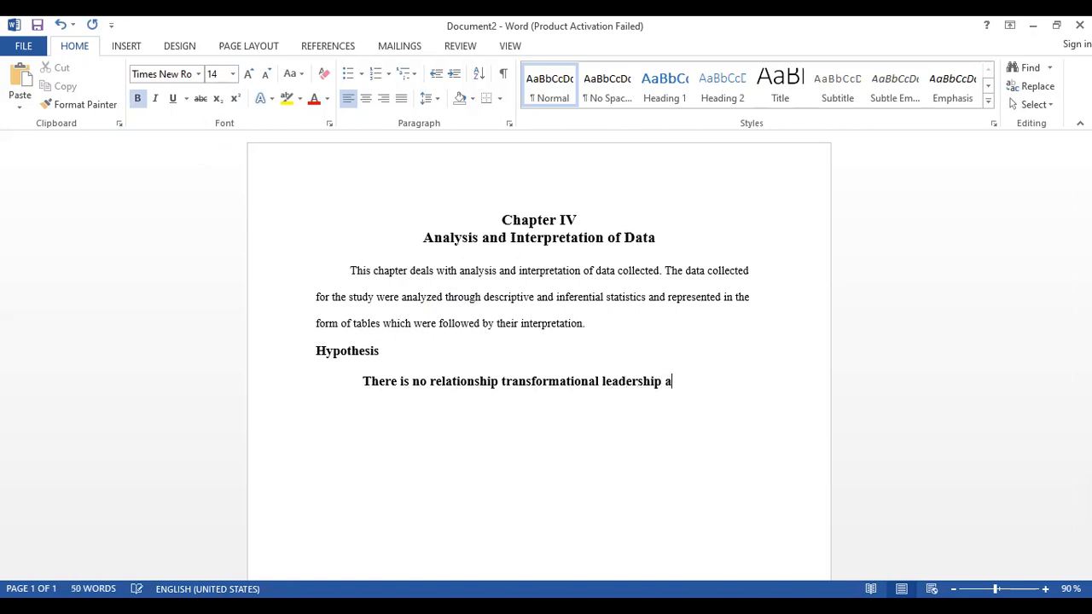
pyautogui.write('nd intrinsic mot')
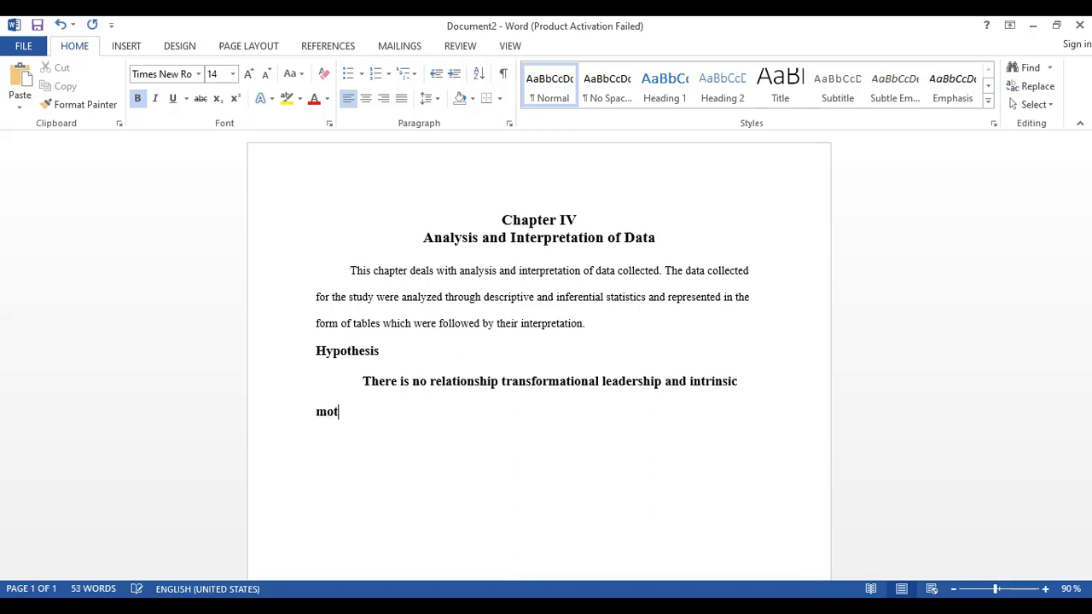
pyautogui.write('ivation.')
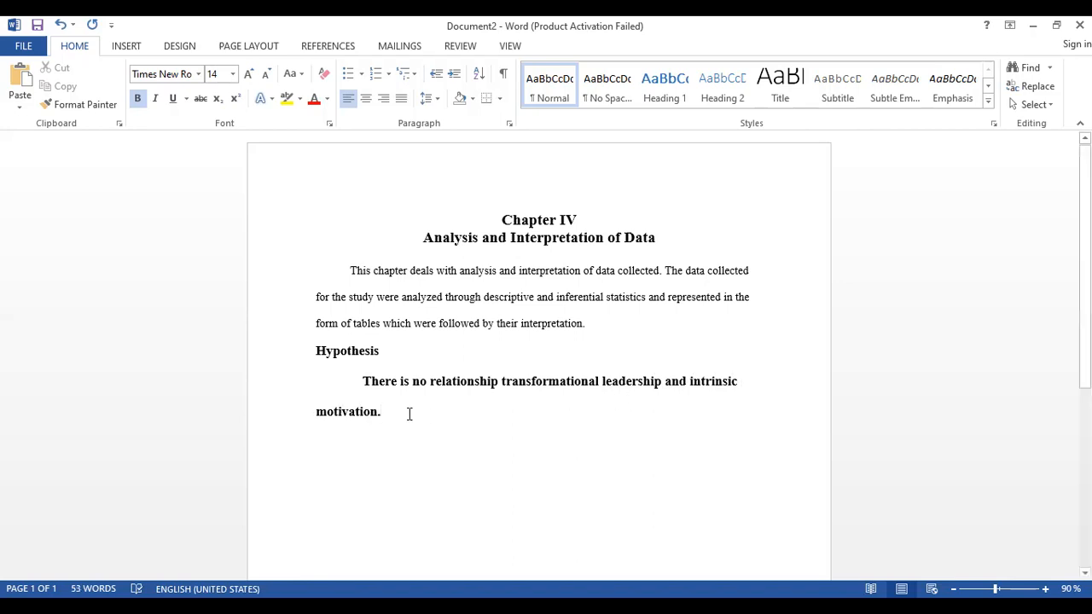
# Remove the bold from the hypothesis sentence and set its font size to 12
pyautogui.moveTo(409, 415); pyautogui.dragTo(375, 385)
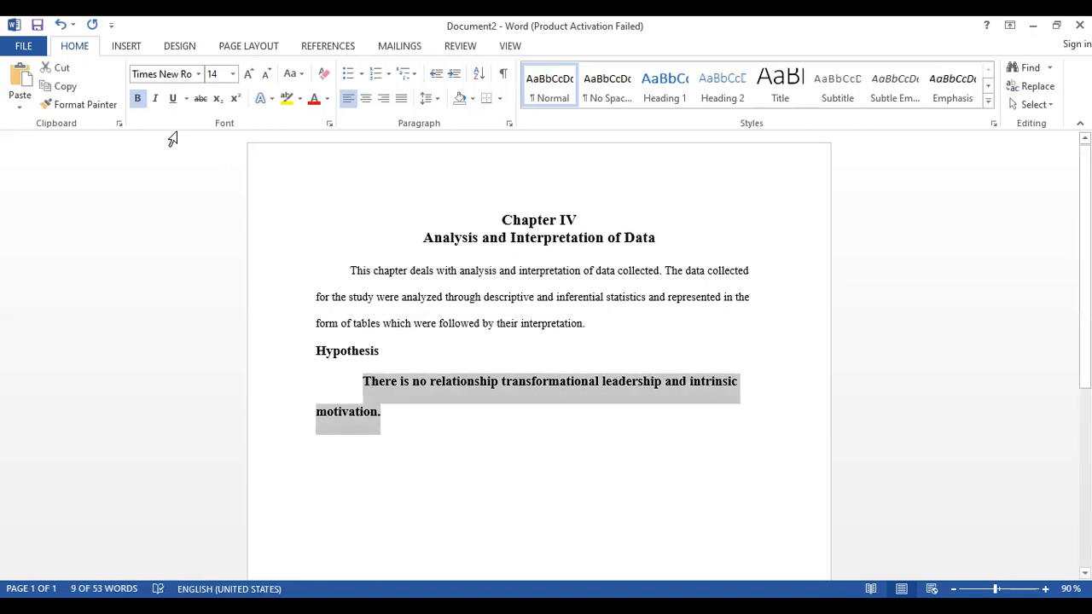
pyautogui.click(137, 99)
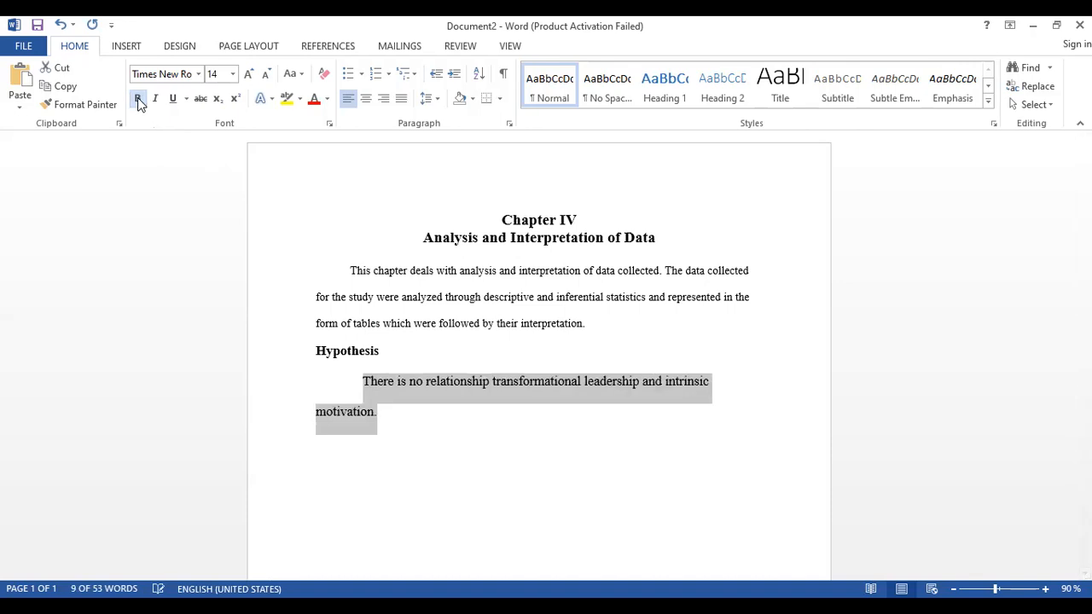
pyautogui.click(233, 74)
pyautogui.click(214, 155)
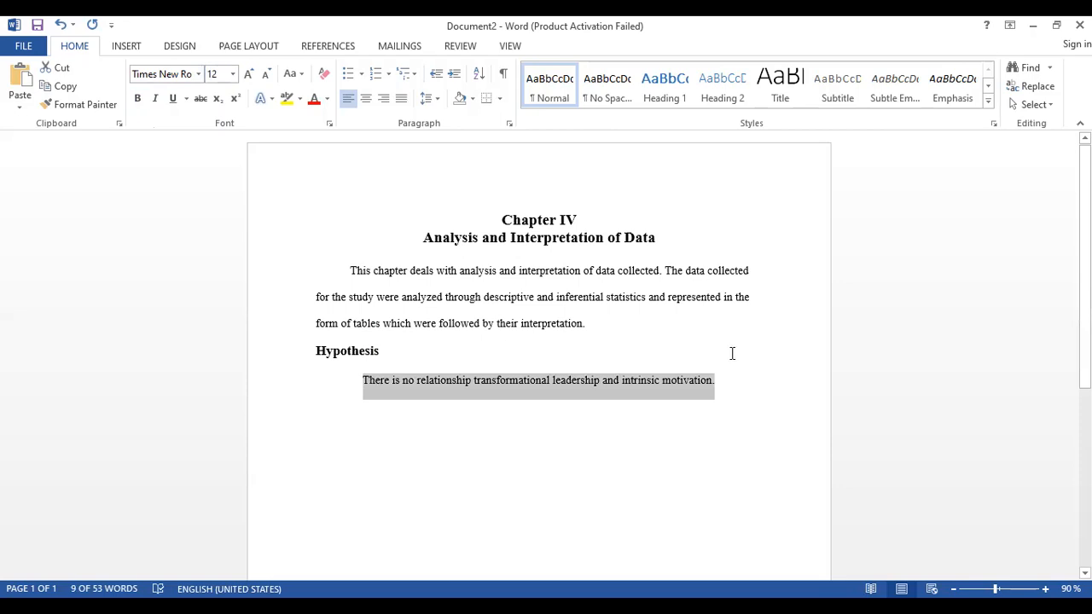
pyautogui.click(746, 395)
# Add the heading "Research Question" below the hypothesis sentence and format it as bold 14 pt
pyautogui.press('Return')
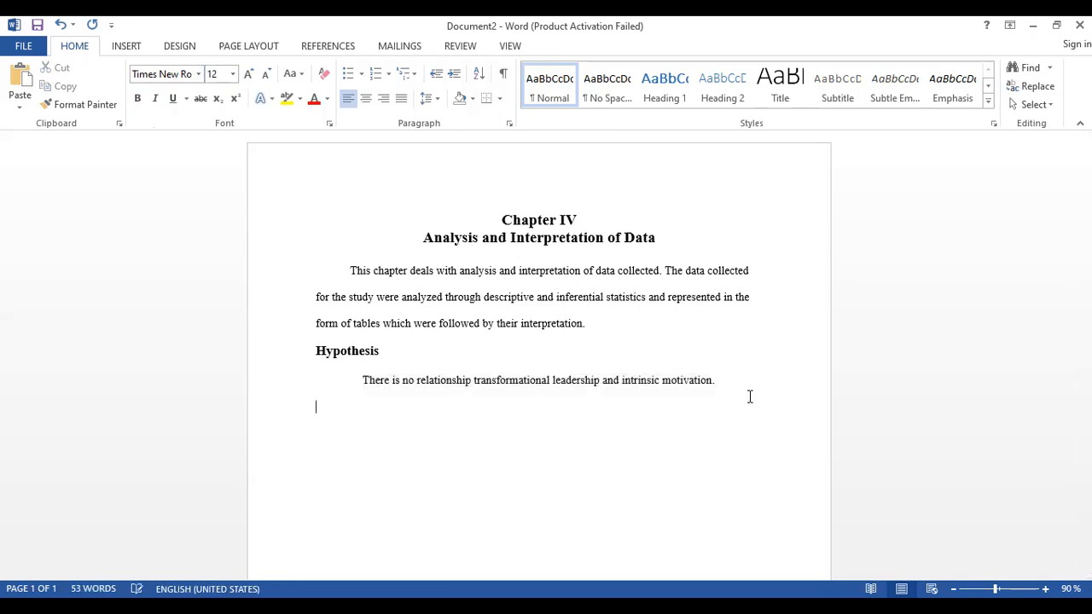
pyautogui.write('Research Question')
pyautogui.moveTo(403, 411); pyautogui.dragTo(300, 414)
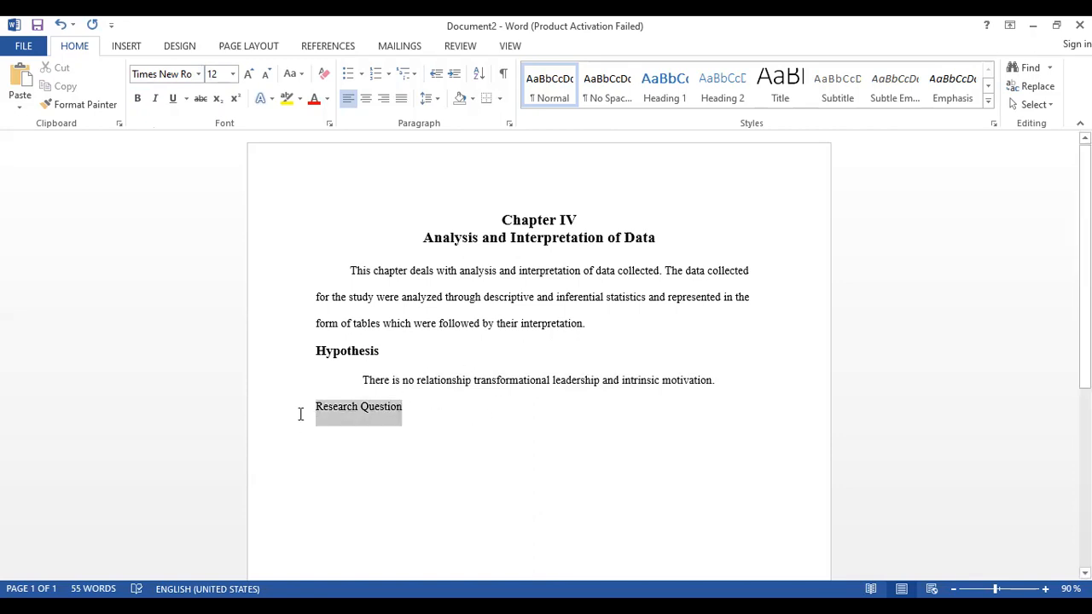
pyautogui.click(137, 98)
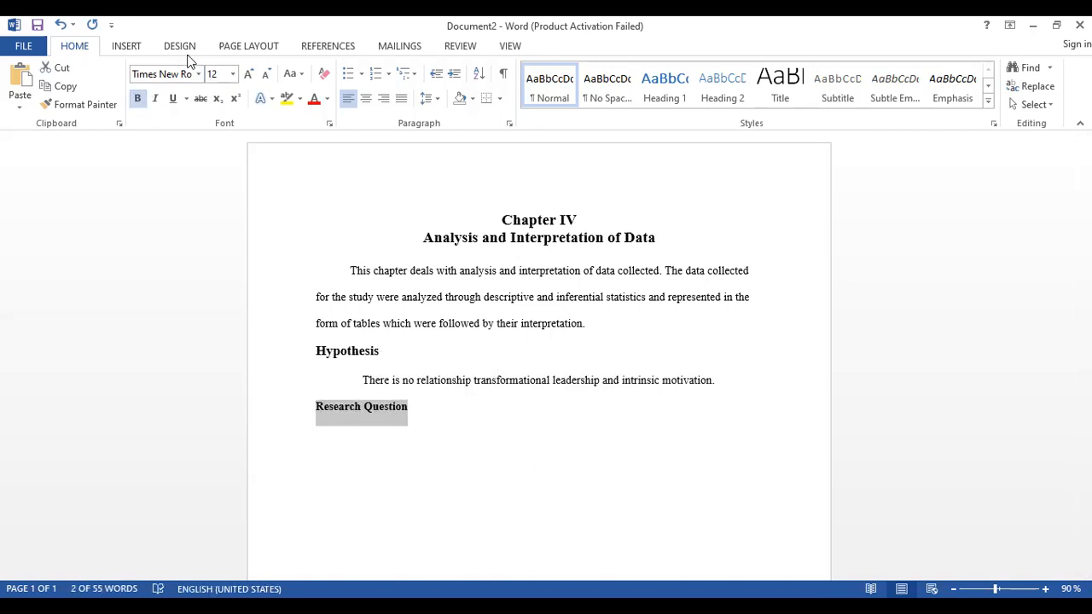
pyautogui.click(232, 74)
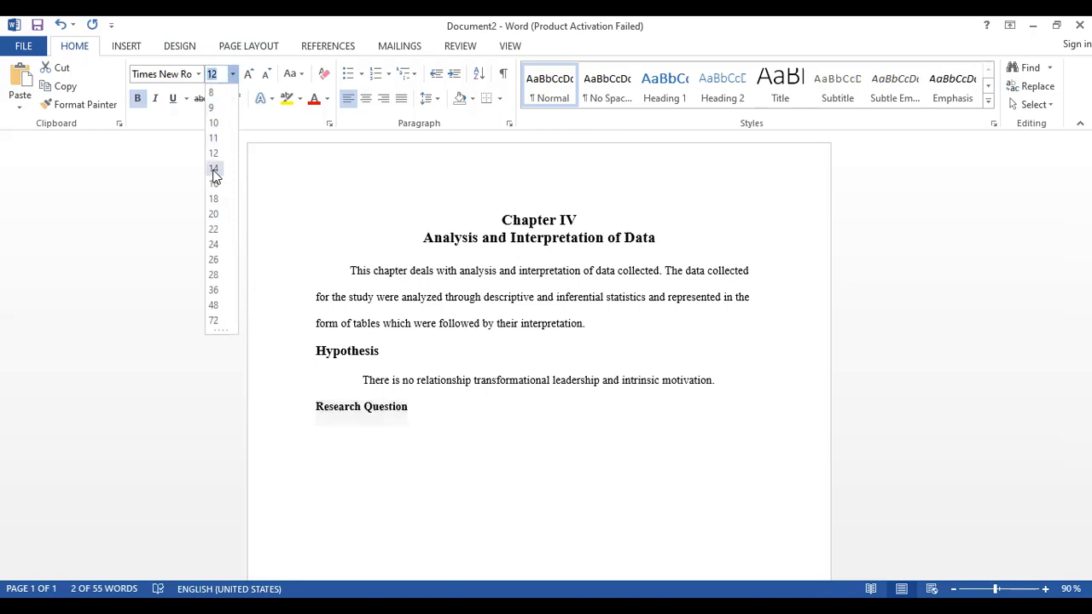
pyautogui.click(214, 170)
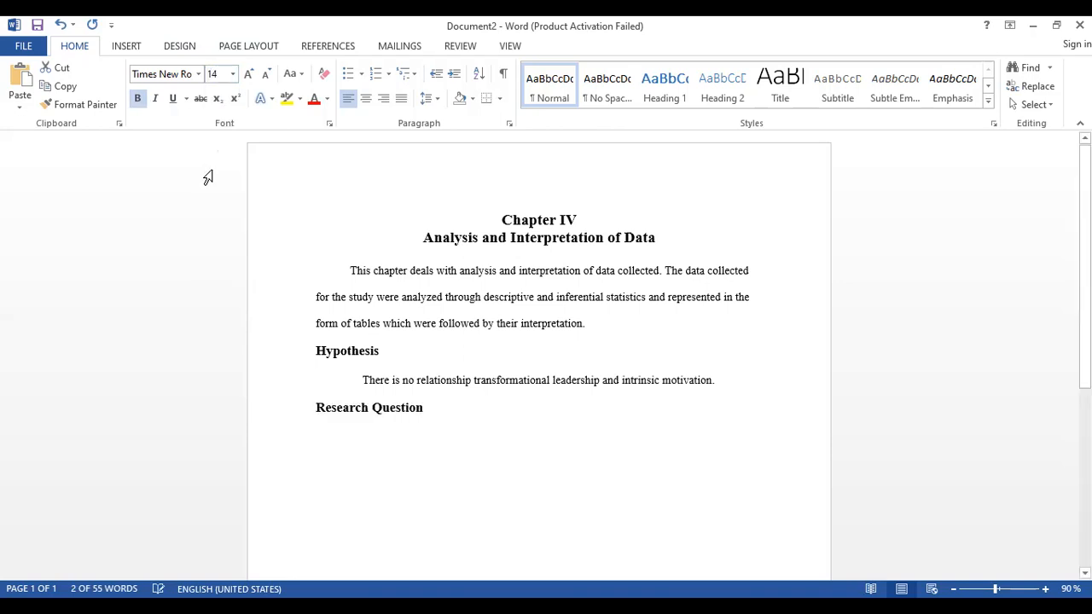
# Start an indented sentence under the Research Question heading: "To what extent heads of department adopts the"
pyautogui.click(500, 445)
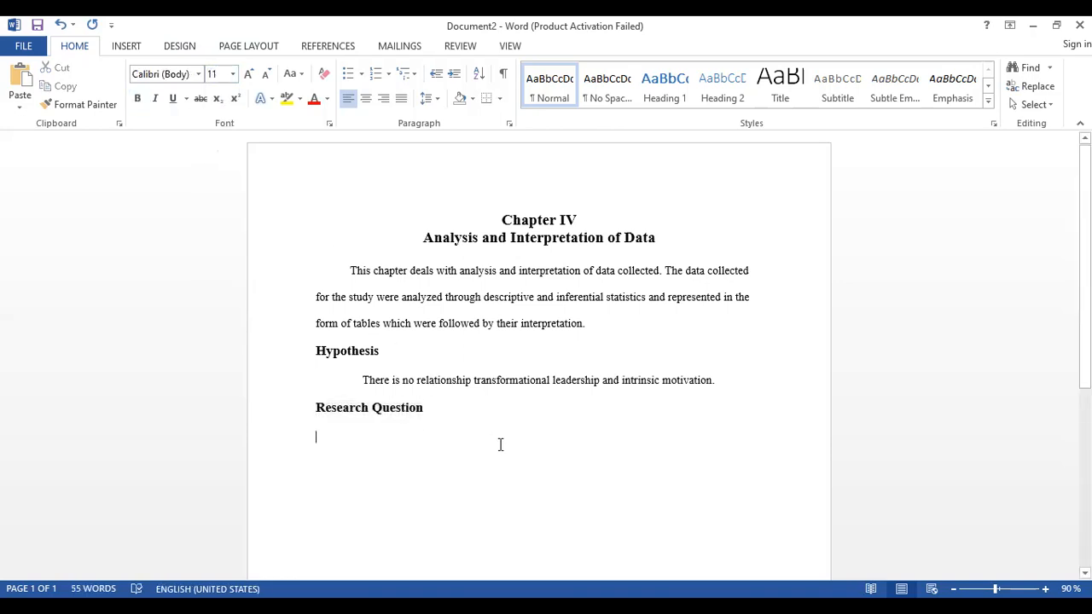
pyautogui.press('Tab')
pyautogui.write('T')
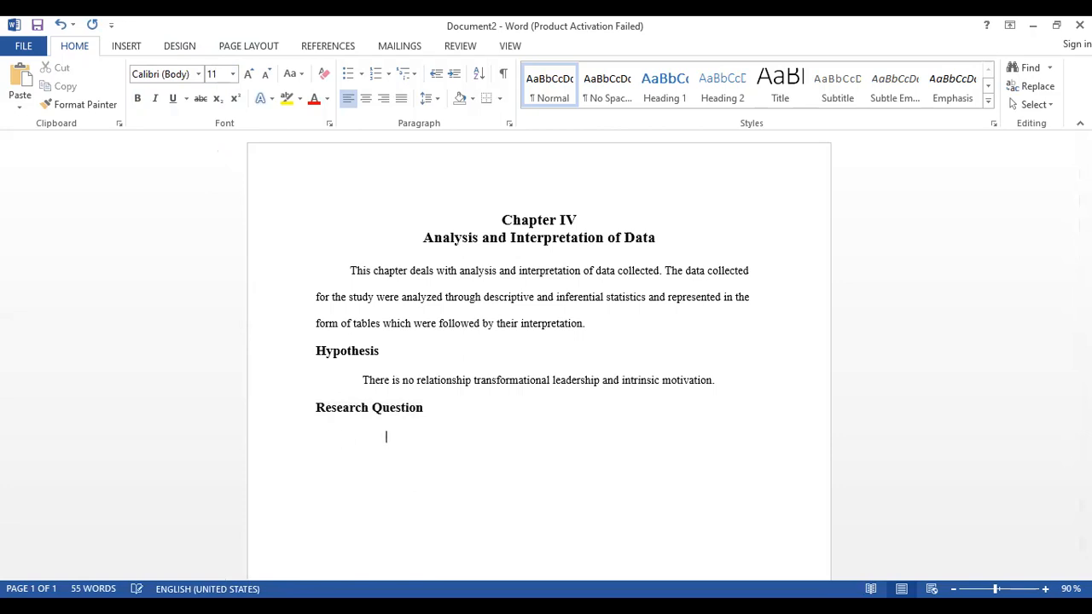
pyautogui.write('o what extent heads of departe')
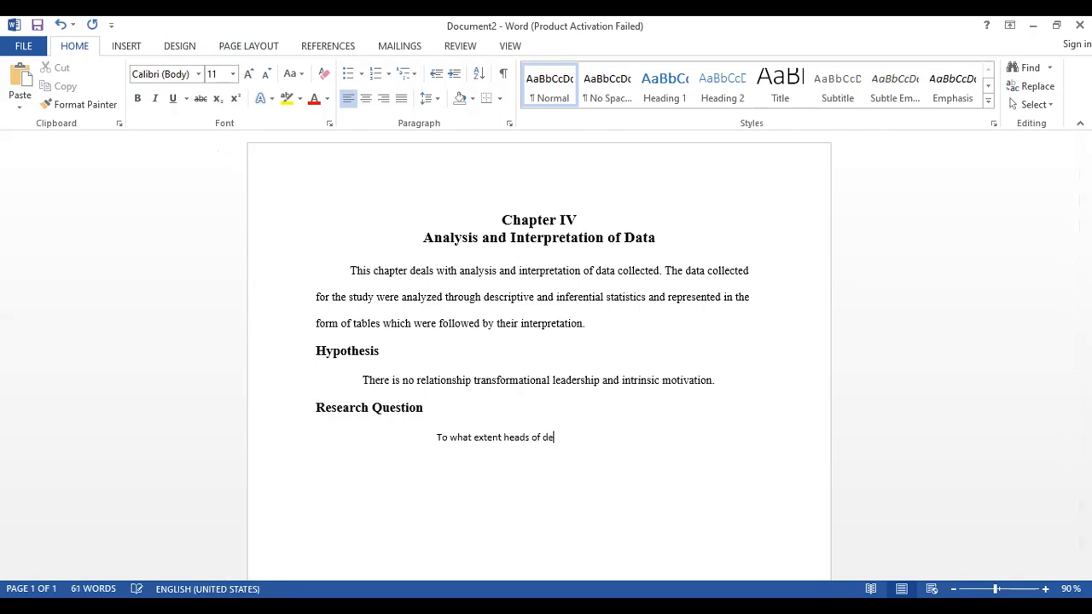
pyautogui.press('BackSpace')
pyautogui.write('ment a')
pyautogui.write('dopts y')
pyautogui.write('je')
pyautogui.press('BackSpace')
pyautogui.press('BackSpace')
pyautogui.press('BackSpace')
pyautogui.write('the')
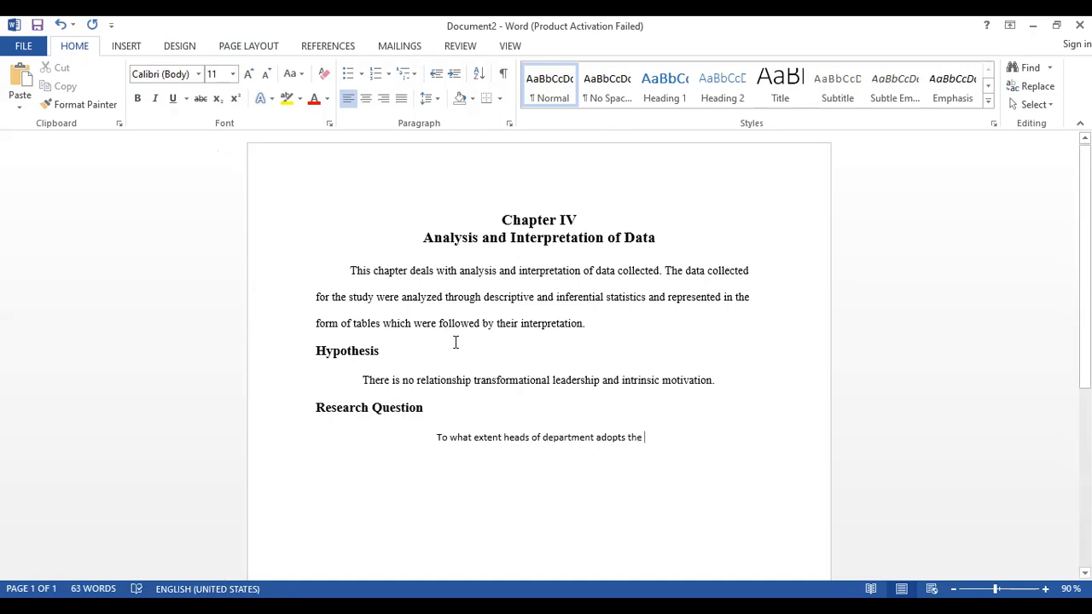
# Copy "transformational leadership" from the hypothesis to the end of the research question and finish the sentence with "style."
pyautogui.moveTo(476, 382); pyautogui.dragTo(502, 385)
pyautogui.click(560, 380)
pyautogui.moveTo(473, 380); pyautogui.dragTo(580, 384)
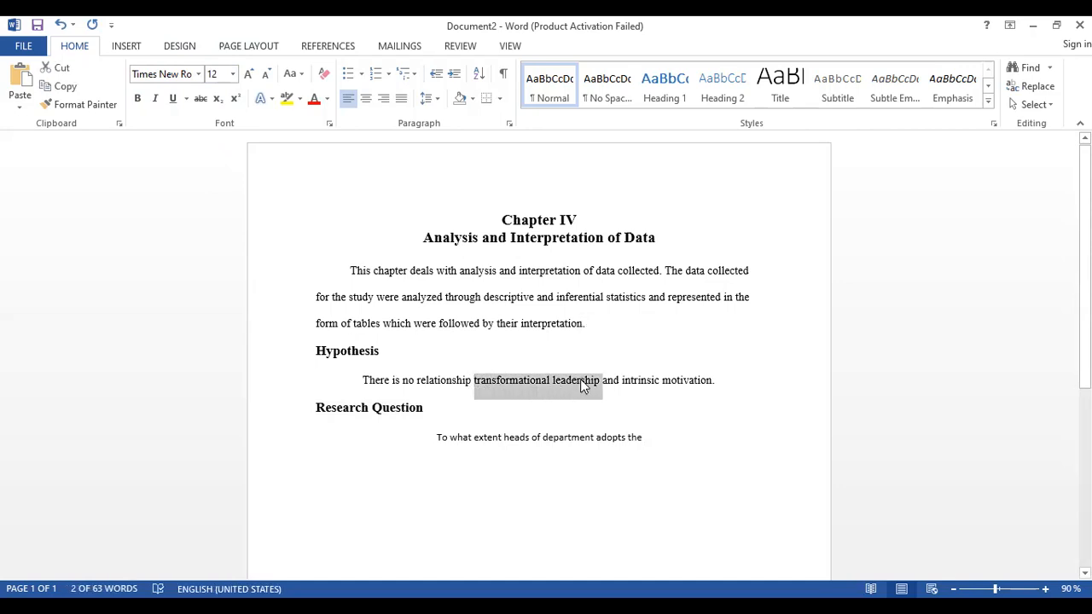
pyautogui.click(697, 437)
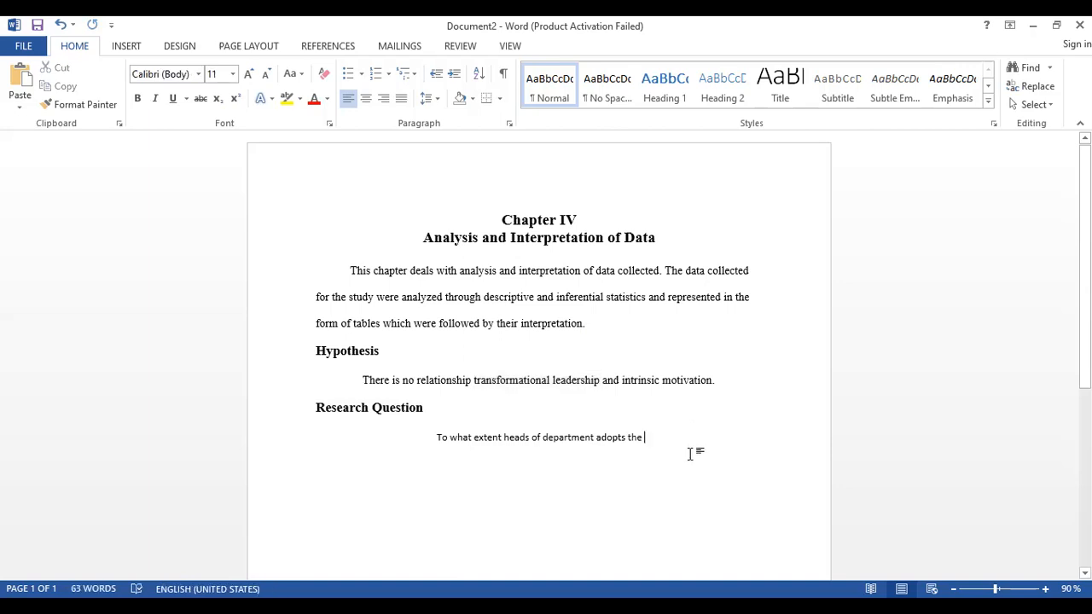
pyautogui.write('transformational leadership')
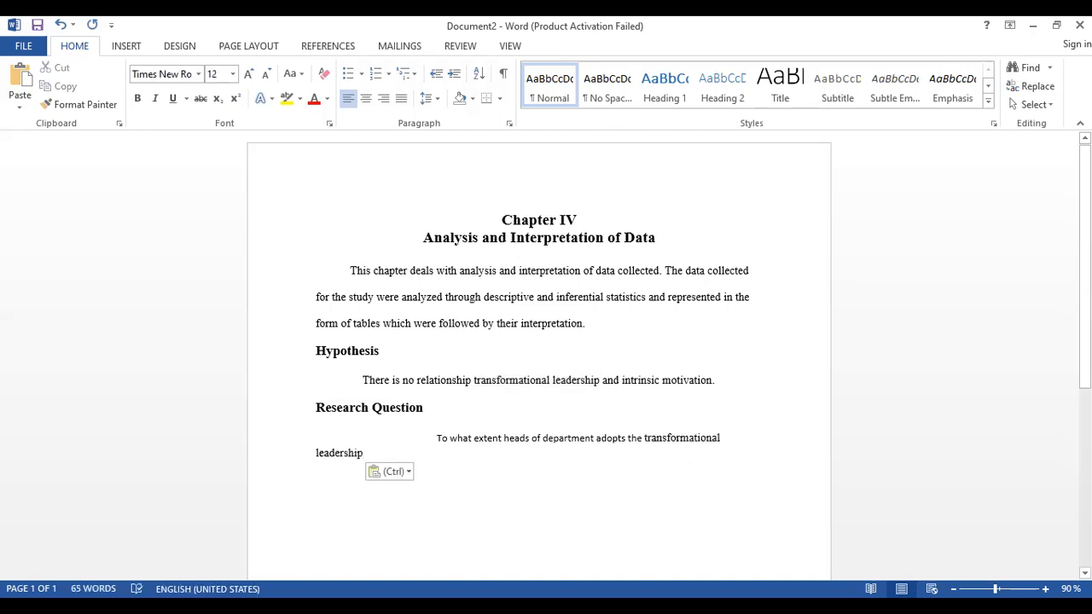
pyautogui.write('ast')
pyautogui.press('BackSpace')
pyautogui.press('BackSpace')
pyautogui.press('BackSpace')
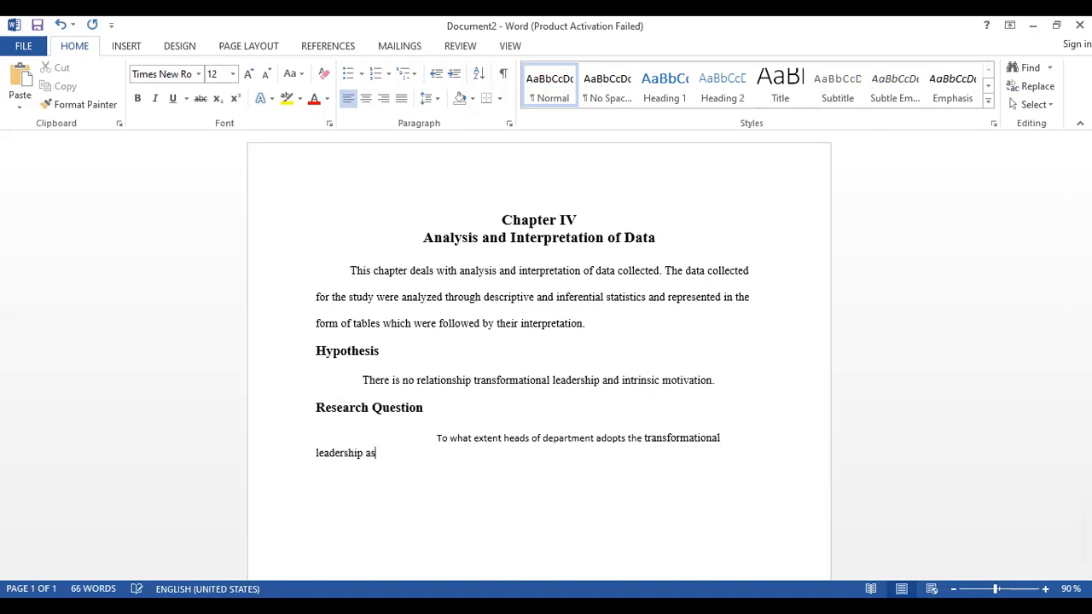
pyautogui.write('style.')
# Insert blank lines after the research question until the insertion point is at the start of page two
pyautogui.press('Return')
pyautogui.press('Return')
pyautogui.press('Return')
pyautogui.press('Return')
pyautogui.press('Return')
pyautogui.press('Return')
pyautogui.press('Return')
pyautogui.press('Return')
pyautogui.press('Return')
pyautogui.press('Return')
pyautogui.press('Return')
pyautogui.press('Return')
pyautogui.press('Return')
pyautogui.press('Return')
pyautogui.press('Return')
pyautogui.press('Return')
pyautogui.press('Return')
pyautogui.press('Return')
pyautogui.press('Return')
pyautogui.press('Return')
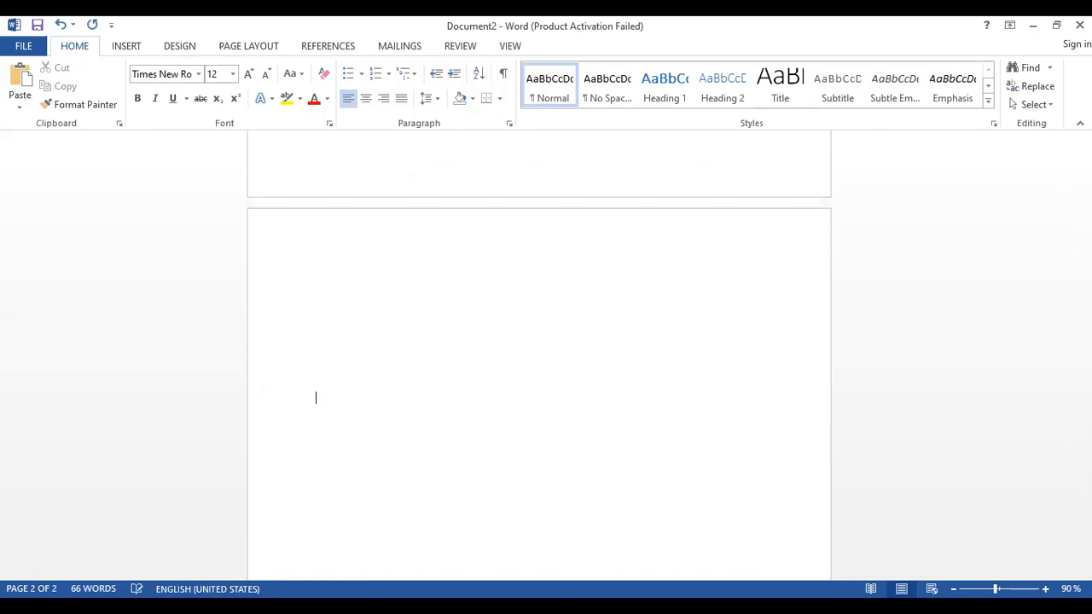
pyautogui.press('BackSpace')
pyautogui.press('Return')
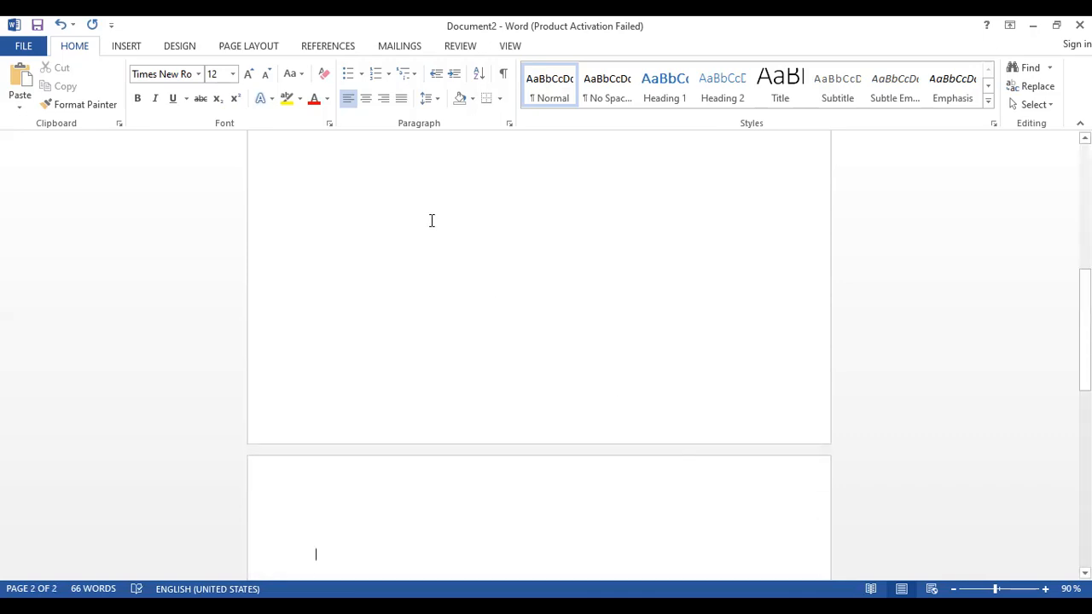
# Add the centred, bold 14 pt heading lines "Section 1" and "Descriptive Statistics" at the start of page two
pyautogui.click(365, 100)
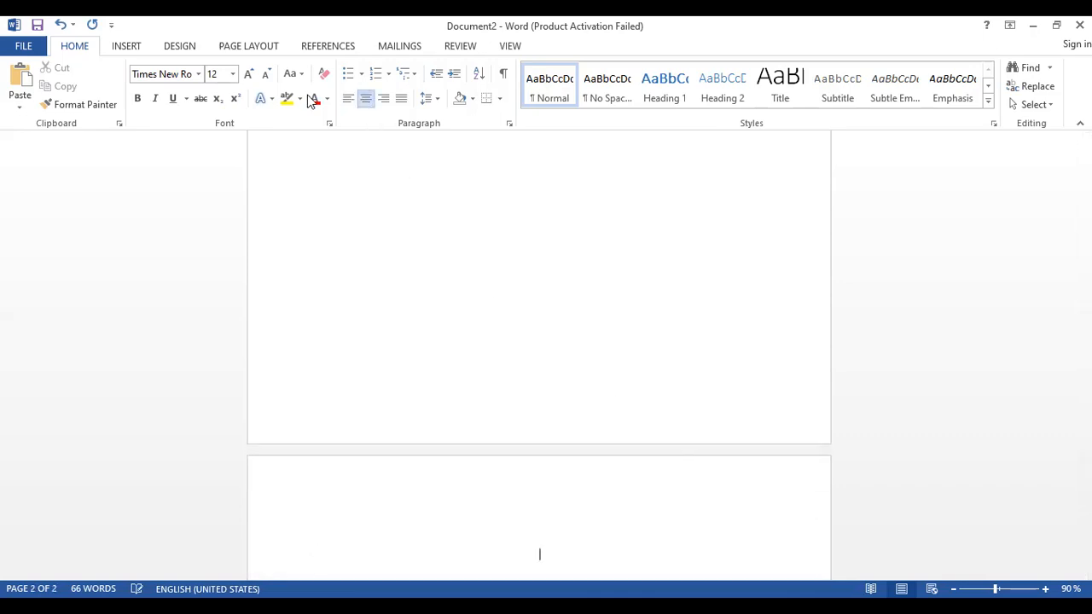
pyautogui.click(232, 74)
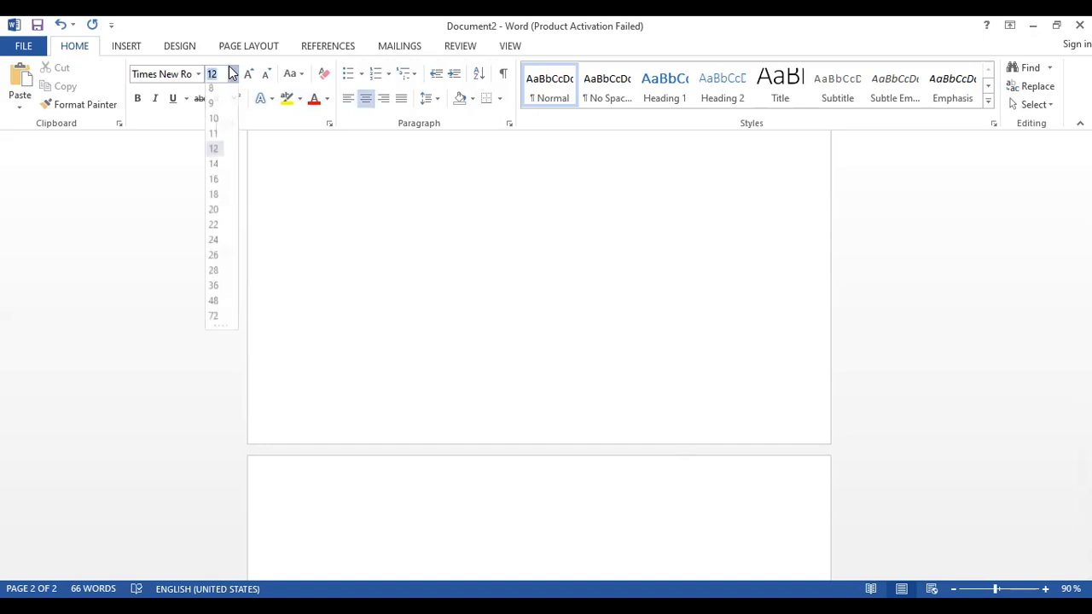
pyautogui.click(216, 168)
pyautogui.click(138, 98)
pyautogui.write('S')
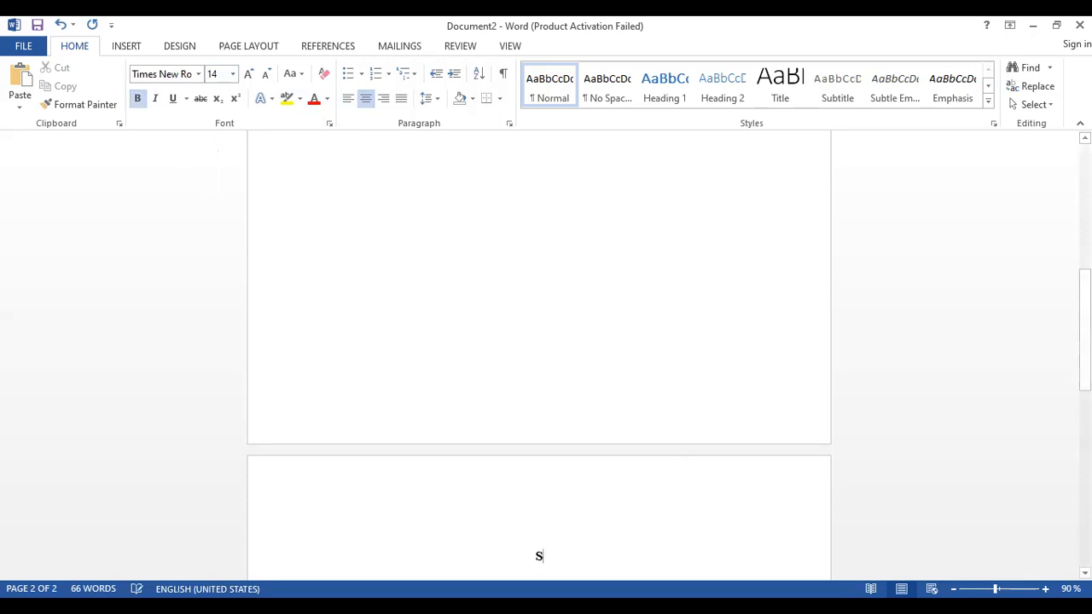
pyautogui.write('ection 1')
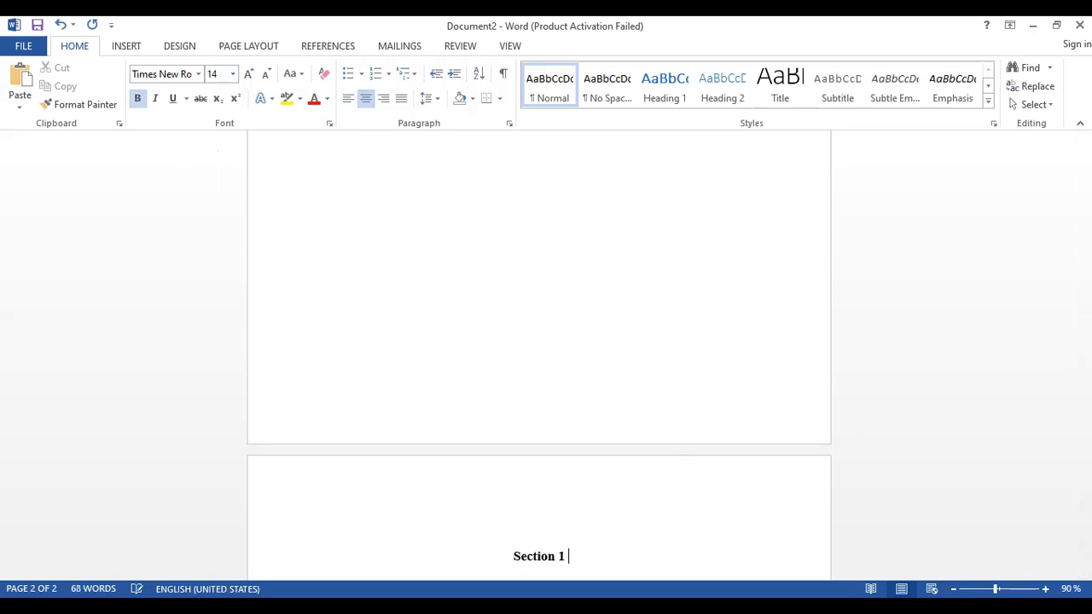
pyautogui.press('Return')
pyautogui.write('D')
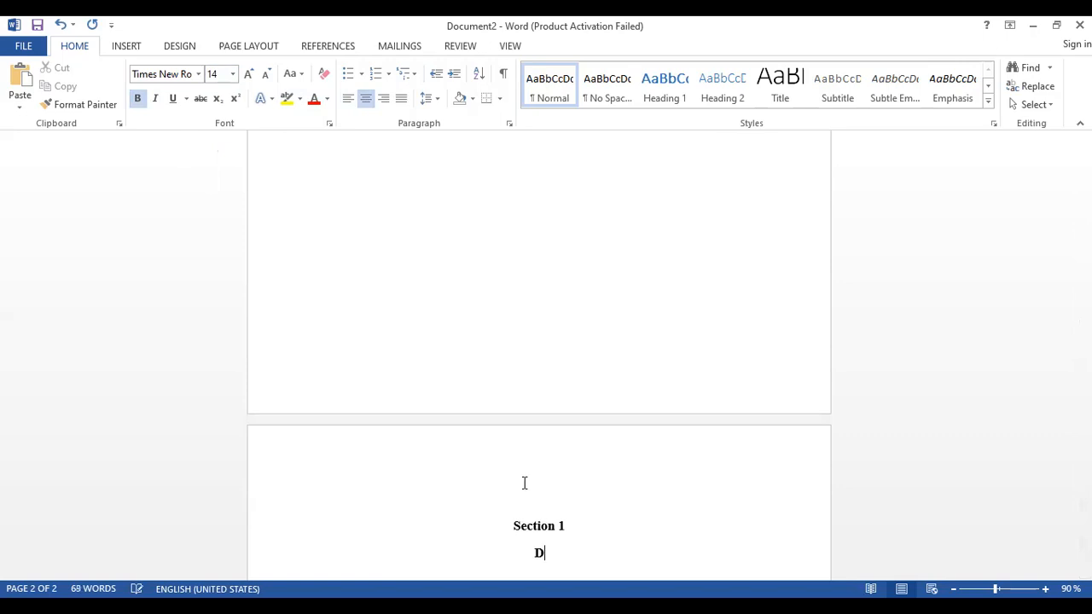
pyautogui.write('escriptive Statistics')
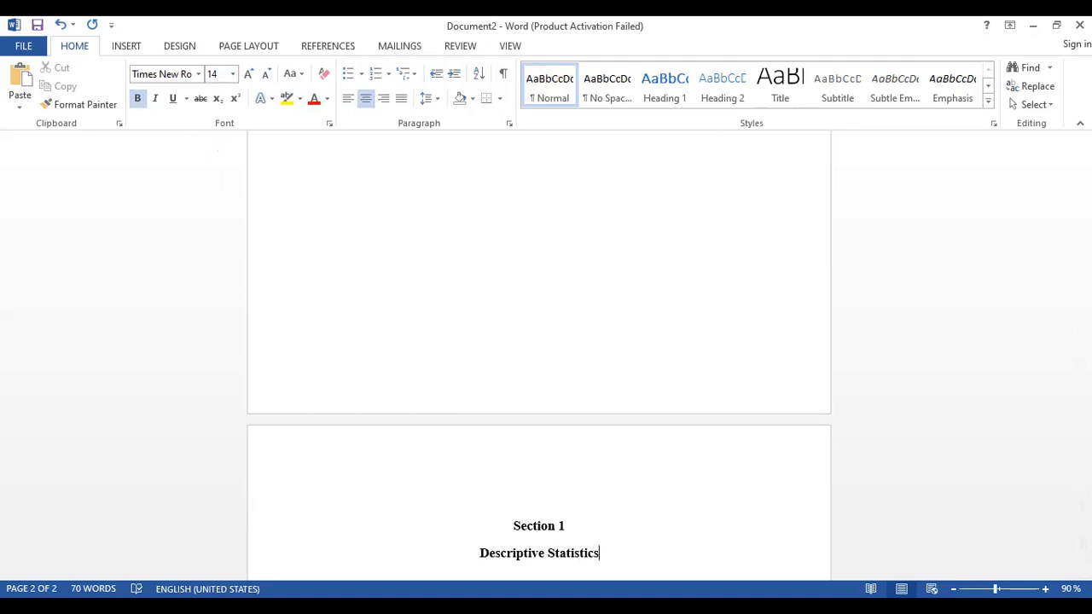
# Leave a blank line below the Descriptive Statistics heading and add the left-aligned, non-bold label "Table 4.1"
pyautogui.press('Return')
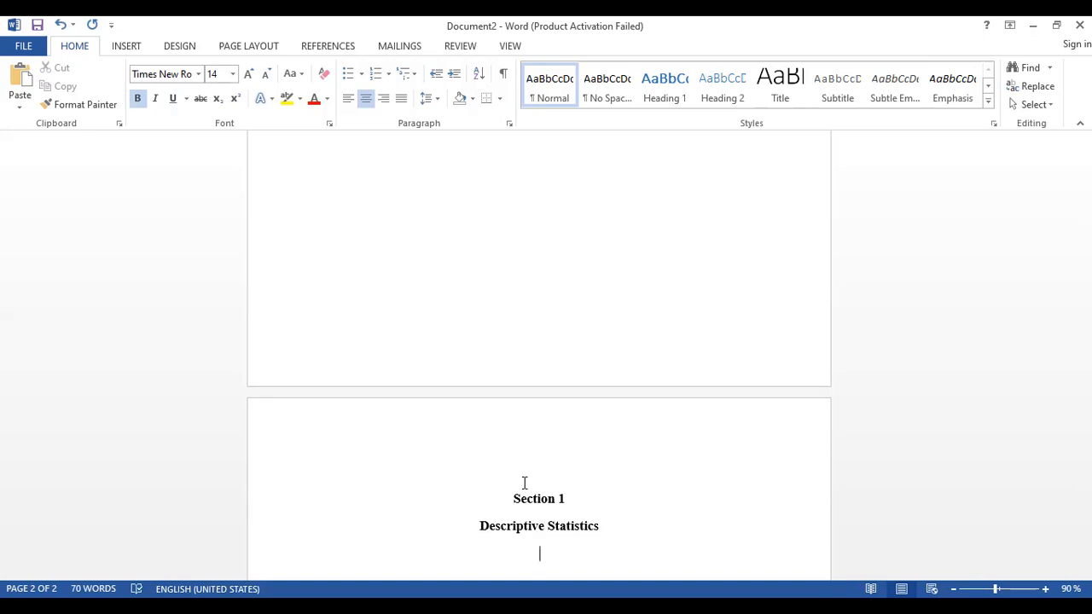
pyautogui.hotkey('ctrl', 'l')
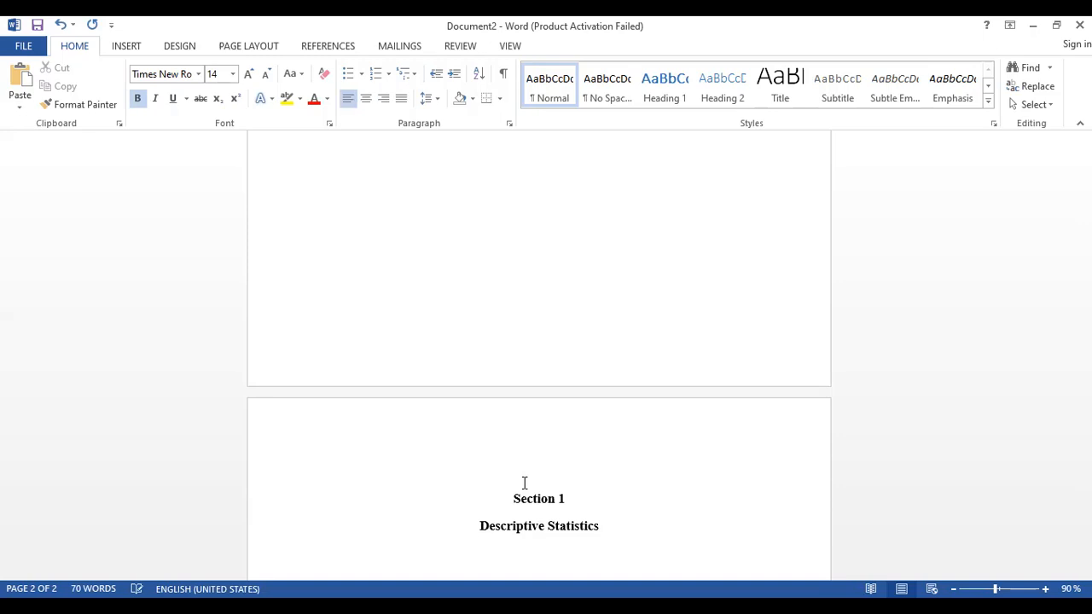
pyautogui.press('Return')
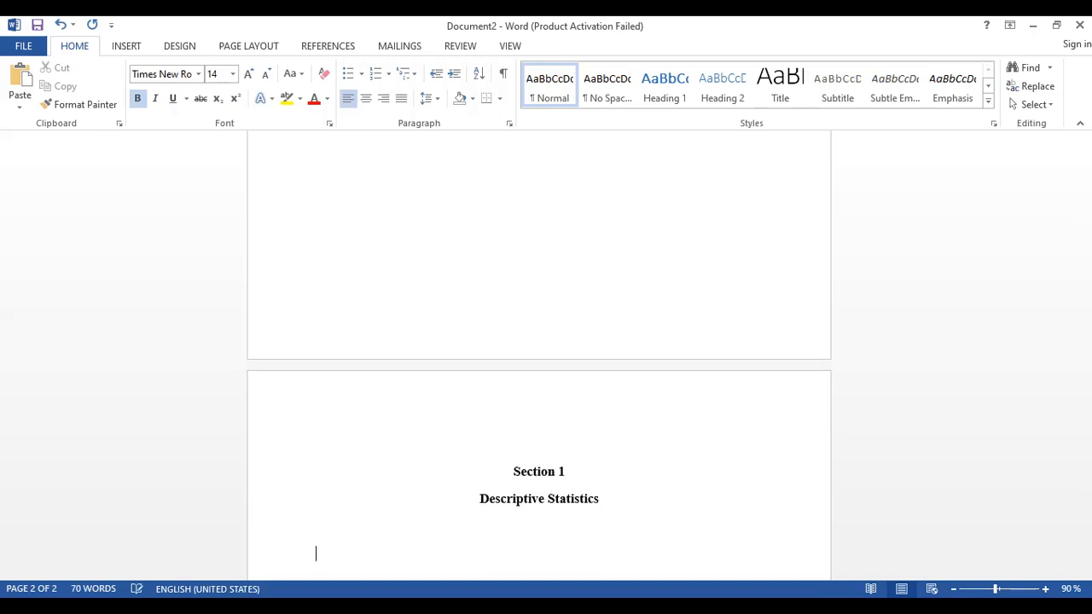
pyautogui.write('Table 4.1')
pyautogui.moveTo(380, 550); pyautogui.dragTo(276, 549)
pyautogui.click(138, 98)
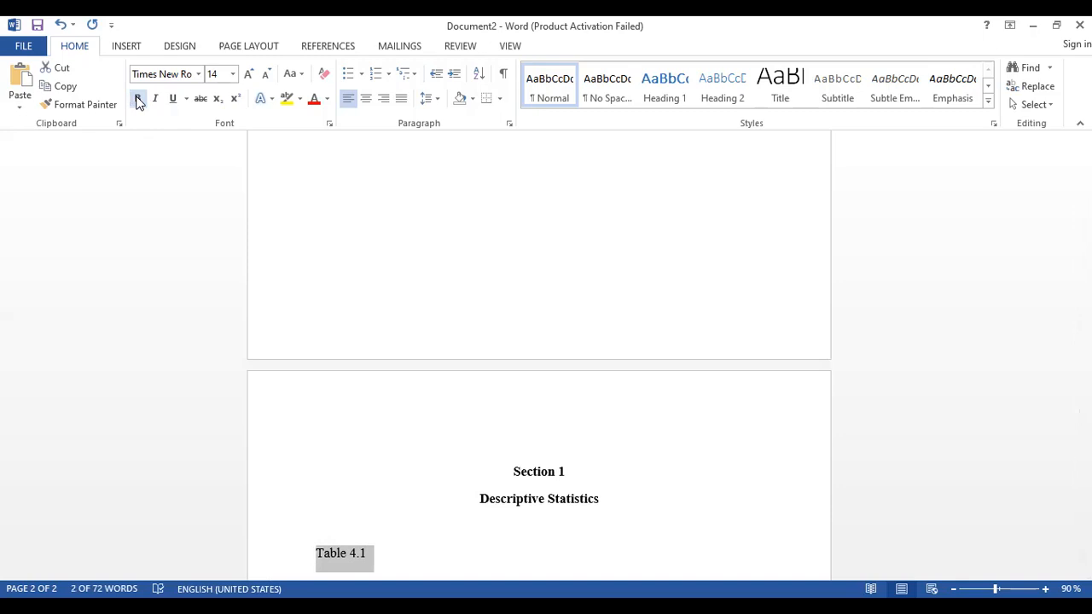
pyautogui.click(410, 561)
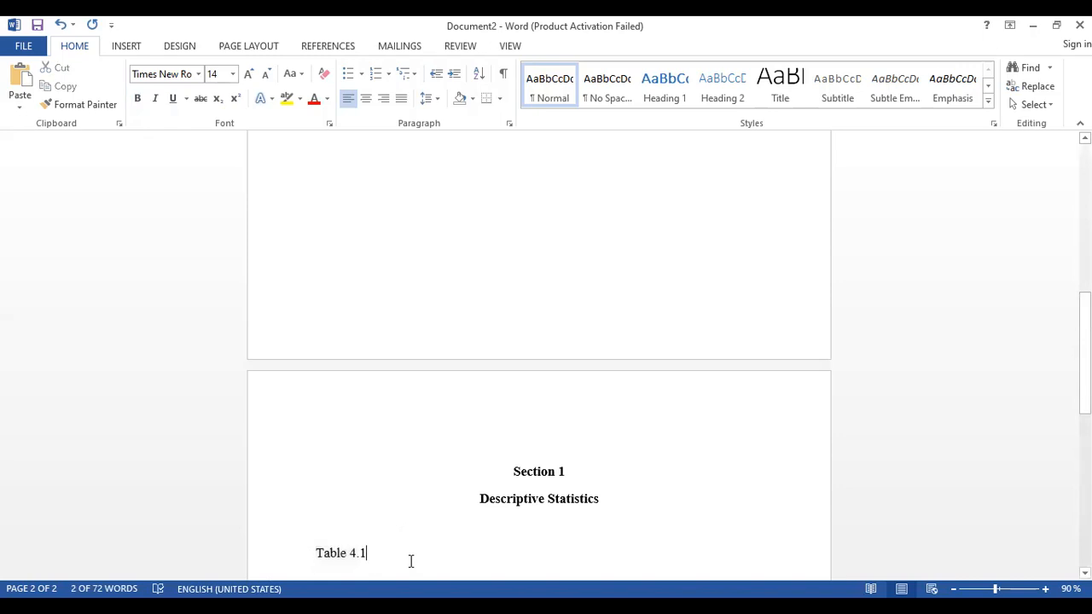
# Add the caption "Sector wise distribution of HODs" under the Table 4.1 label, followed by an empty line
pyautogui.press('Return')
pyautogui.write('S')
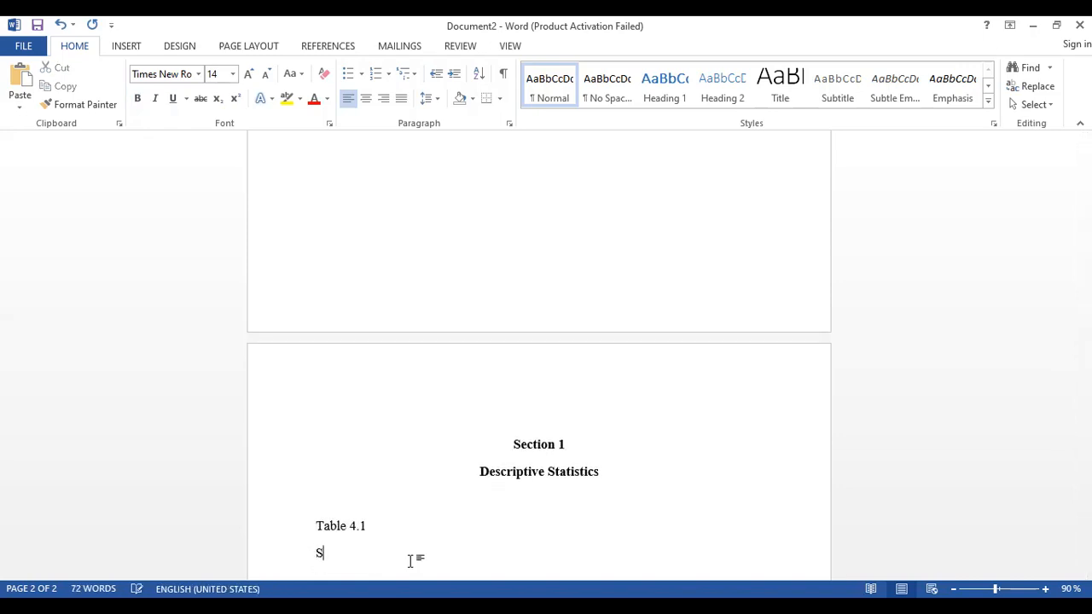
pyautogui.write('ector wise distribution of HO')
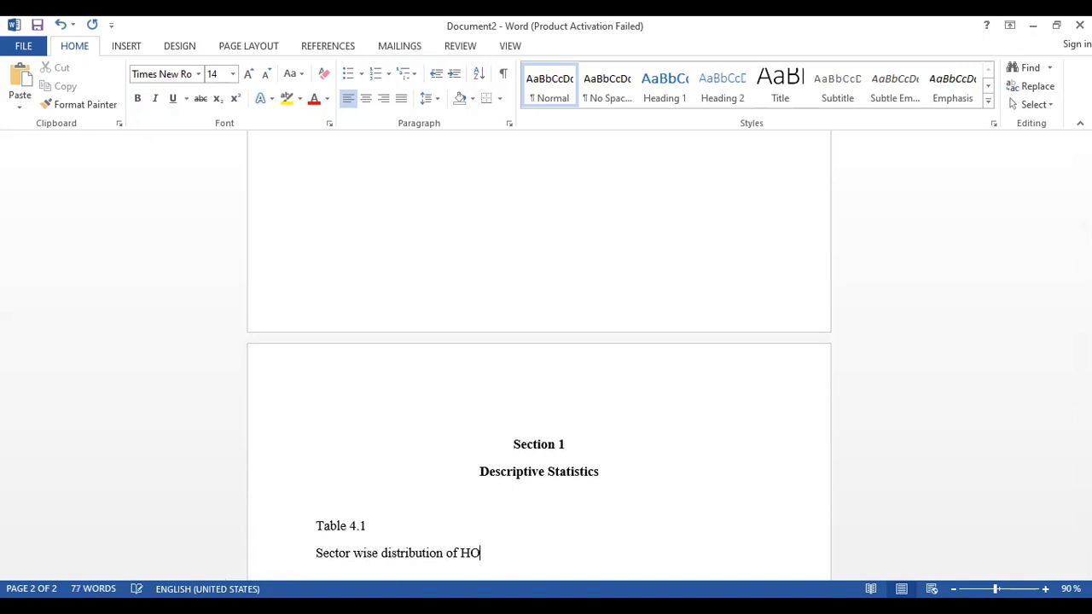
pyautogui.write('Ds')
pyautogui.press('Return')
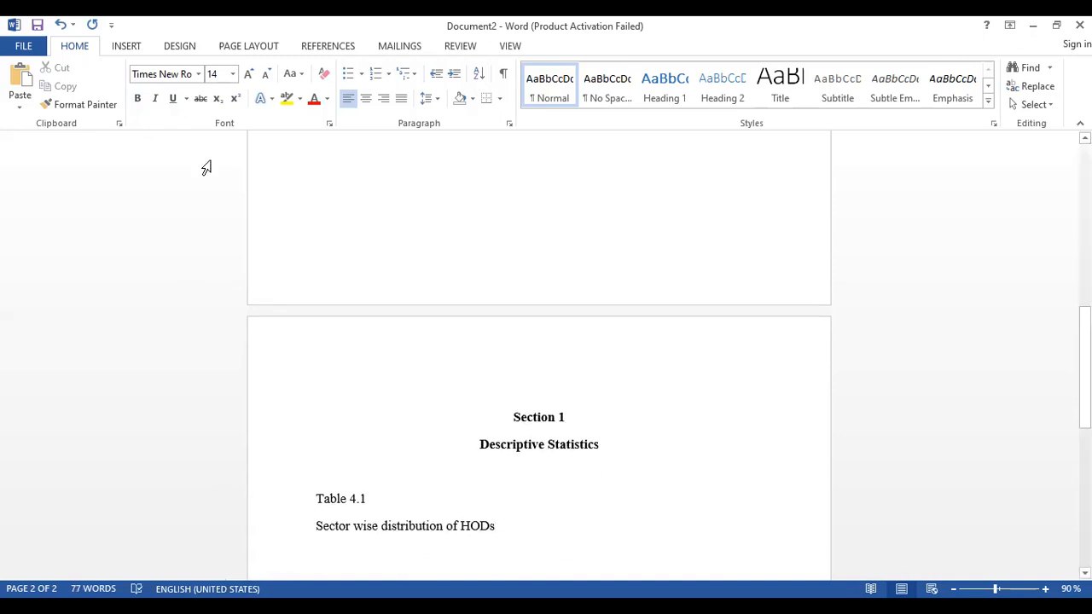
# Check the Sector table in the SECTOR FREQUENCIES document, and insert a table of two columns and three rows below the Table 4.1 caption
pyautogui.click(139, 50)
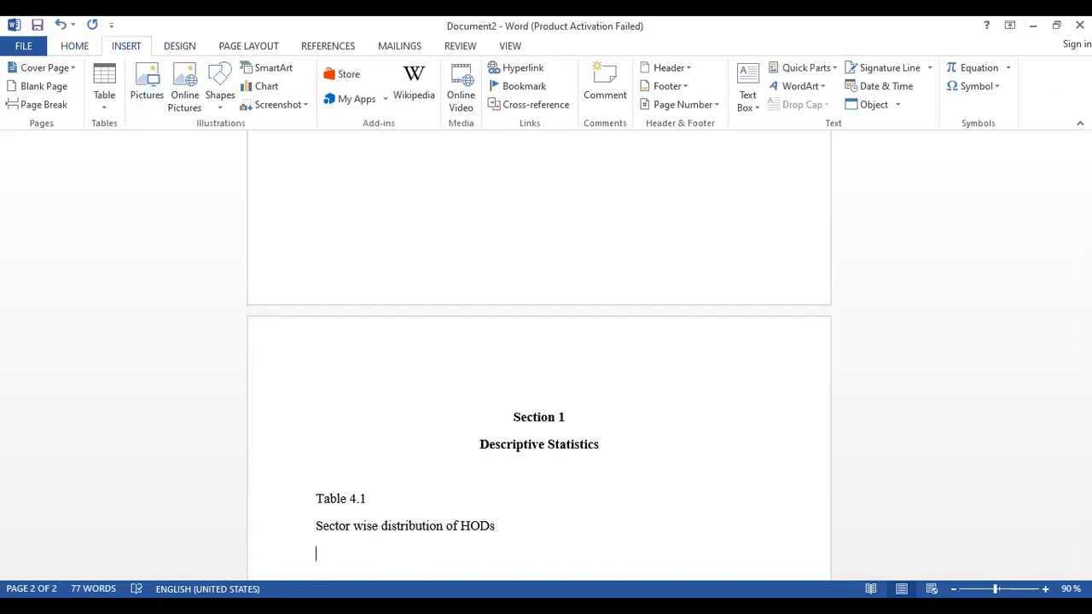
pyautogui.hotkey('alt', 'Tab')
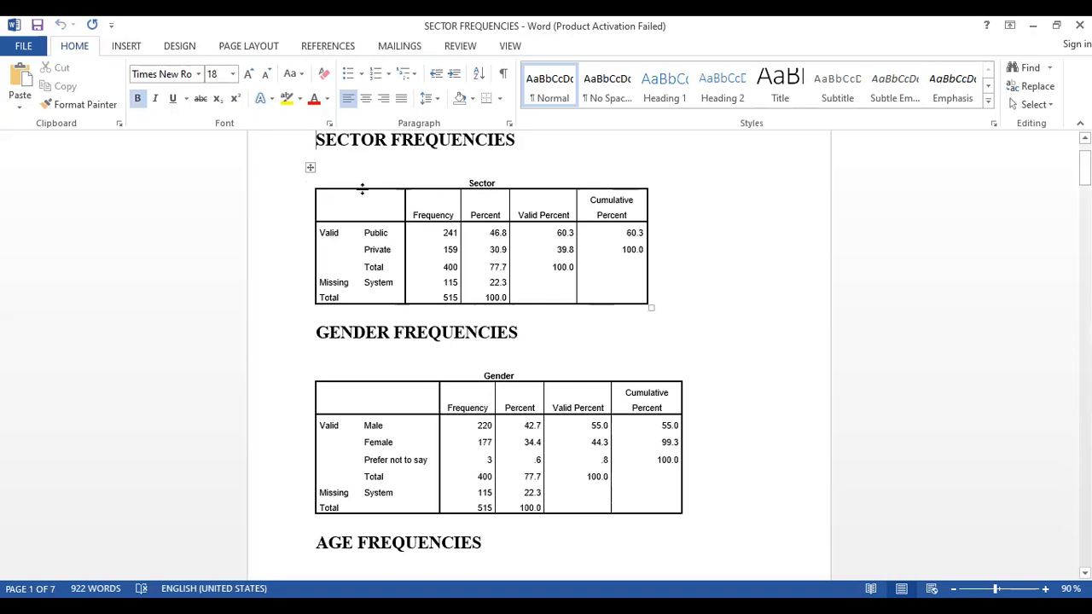
pyautogui.moveTo(310, 189)
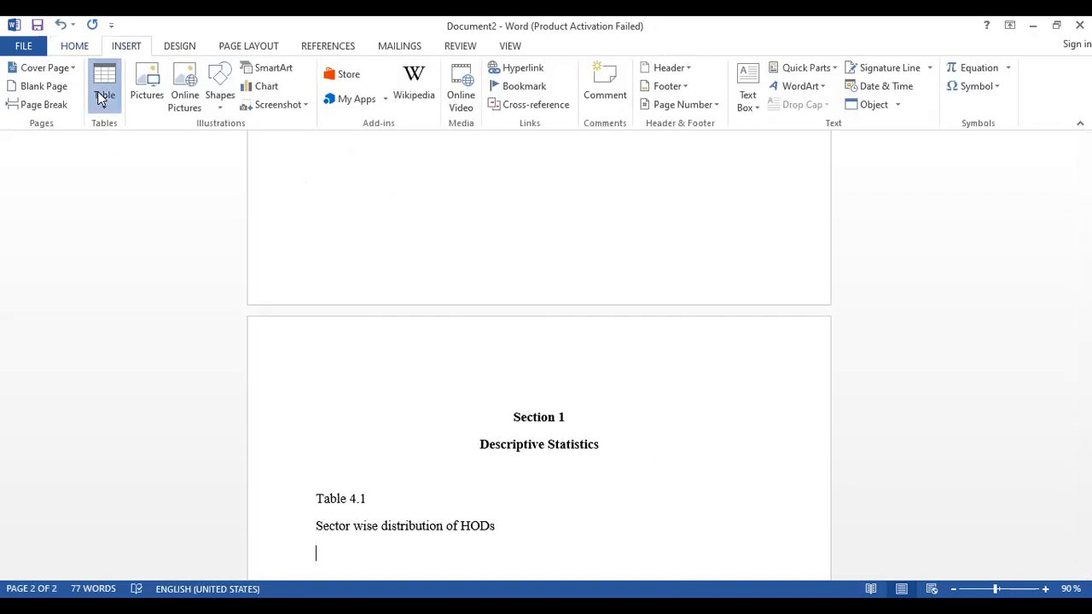
pyautogui.click(101, 95)
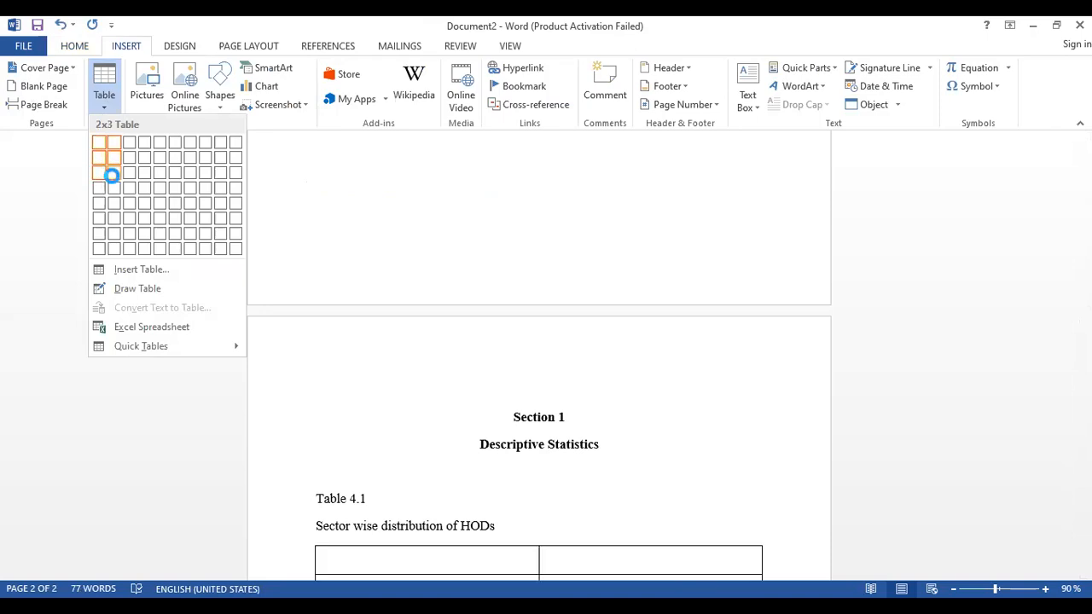
pyautogui.click(114, 182)
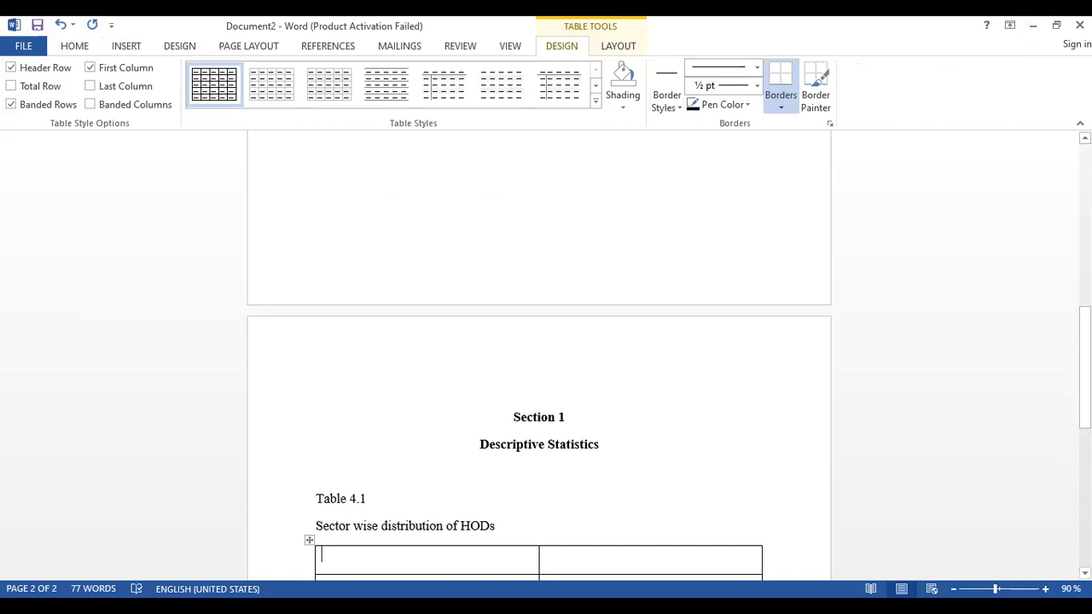
pyautogui.scroll(-3, 750, 148)
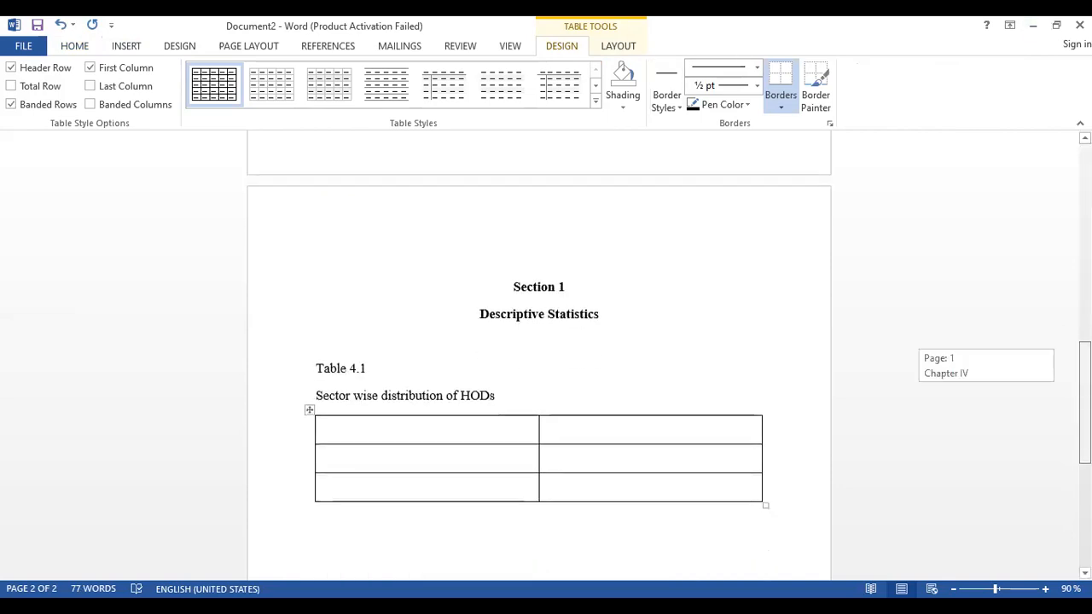
# Try toggling the top border on the first row of the new table
pyautogui.click(788, 99)
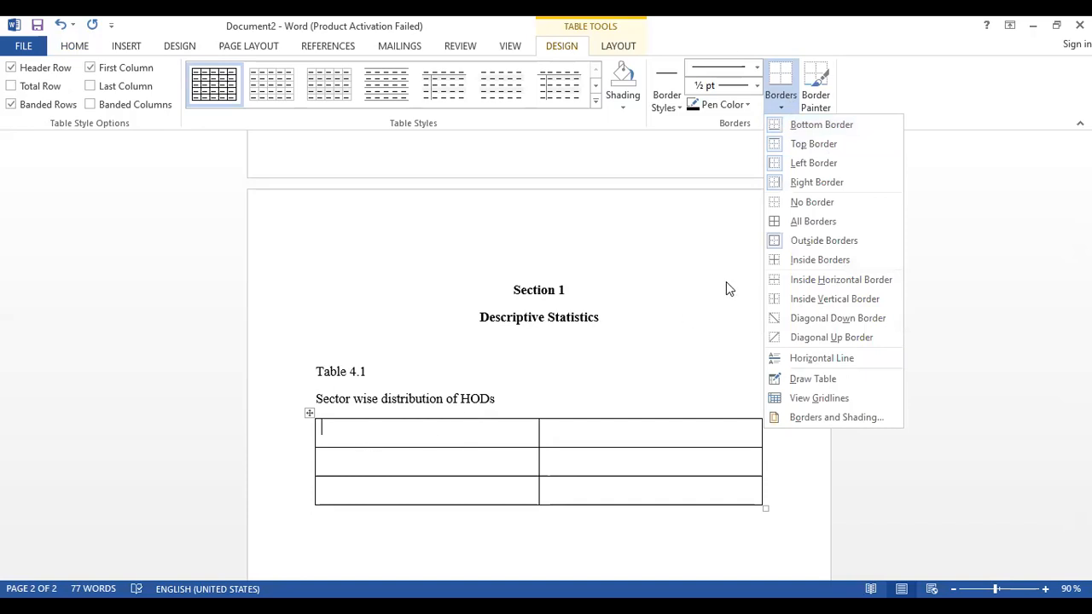
pyautogui.click(830, 144)
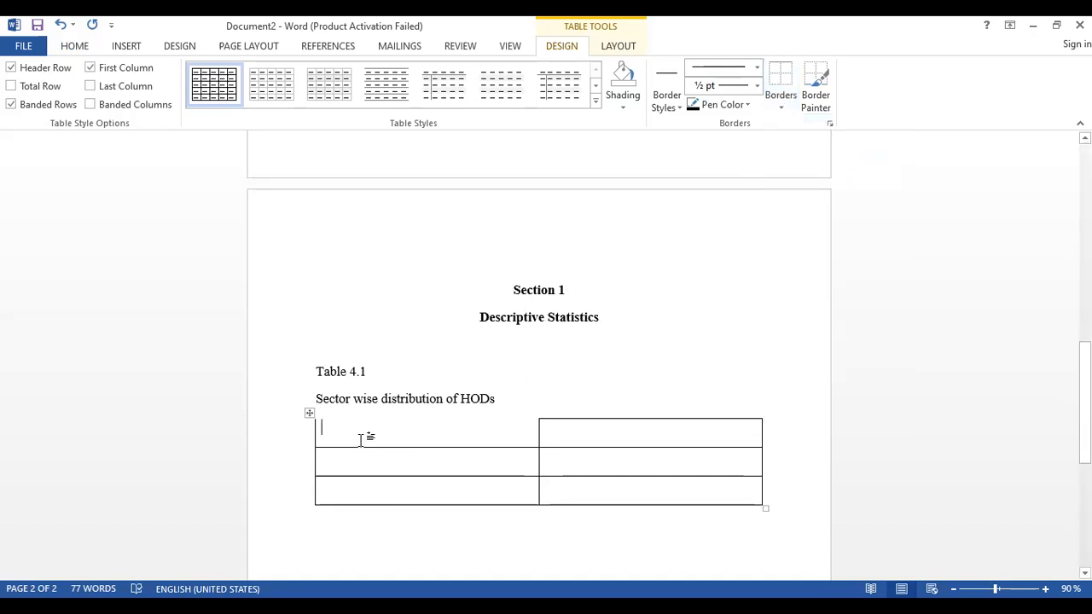
pyautogui.moveTo(522, 436)
pyautogui.mouseDown()
pyautogui.moveTo(614, 463)
pyautogui.moveTo(610, 489)
pyautogui.moveTo(614, 435)
pyautogui.mouseUp()
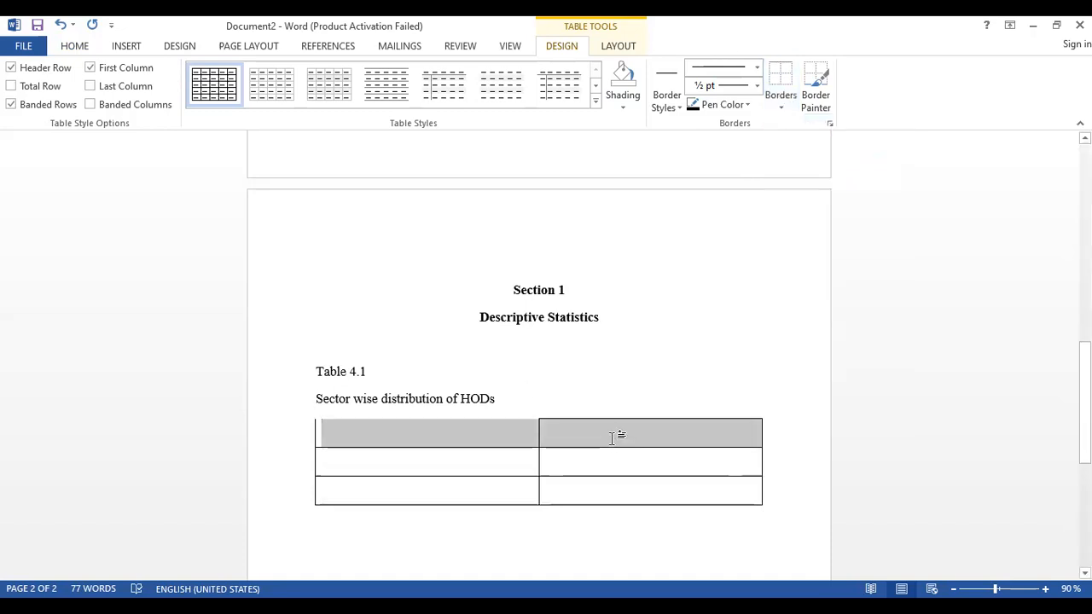
pyautogui.click(772, 101)
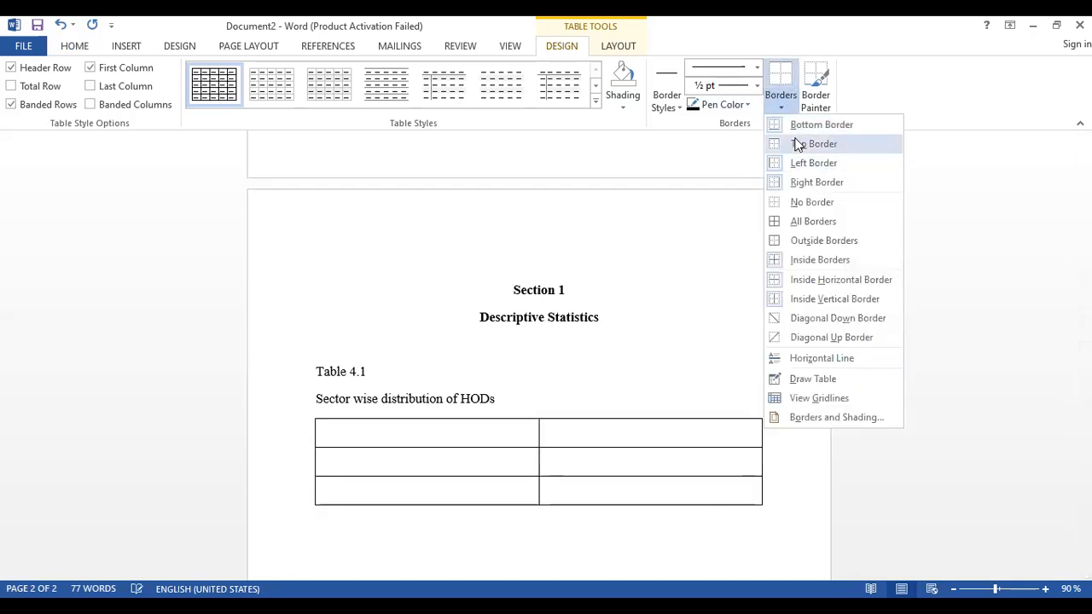
pyautogui.click(797, 144)
pyautogui.click(623, 469)
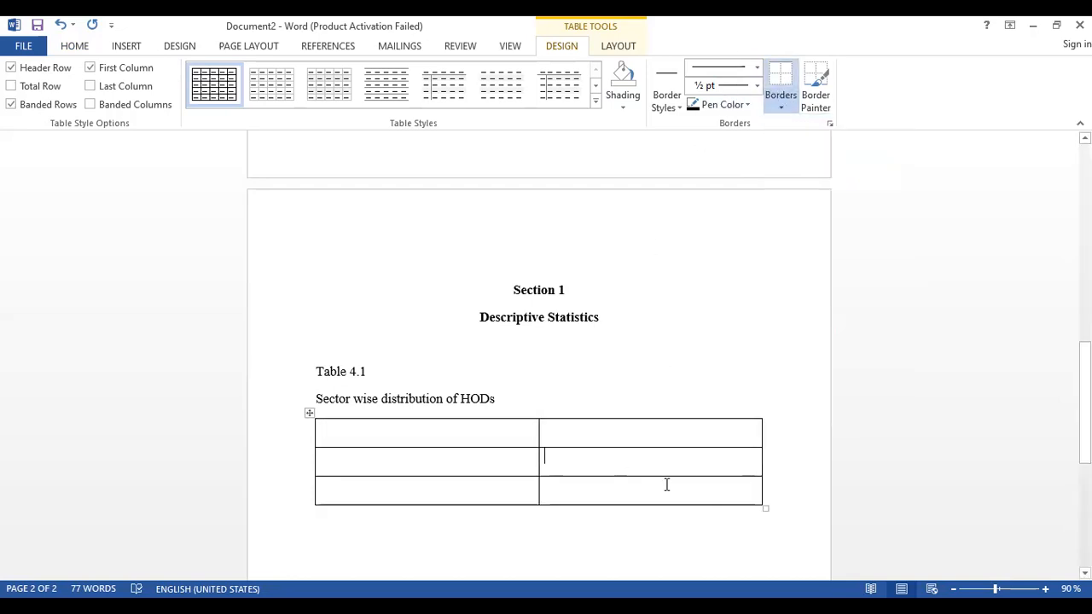
pyautogui.moveTo(707, 471)
pyautogui.mouseDown()
pyautogui.moveTo(358, 460)
pyautogui.moveTo(358, 441)
pyautogui.moveTo(353, 458)
pyautogui.mouseUp()
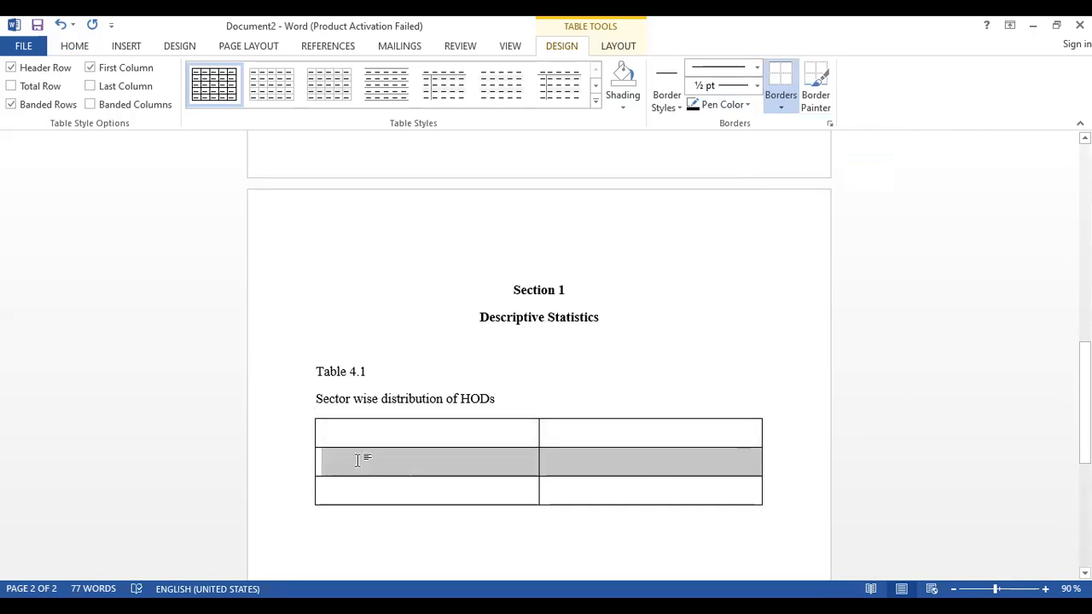
pyautogui.click(787, 95)
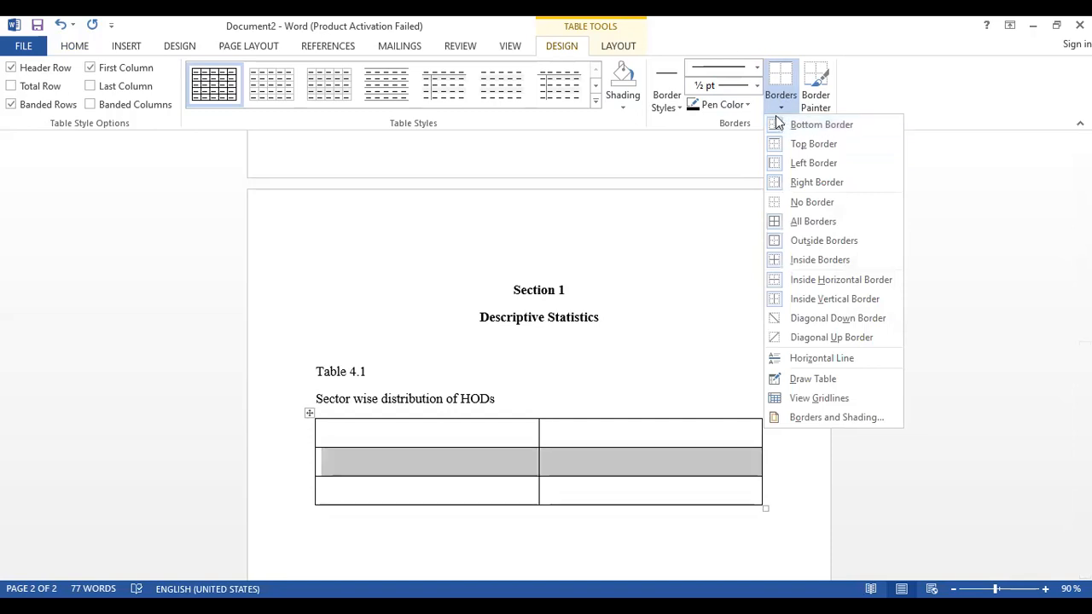
# Remove all borders from the entire table below the Table 4.1 caption
pyautogui.moveTo(640, 500)
pyautogui.mouseDown()
pyautogui.moveTo(379, 463)
pyautogui.moveTo(370, 438)
pyautogui.moveTo(389, 402)
pyautogui.mouseUp()
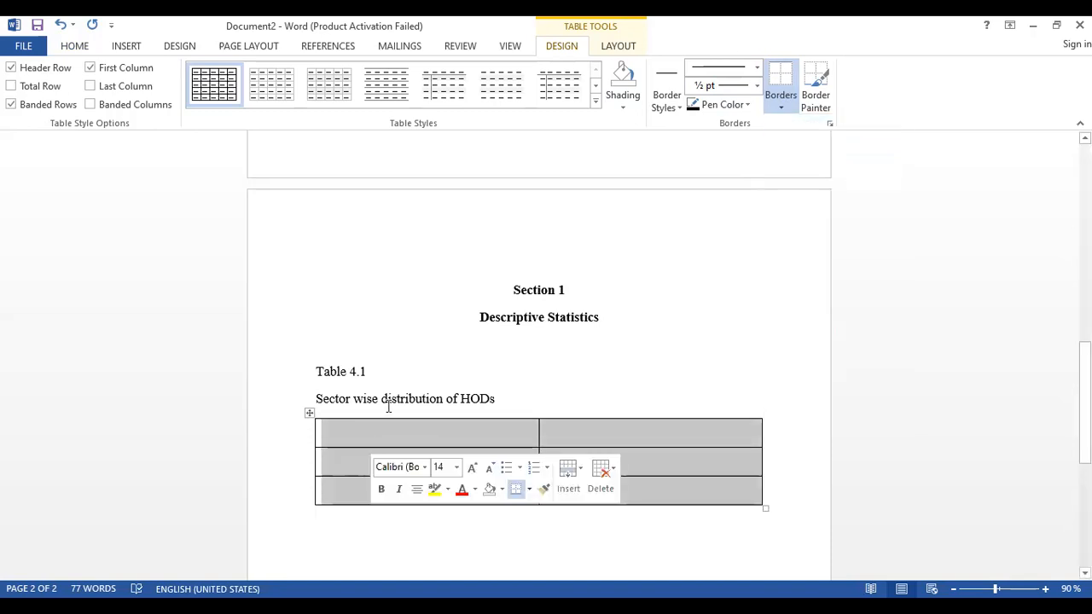
pyautogui.click(774, 101)
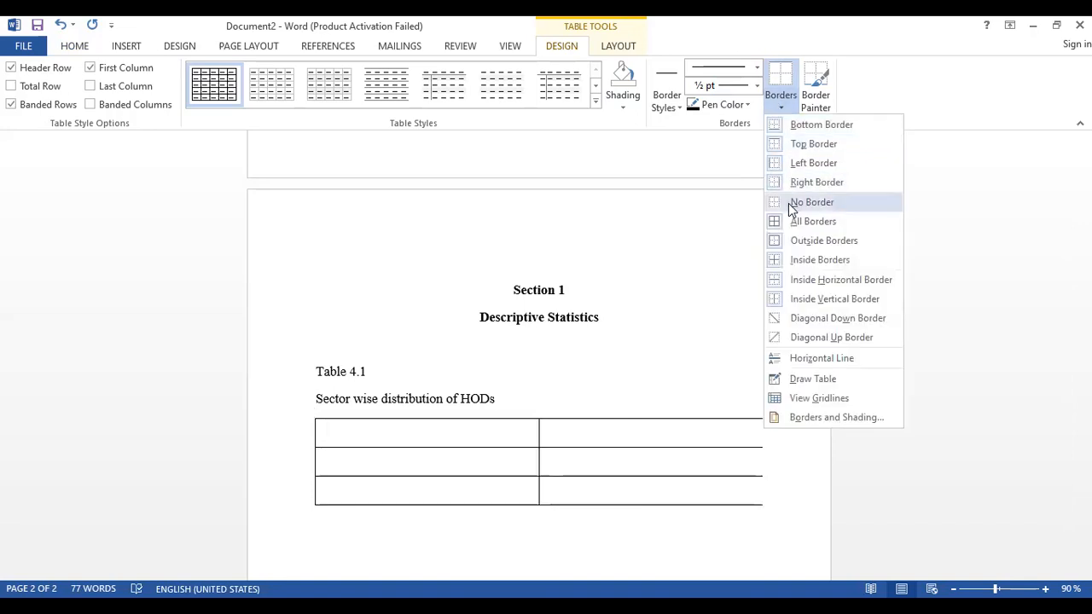
pyautogui.click(793, 202)
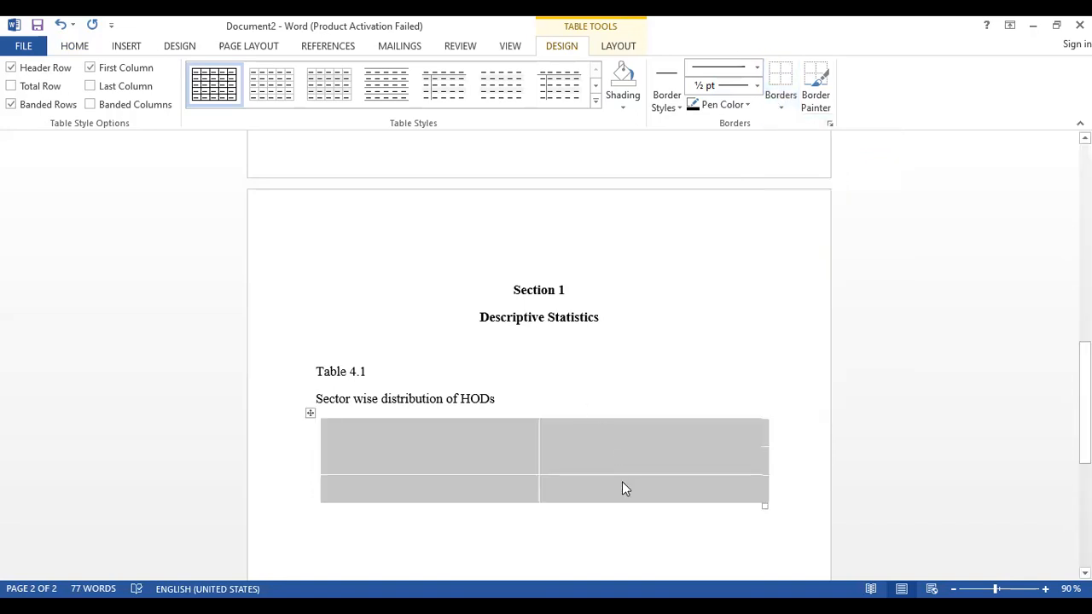
# Apply only a bottom border to the last row of the borderless table
pyautogui.click(690, 505)
pyautogui.moveTo(741, 485); pyautogui.dragTo(382, 487)
pyautogui.click(561, 45)
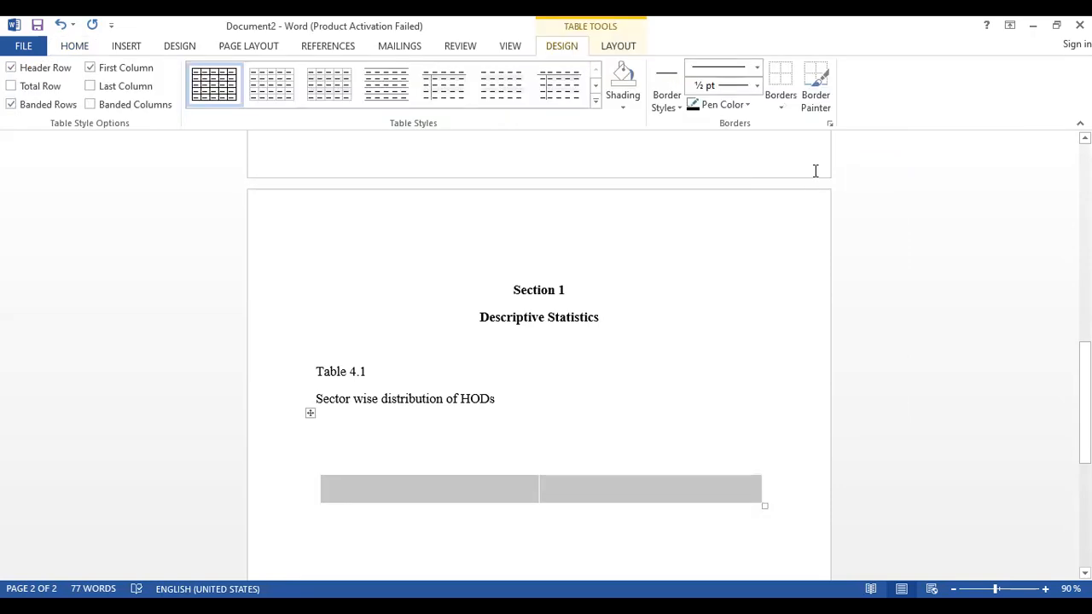
pyautogui.click(780, 101)
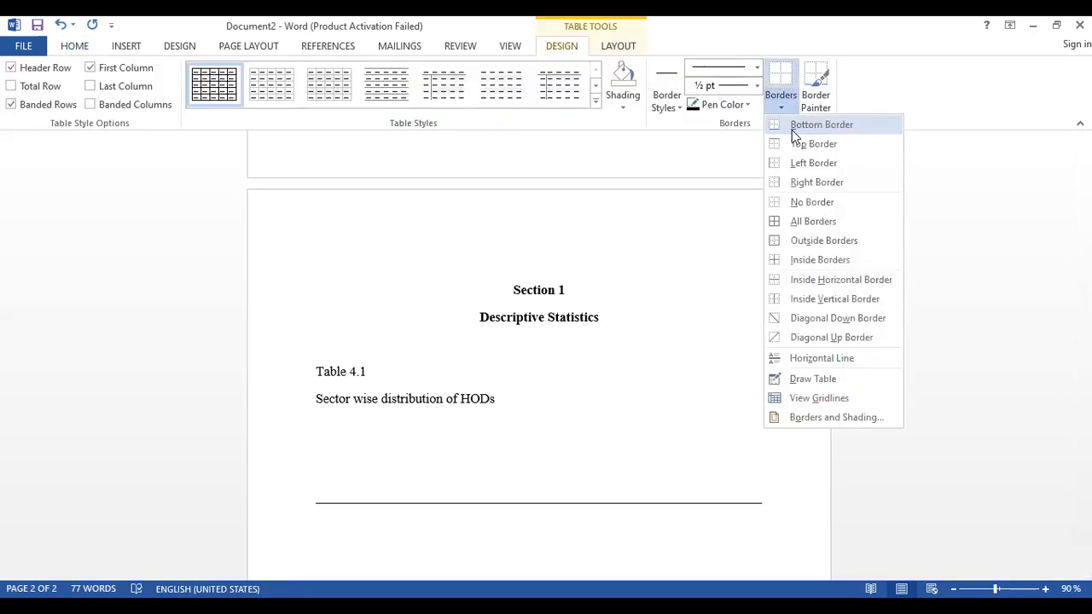
pyautogui.click(793, 137)
# Apply a bottom border across both cells of the table's first row
pyautogui.moveTo(349, 427); pyautogui.dragTo(702, 420)
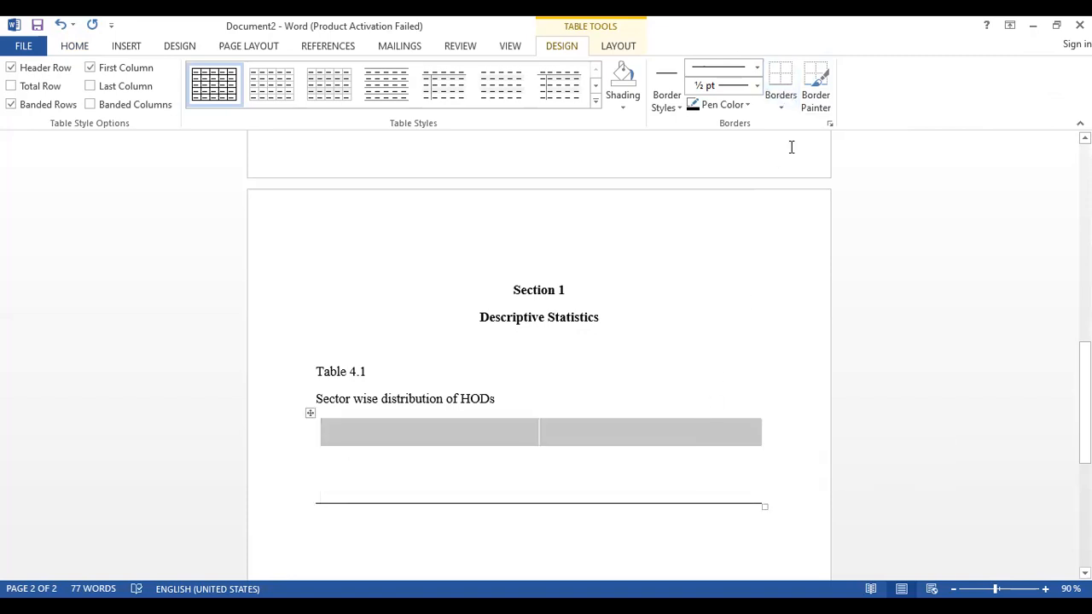
pyautogui.click(774, 91)
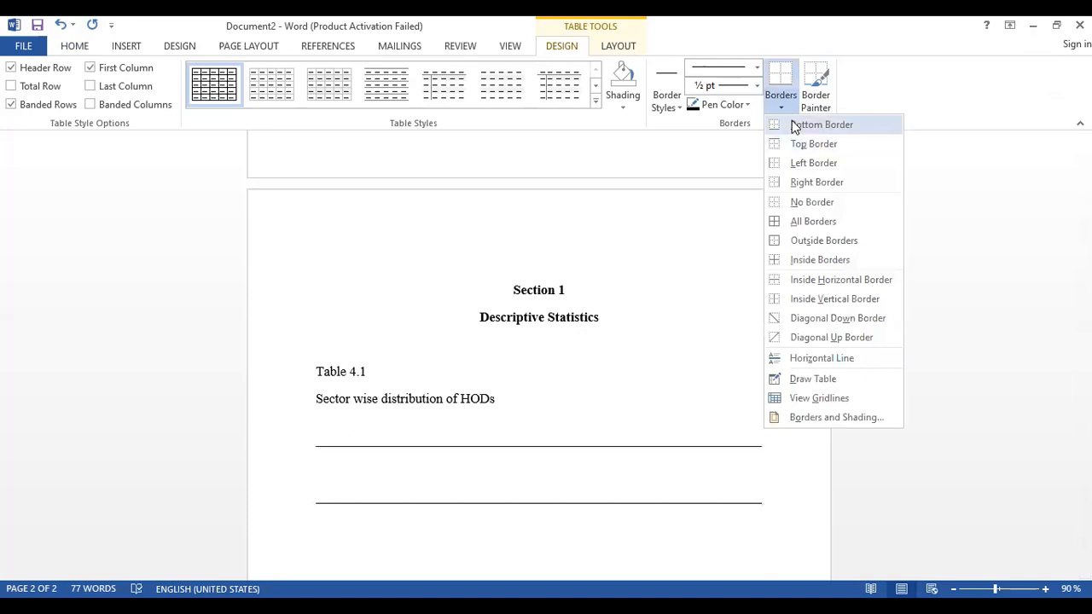
pyautogui.click(795, 126)
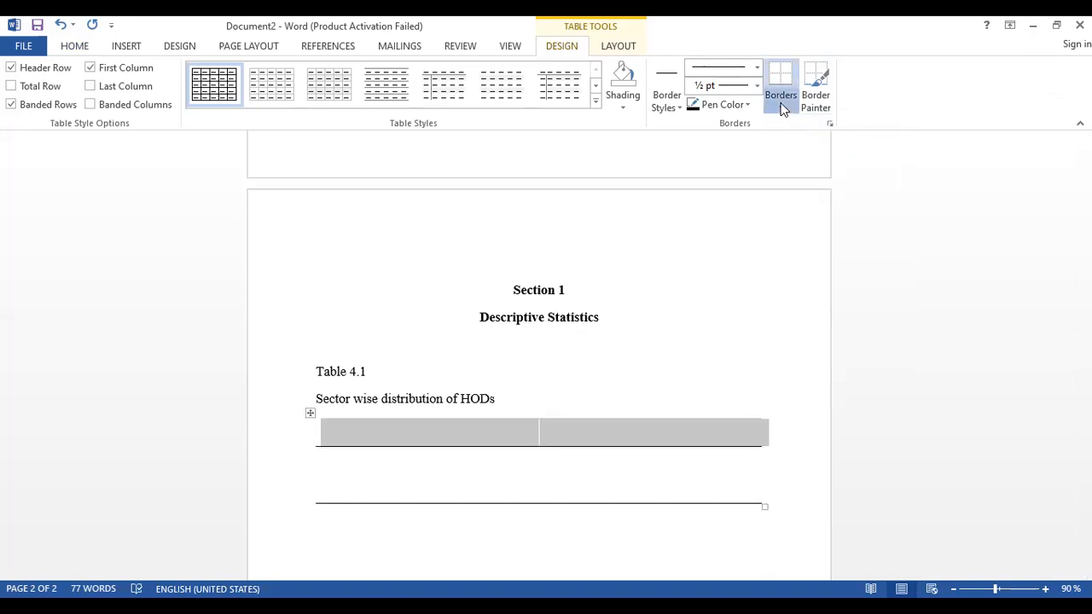
# Apply a top border across both cells of the table's first row
pyautogui.click(780, 104)
pyautogui.click(793, 145)
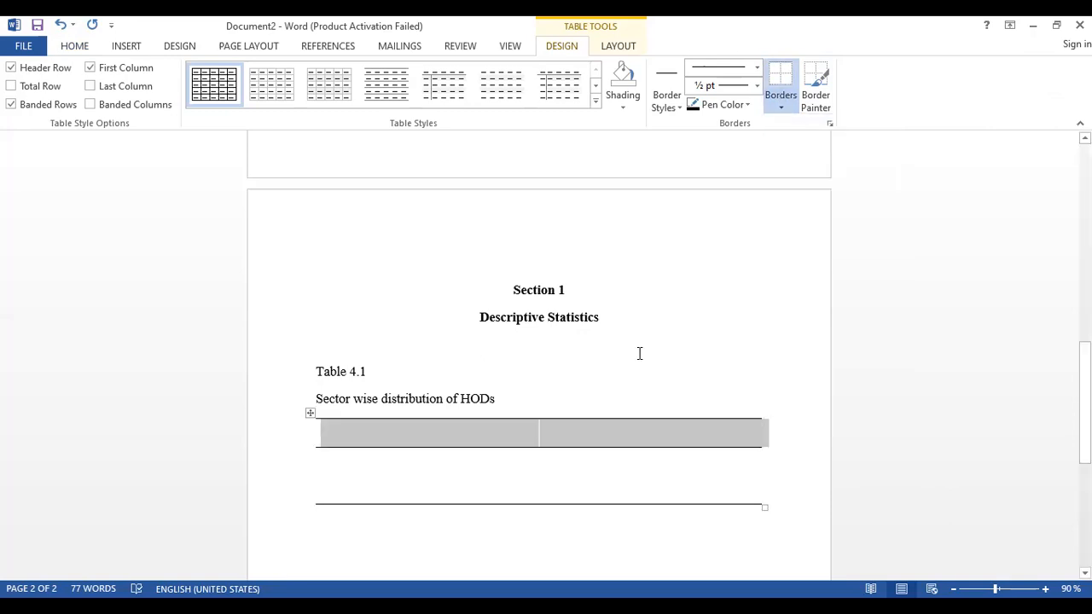
# Enter the centred heading "Sector" in the table's first cell, using Times New Roman at 12 pt
pyautogui.click(444, 443)
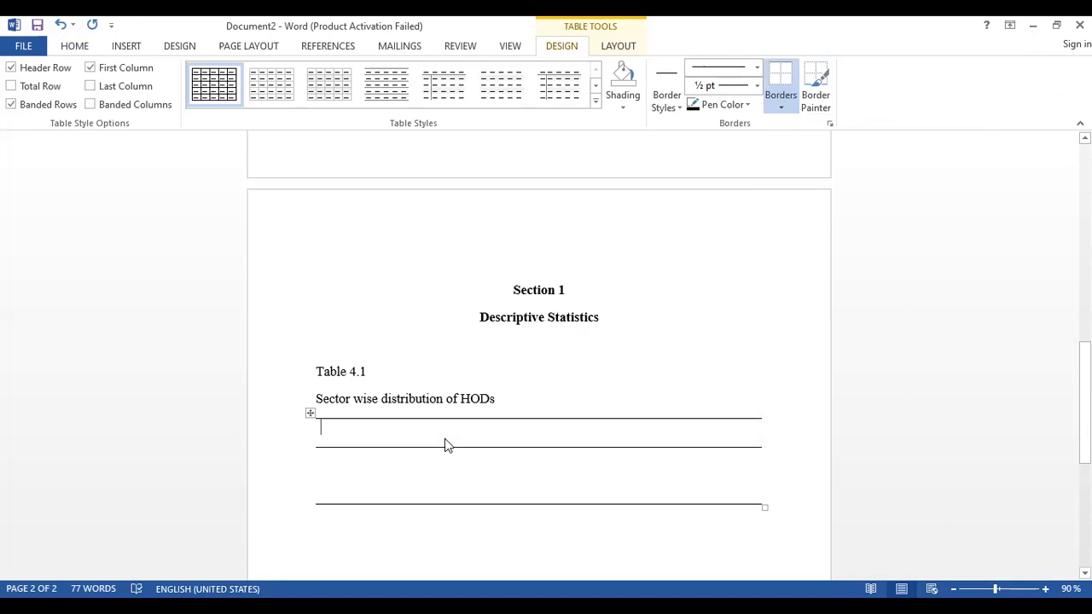
pyautogui.click(75, 49)
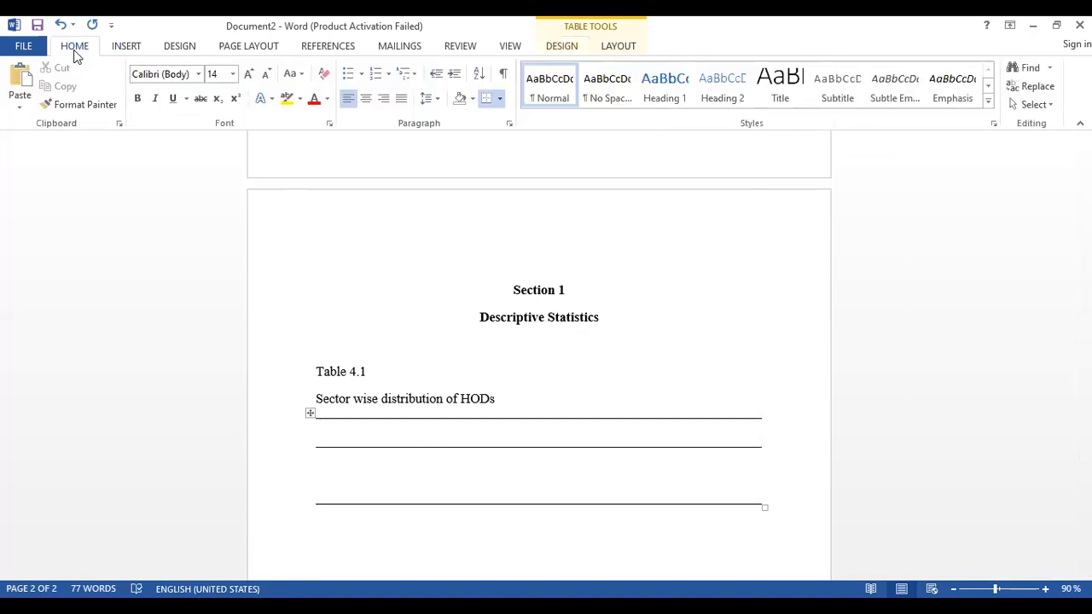
pyautogui.click(369, 101)
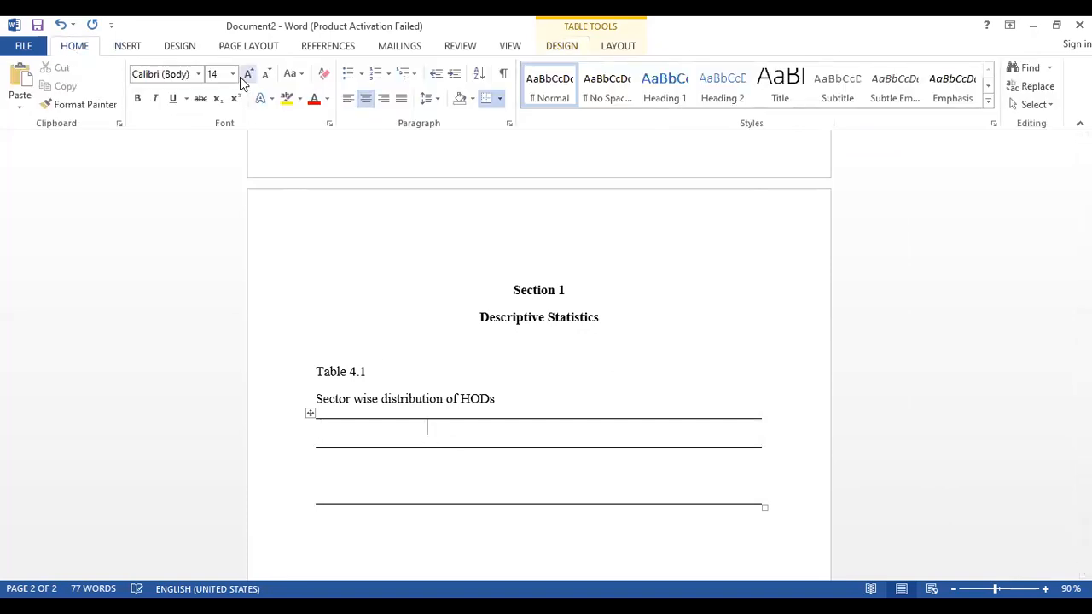
pyautogui.click(197, 74)
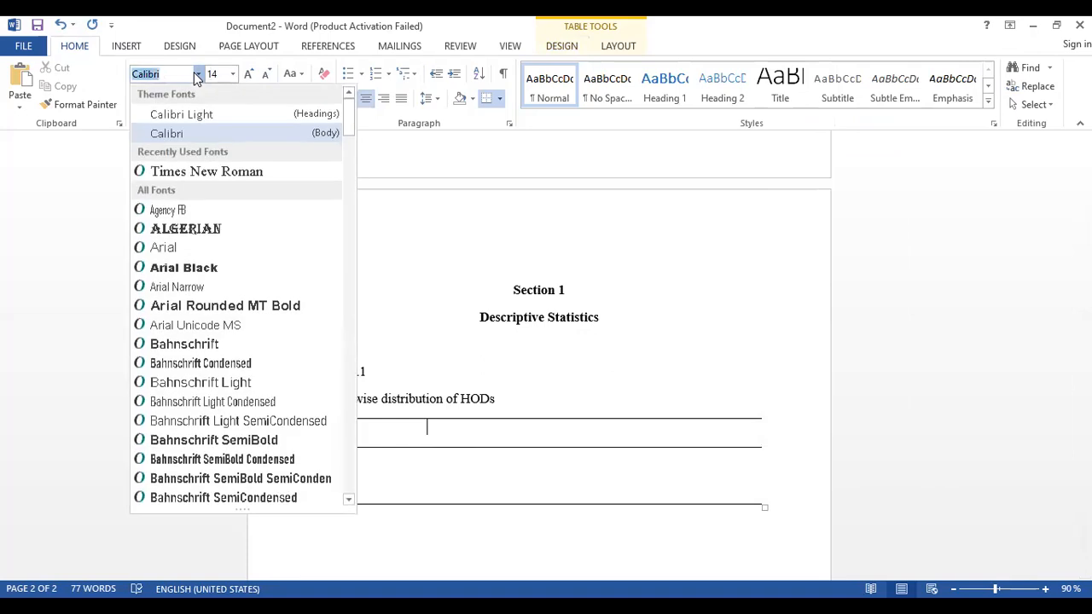
pyautogui.click(227, 176)
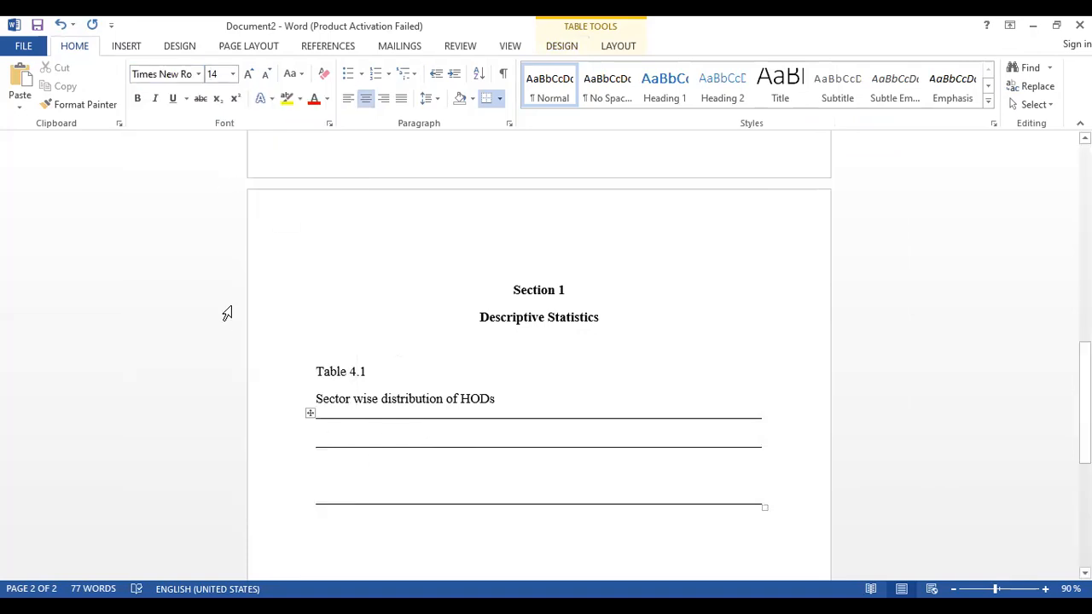
pyautogui.click(232, 74)
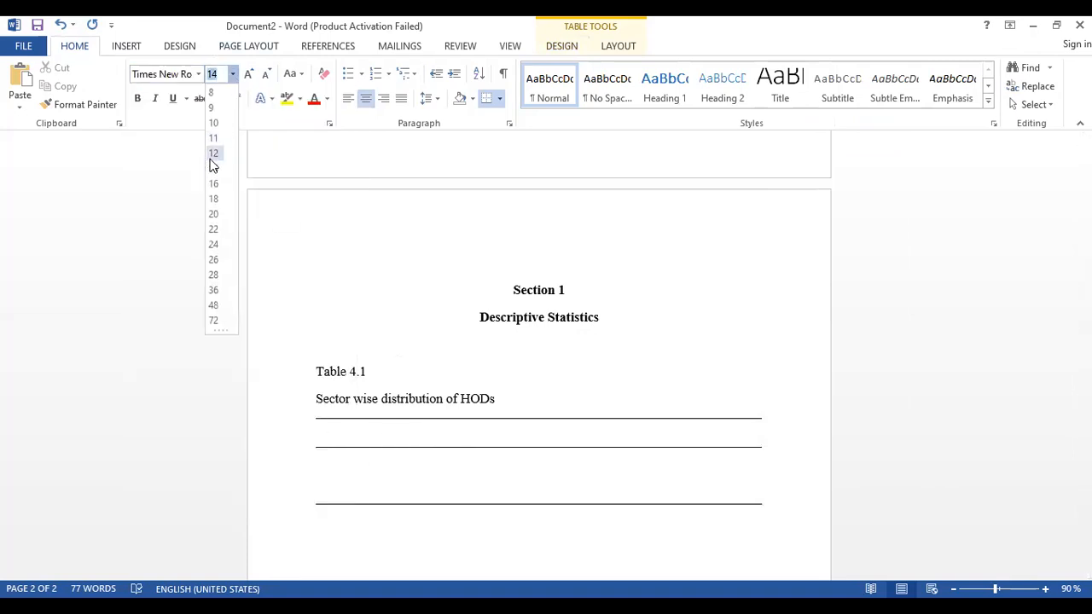
pyautogui.click(214, 158)
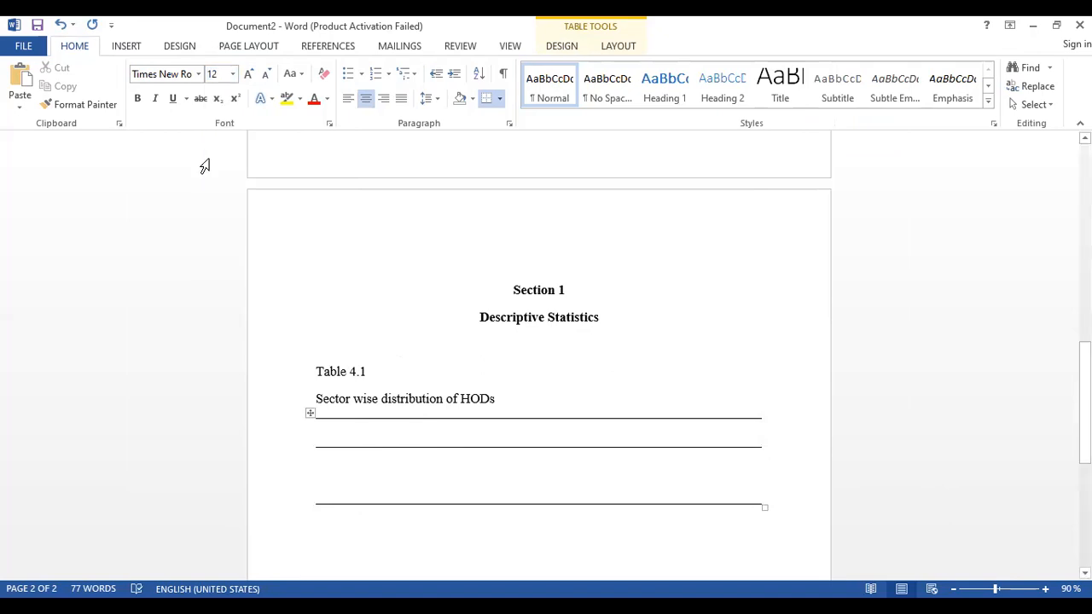
pyautogui.write('S')
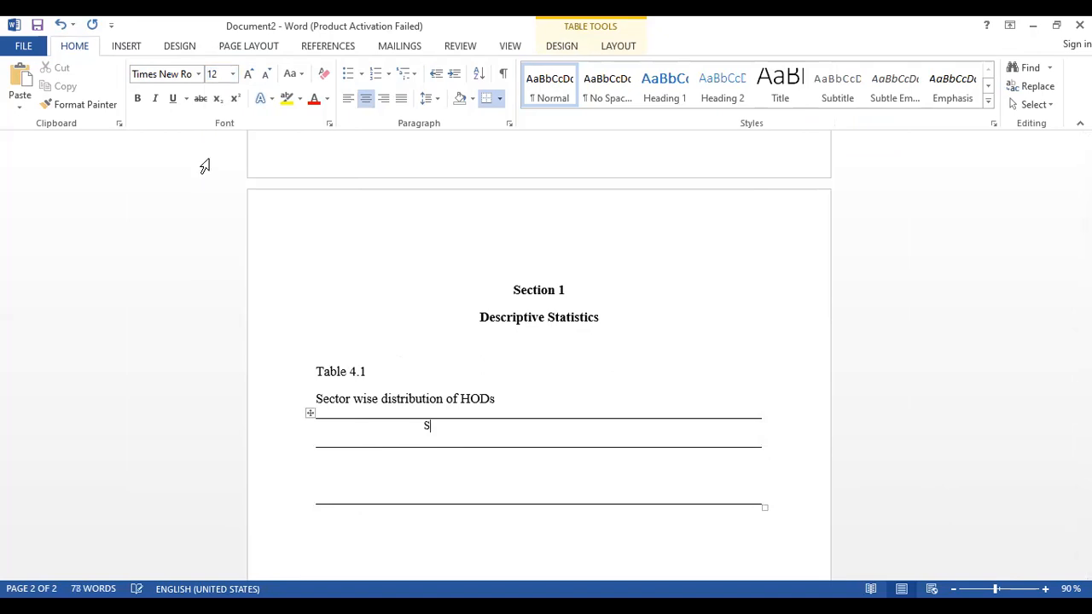
pyautogui.write('ector')
# Enter the centred heading "Frequencies" in the first row's second cell and set it in Times New Roman
pyautogui.click(668, 426)
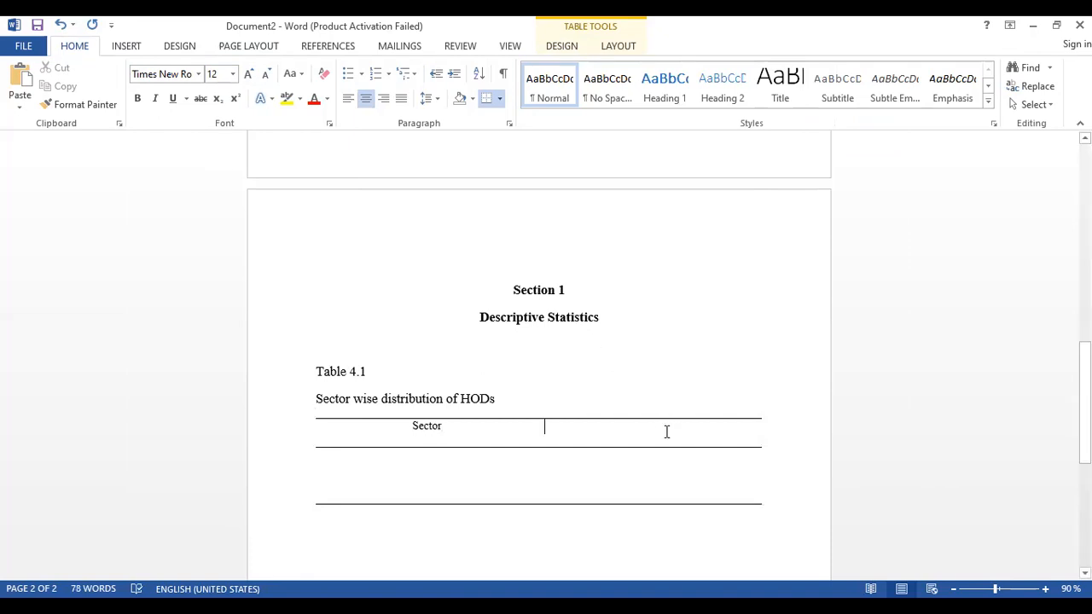
pyautogui.click(364, 98)
pyautogui.write('F')
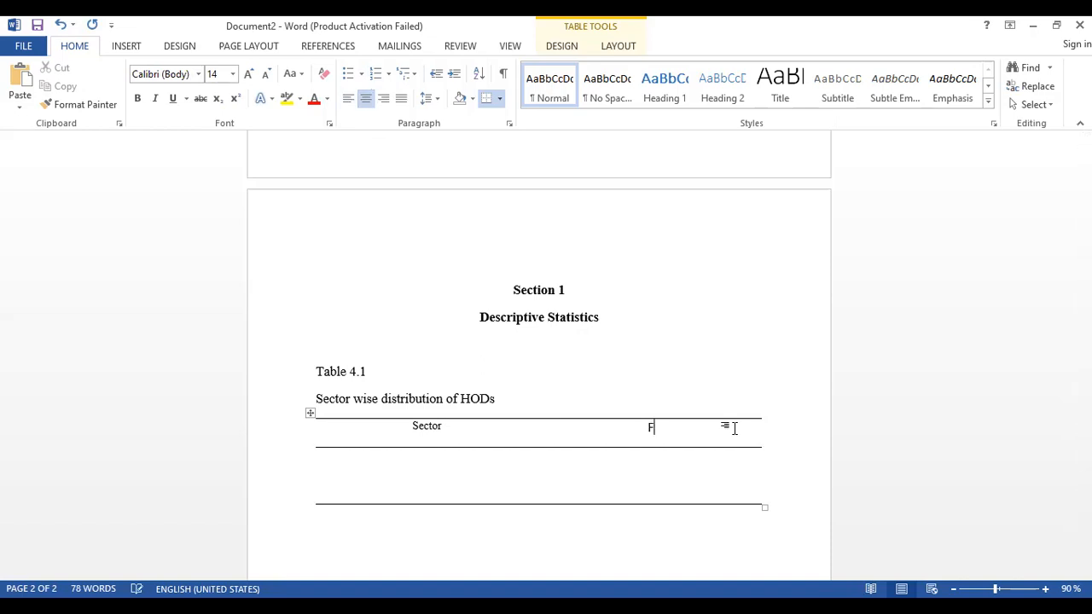
pyautogui.write('requencies')
pyautogui.moveTo(683, 429); pyautogui.dragTo(612, 429)
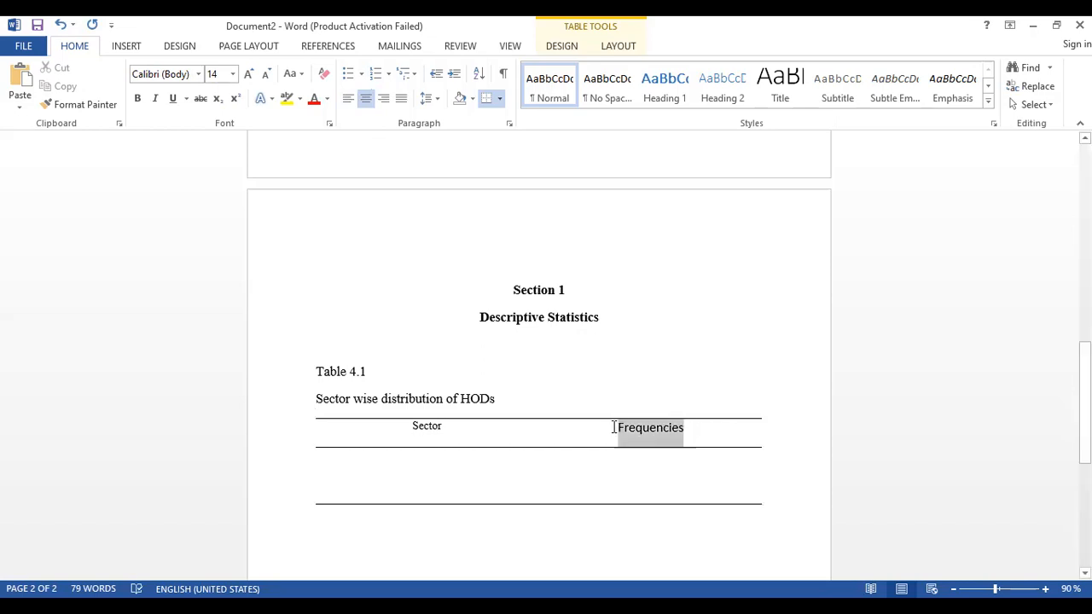
pyautogui.click(202, 75)
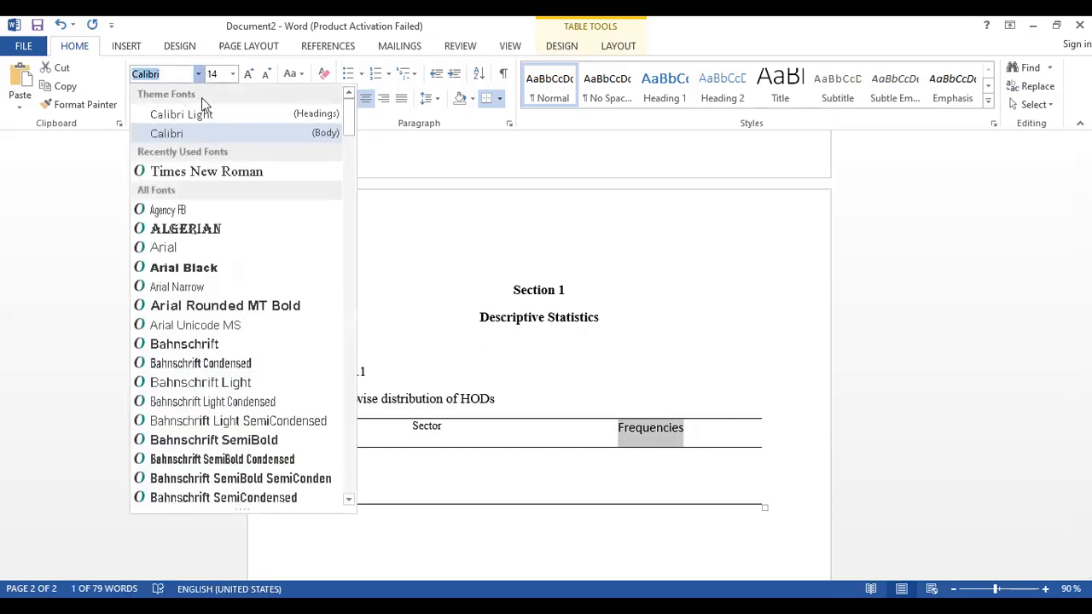
pyautogui.click(220, 174)
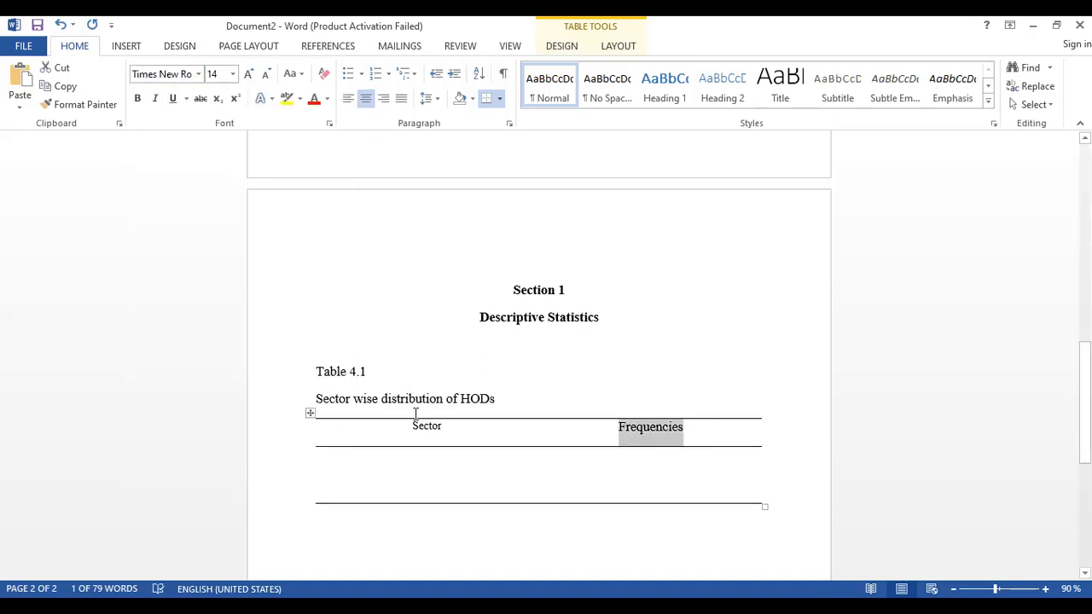
# Insert a new row below the table's second row
pyautogui.click(434, 483)
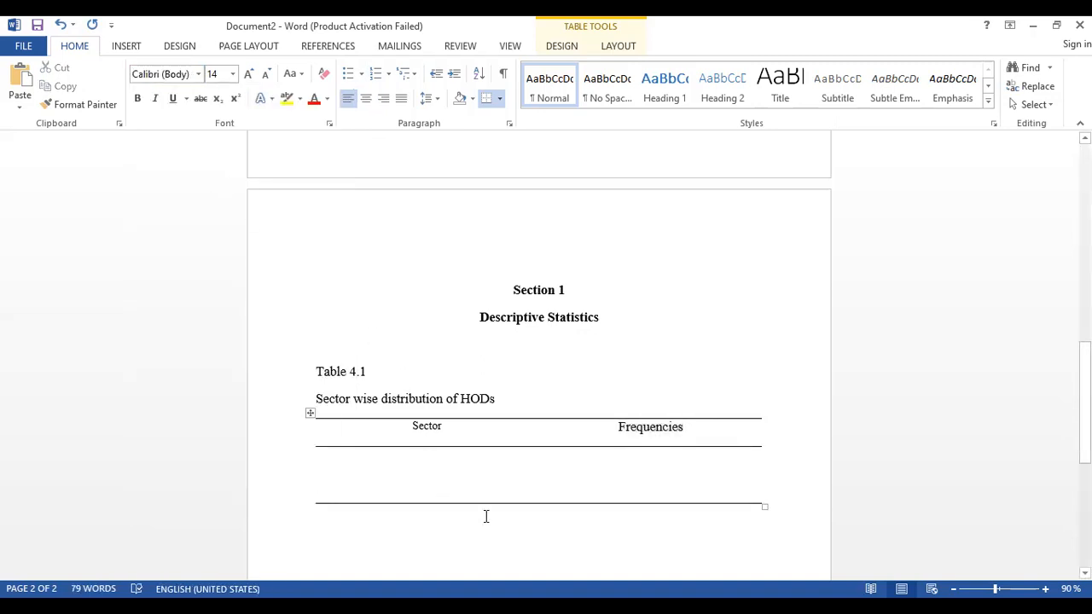
pyautogui.press('Down')
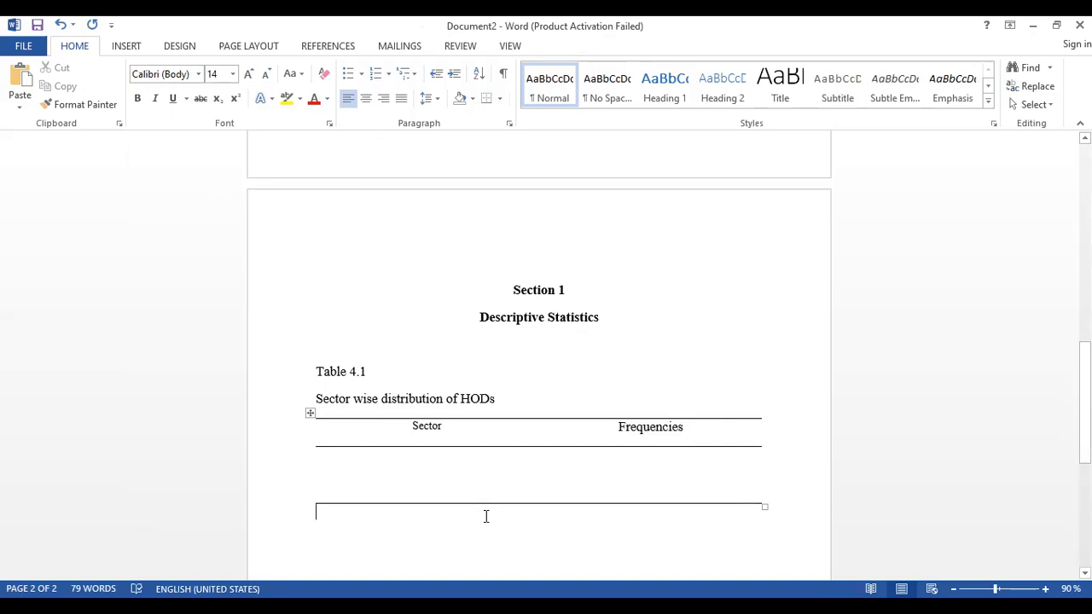
pyautogui.press('Up')
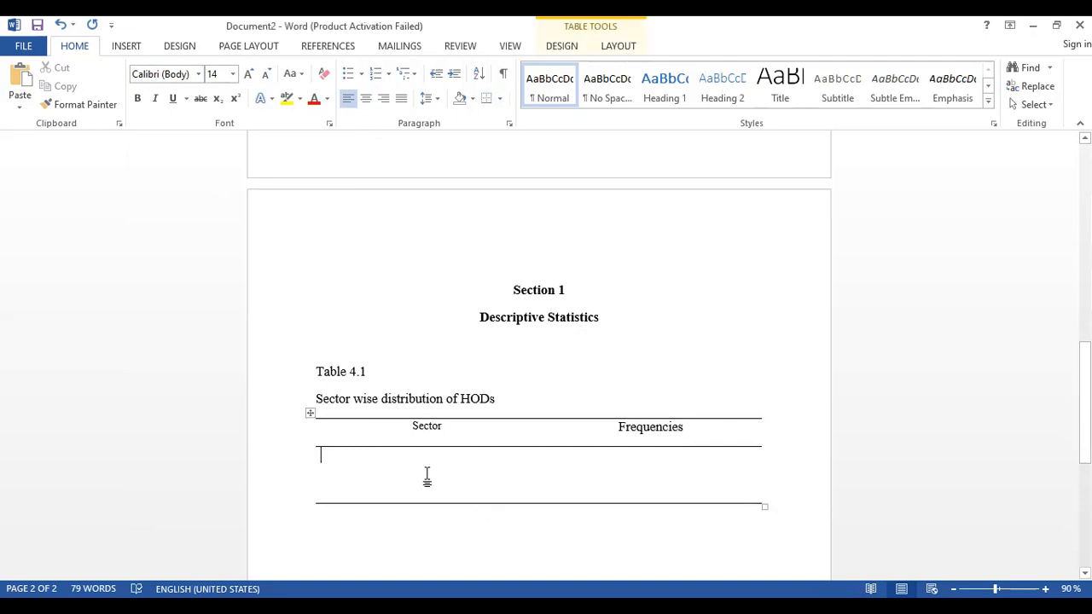
pyautogui.rightClick(427, 480)
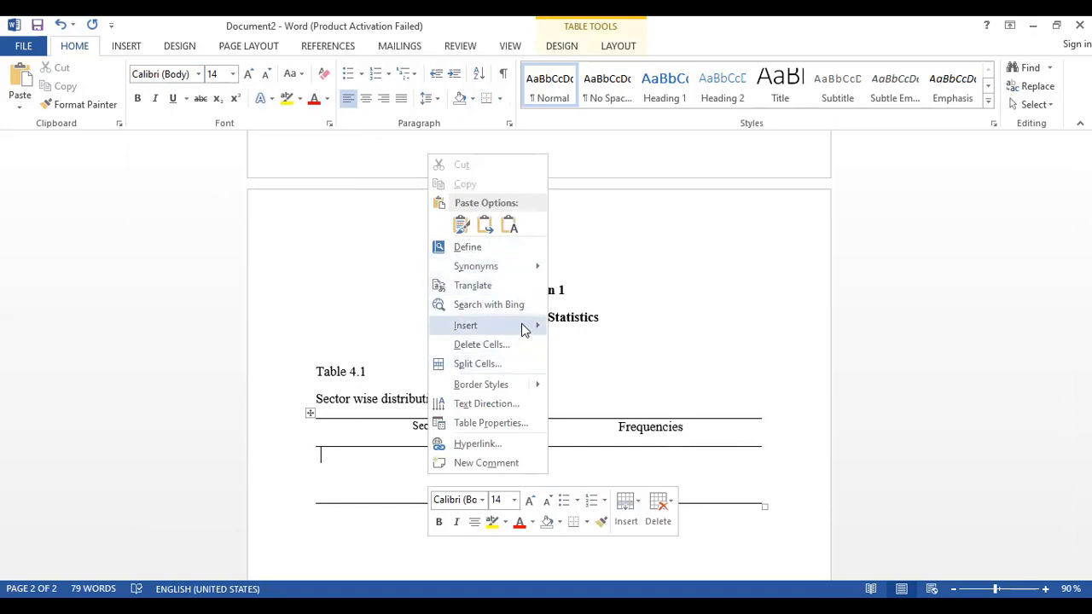
pyautogui.moveTo(521, 325)
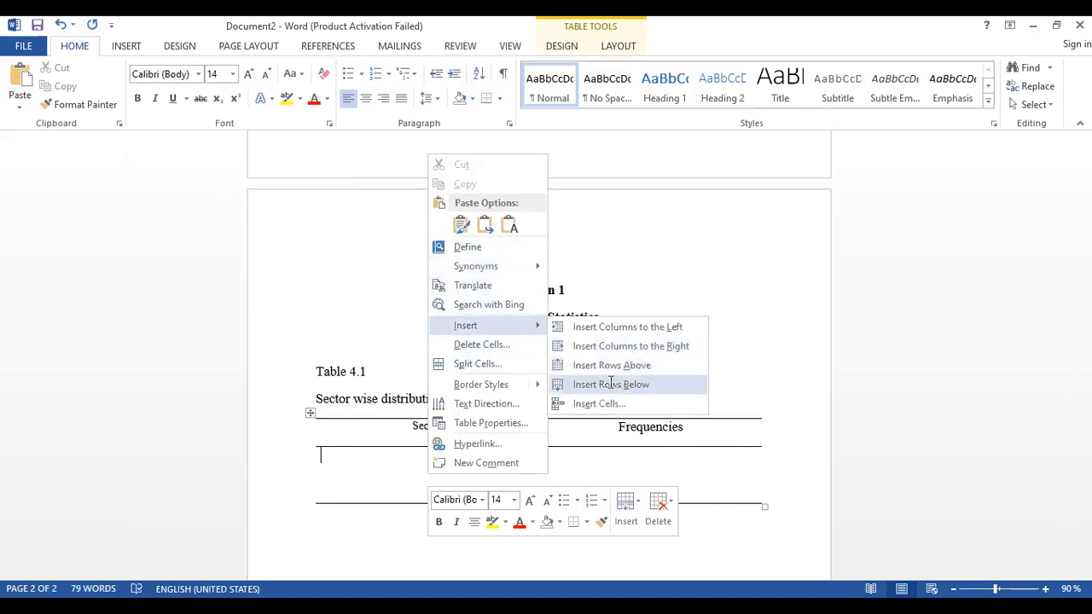
pyautogui.click(611, 385)
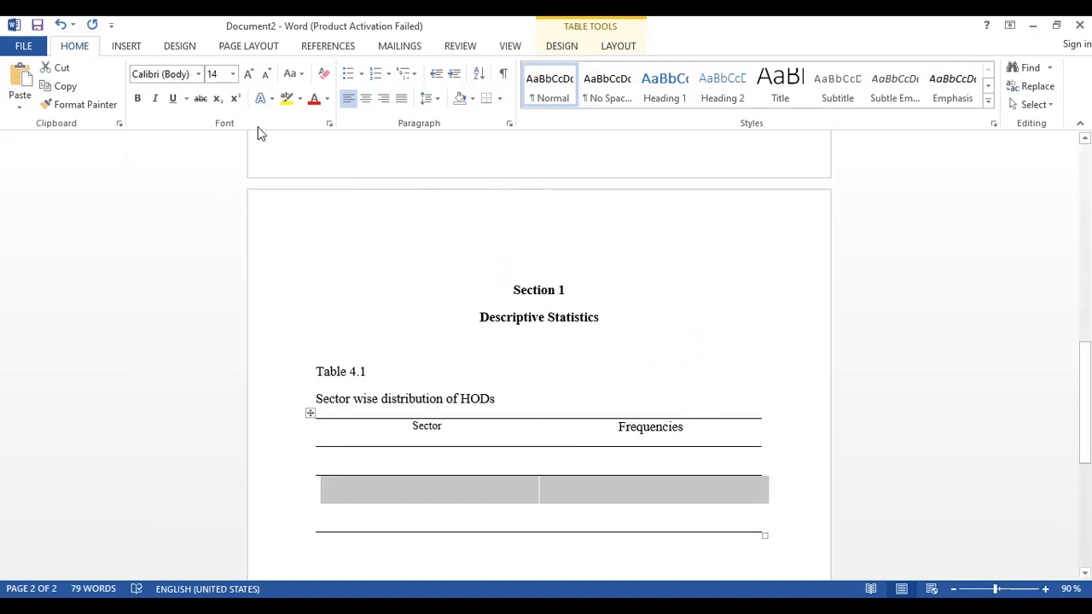
# Remove all borders from the newly inserted table row
pyautogui.scroll(-8, 257, 127)
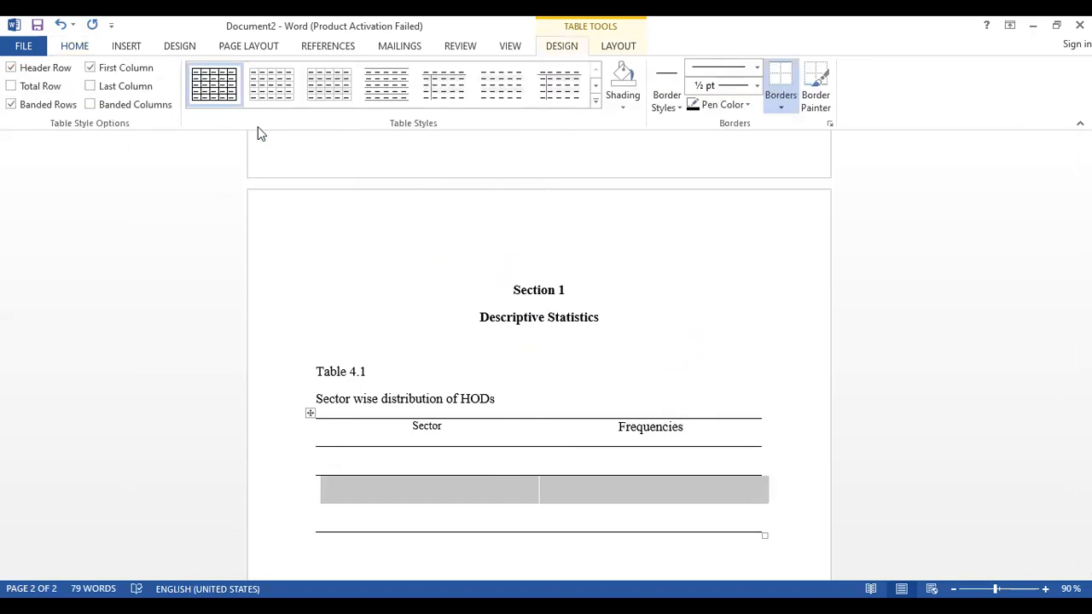
pyautogui.click(781, 107)
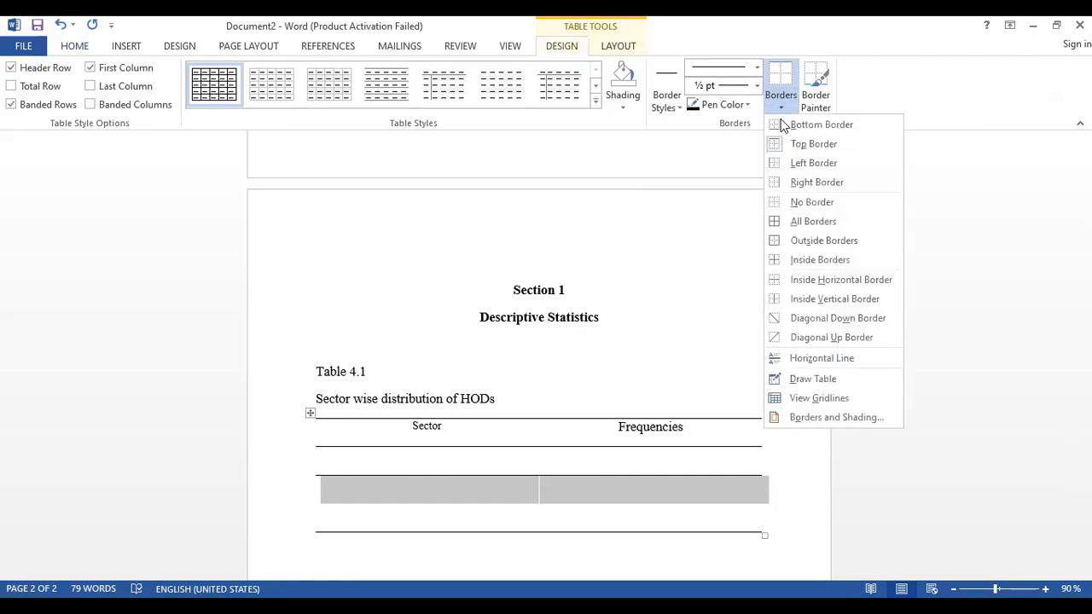
pyautogui.click(806, 208)
# Centre the three empty rows below the table's header and format them in Times New Roman at 12 pt
pyautogui.click(418, 465)
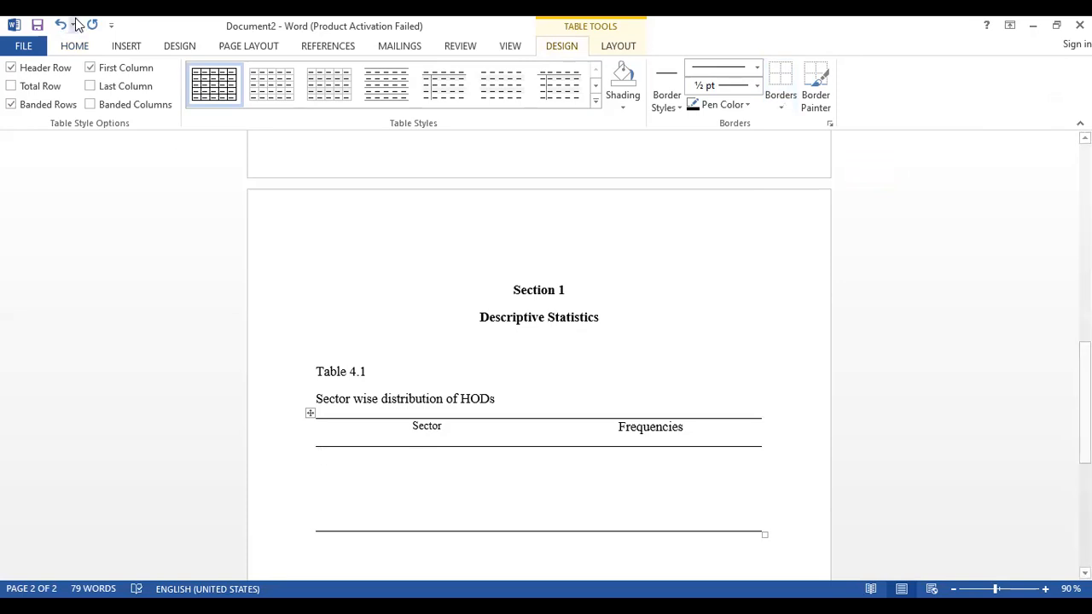
pyautogui.click(74, 45)
pyautogui.moveTo(383, 459); pyautogui.dragTo(652, 538)
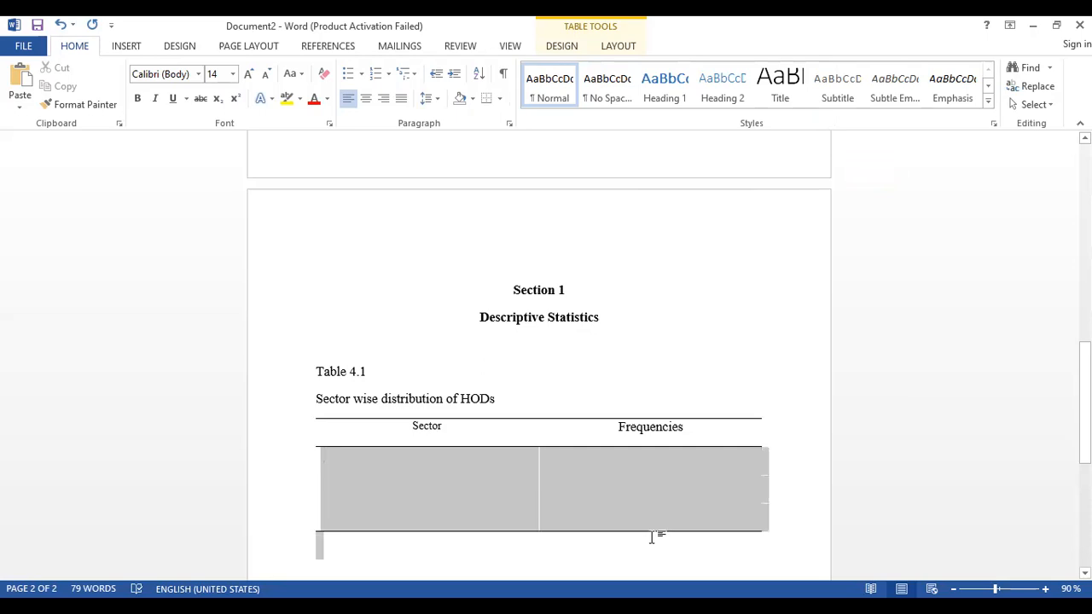
pyautogui.click(365, 98)
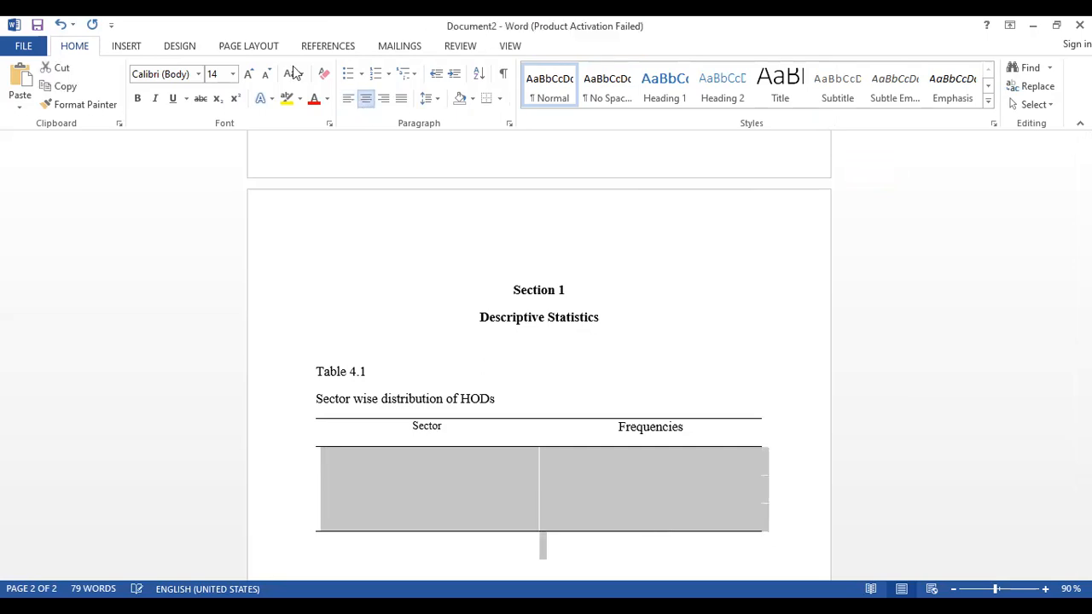
pyautogui.click(193, 78)
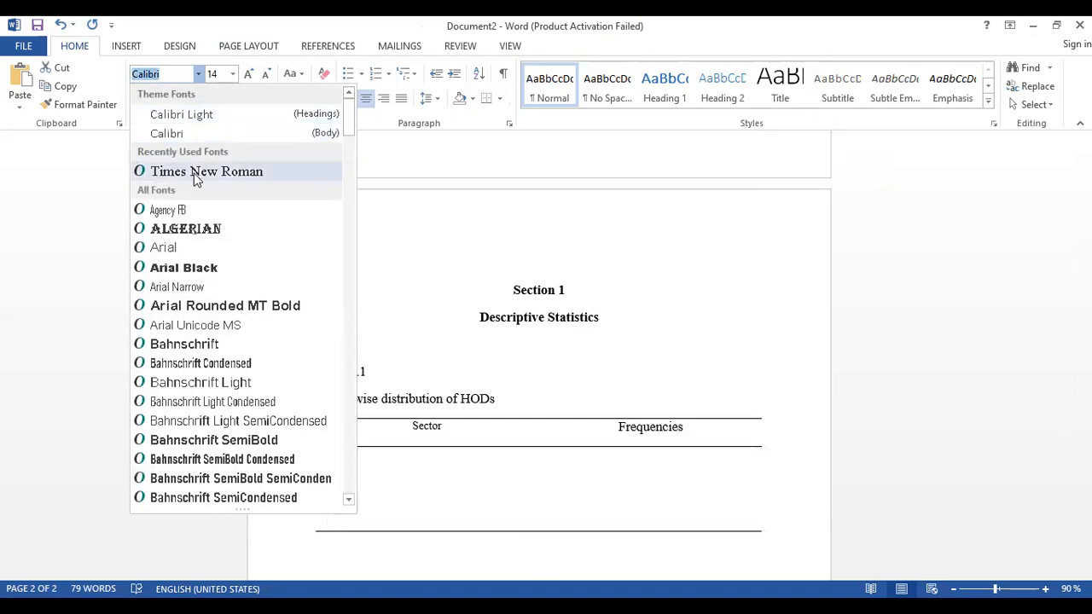
pyautogui.click(127, 172)
pyautogui.click(232, 74)
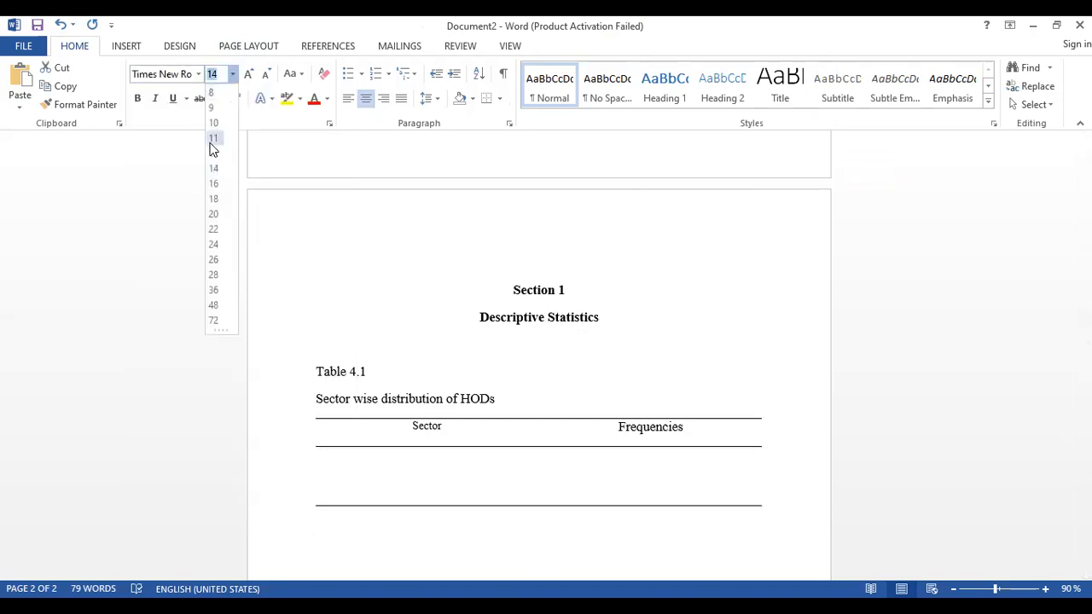
pyautogui.click(215, 155)
# Italicise the table caption "Sector wise distribution of HODs"
pyautogui.click(397, 415)
pyautogui.click(303, 409)
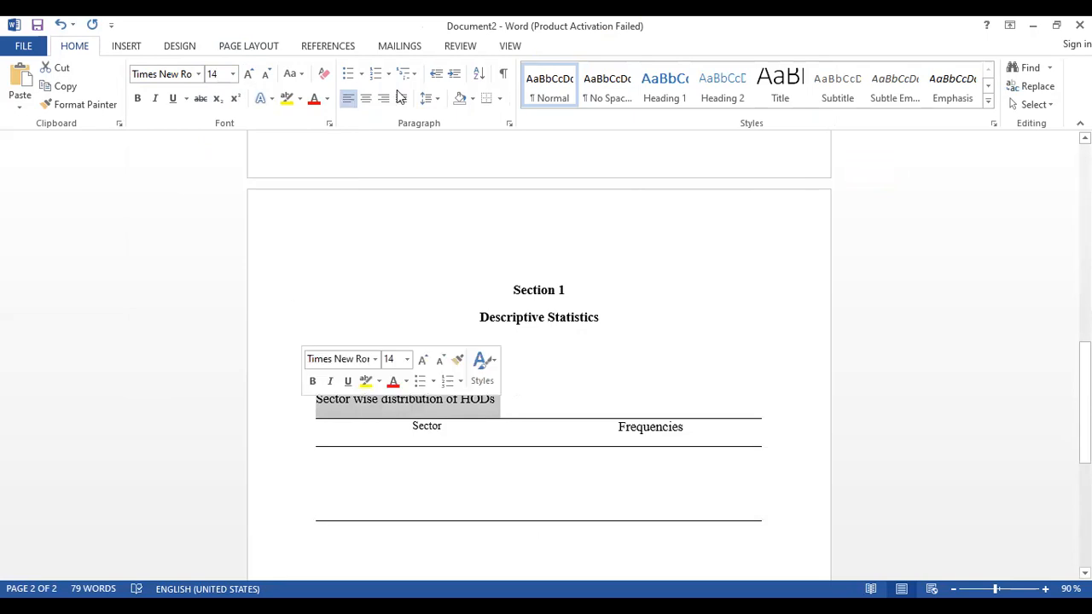
pyautogui.click(155, 99)
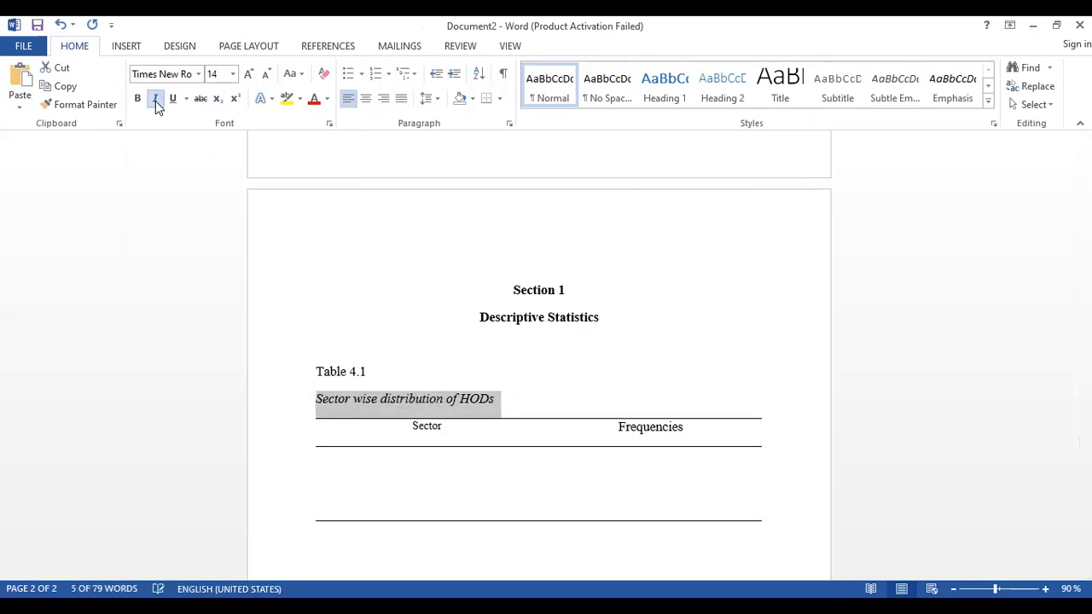
# Copy "Public" from the Sector table in the SECTOR FREQUENCIES document into the cell below the "Sector" heading of Table 4.1
pyautogui.click(449, 463)
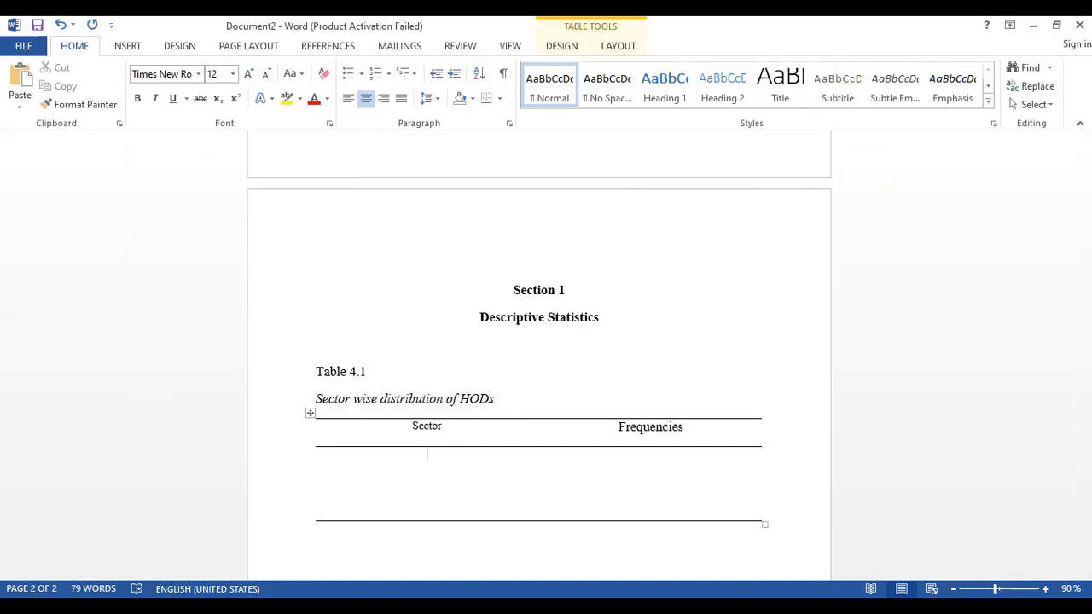
pyautogui.hotkey('alt', 'Tab')
pyautogui.moveTo(365, 231); pyautogui.dragTo(389, 233)
pyautogui.hotkey('ctrl', 'c')
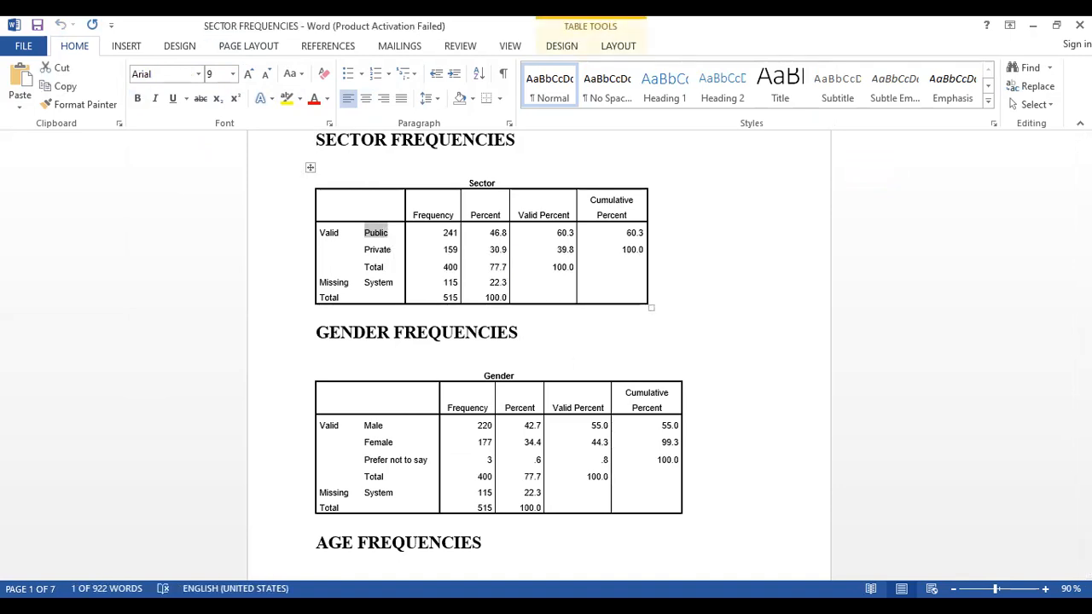
pyautogui.hotkey('alt', 'Tab')
pyautogui.hotkey('ctrl', 'v')
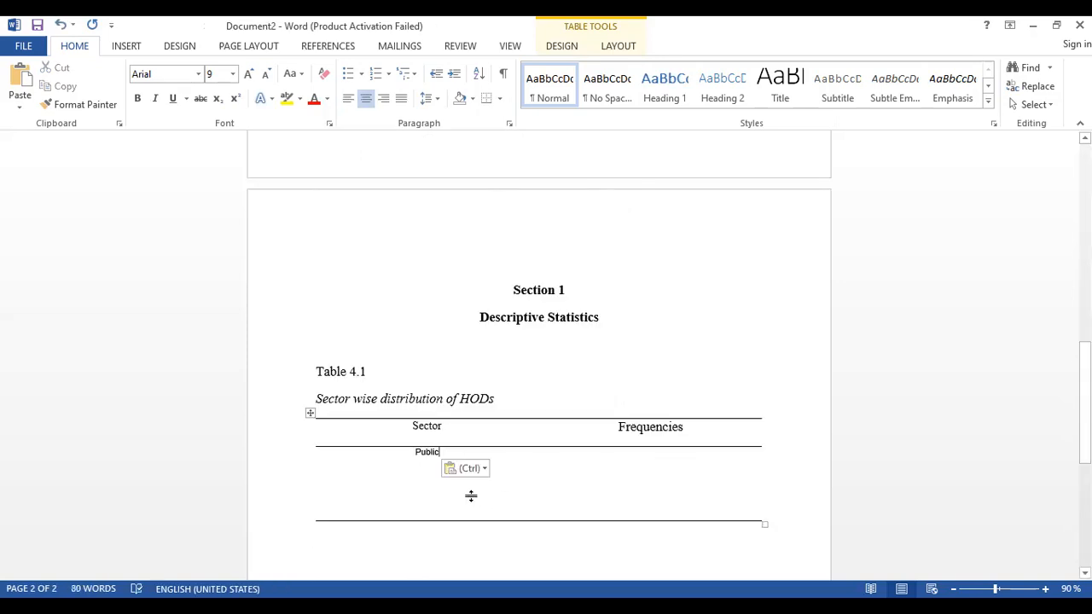
# Copy "Private" and "Total" from the SECTOR FREQUENCIES document's Sector table into the two cells below "Public" in Table 4.1
pyautogui.click(424, 475)
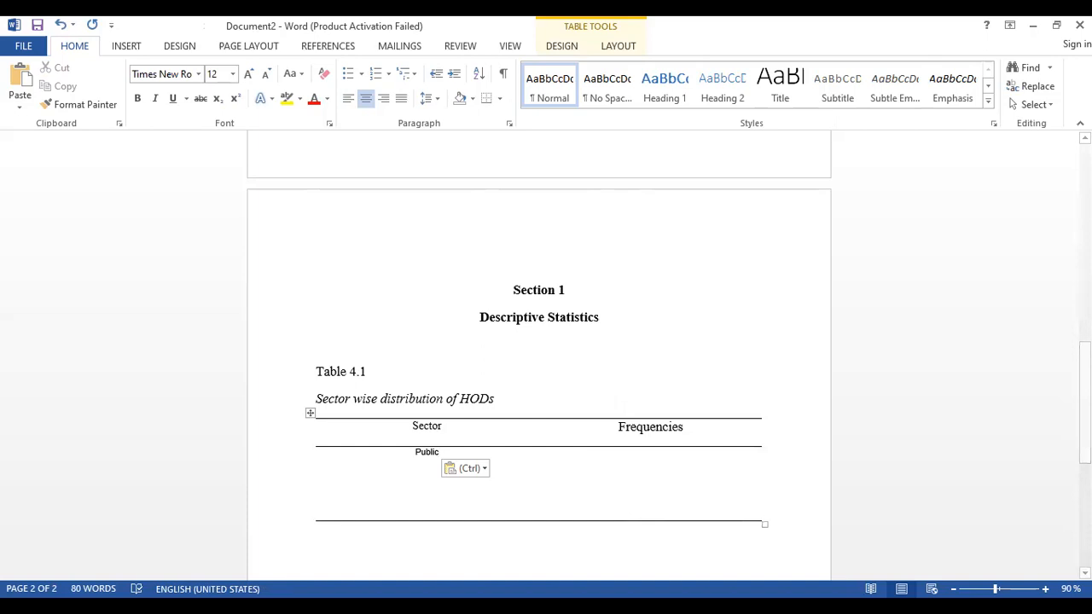
pyautogui.hotkey('alt', 'Tab')
pyautogui.moveTo(371, 250); pyautogui.dragTo(379, 262)
pyautogui.hotkey('ctrl', 'c')
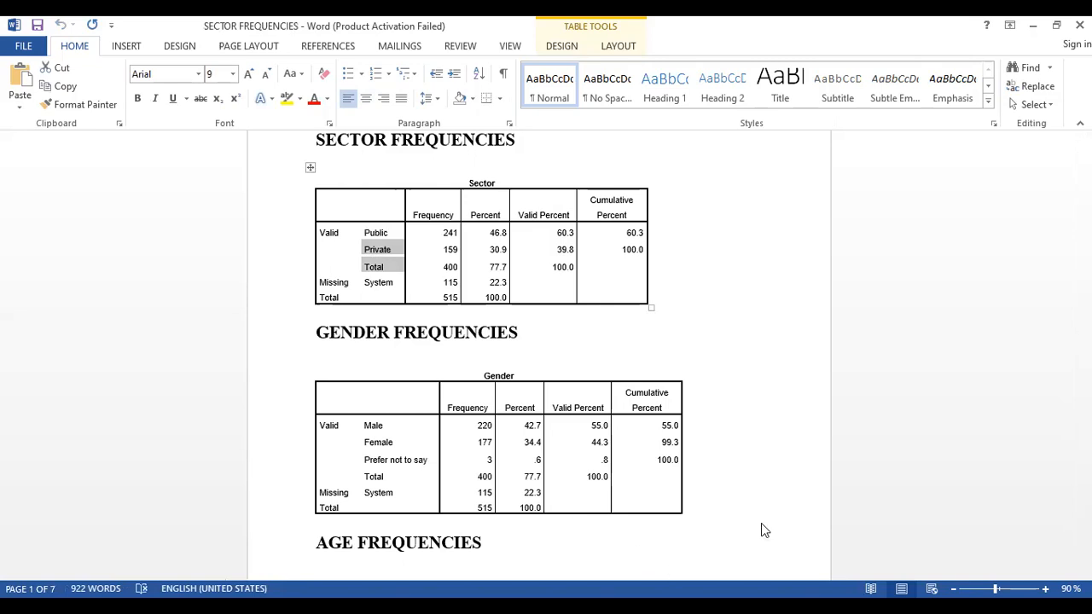
pyautogui.hotkey('alt', 'Tab')
pyautogui.moveTo(428, 485); pyautogui.dragTo(437, 506)
pyautogui.hotkey('ctrl', 'v')
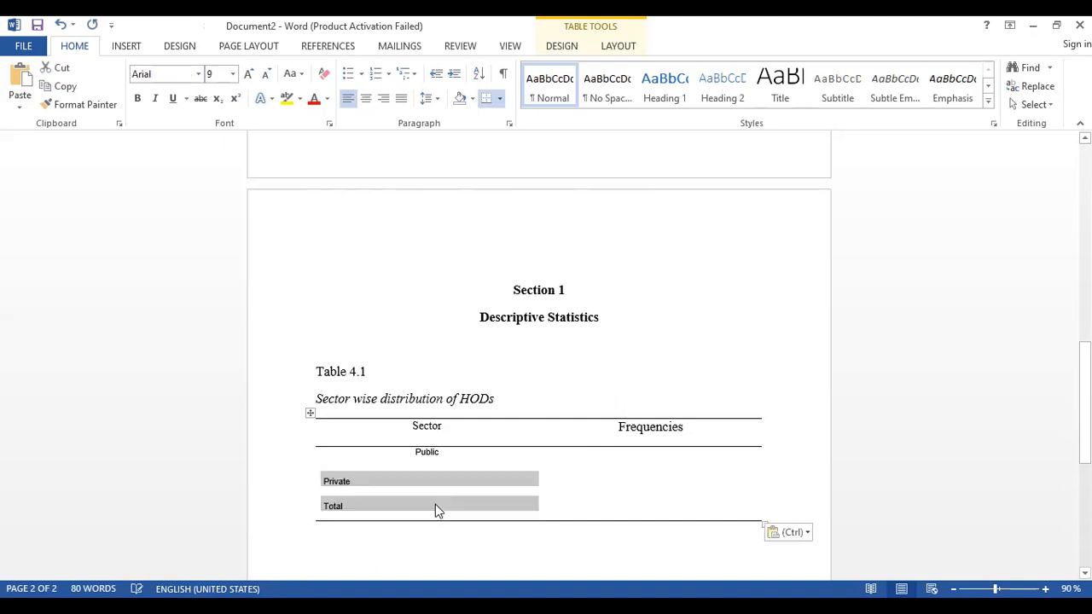
# Centre "Private" and "Total" in Table 4.1 and format "Public", "Private" and "Total" in Times New Roman at 12 pt
pyautogui.click(365, 99)
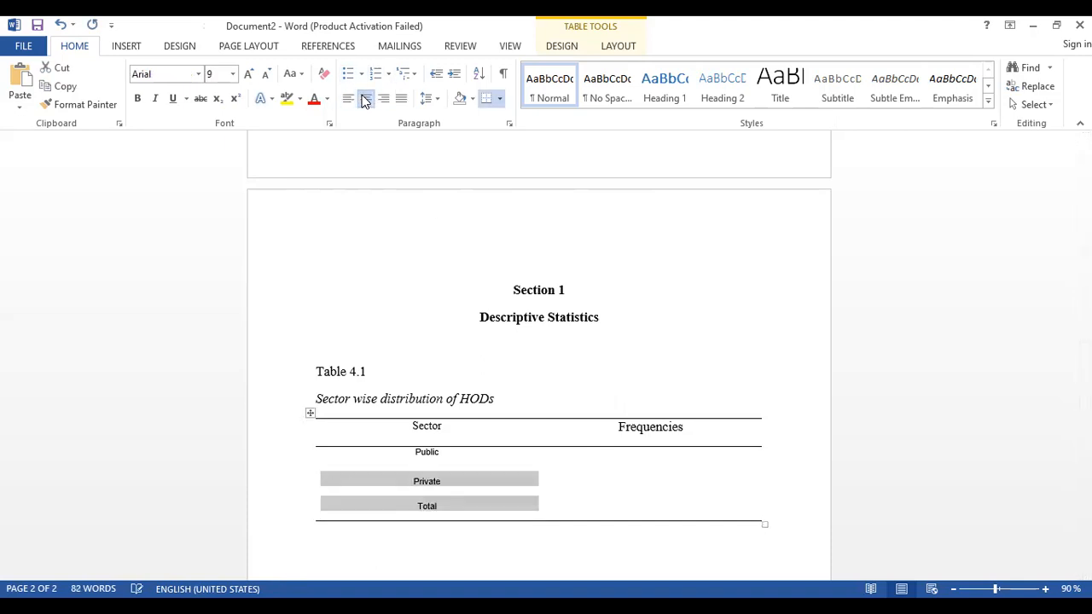
pyautogui.click(464, 509)
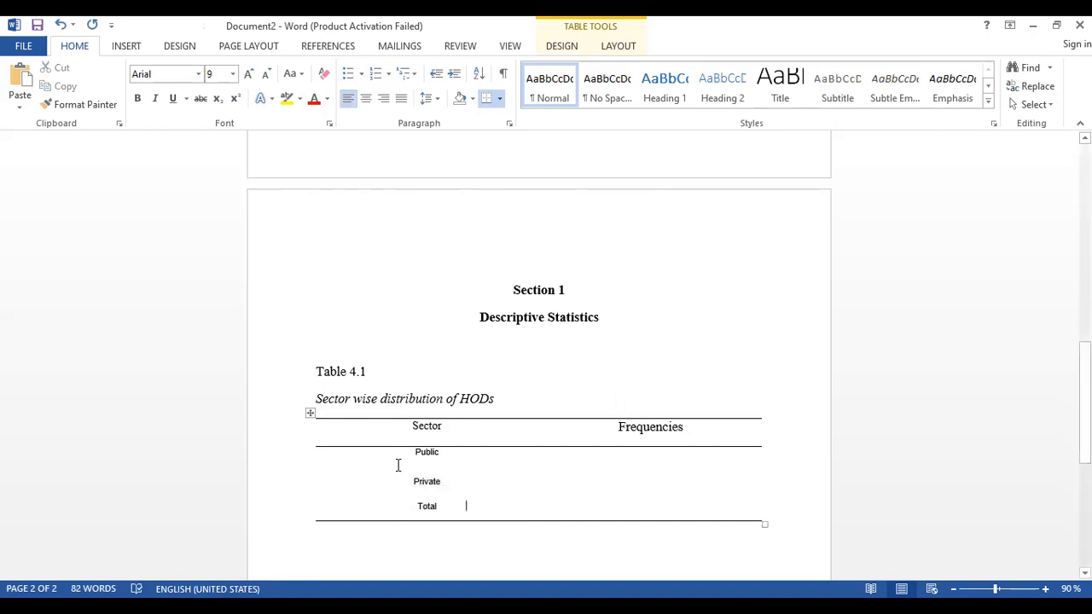
pyautogui.moveTo(485, 509); pyautogui.dragTo(334, 470)
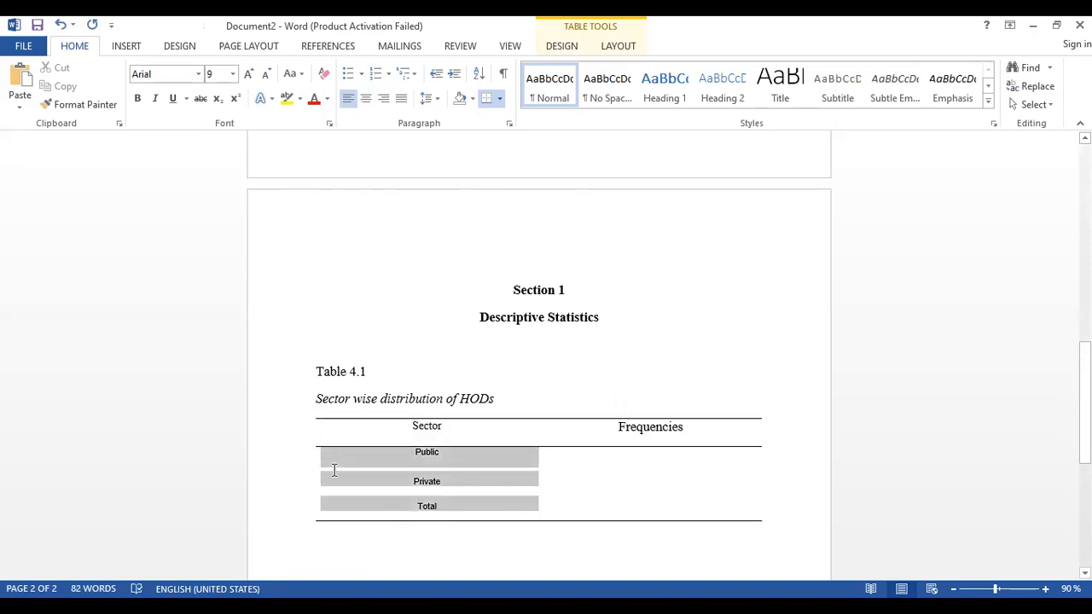
pyautogui.click(197, 78)
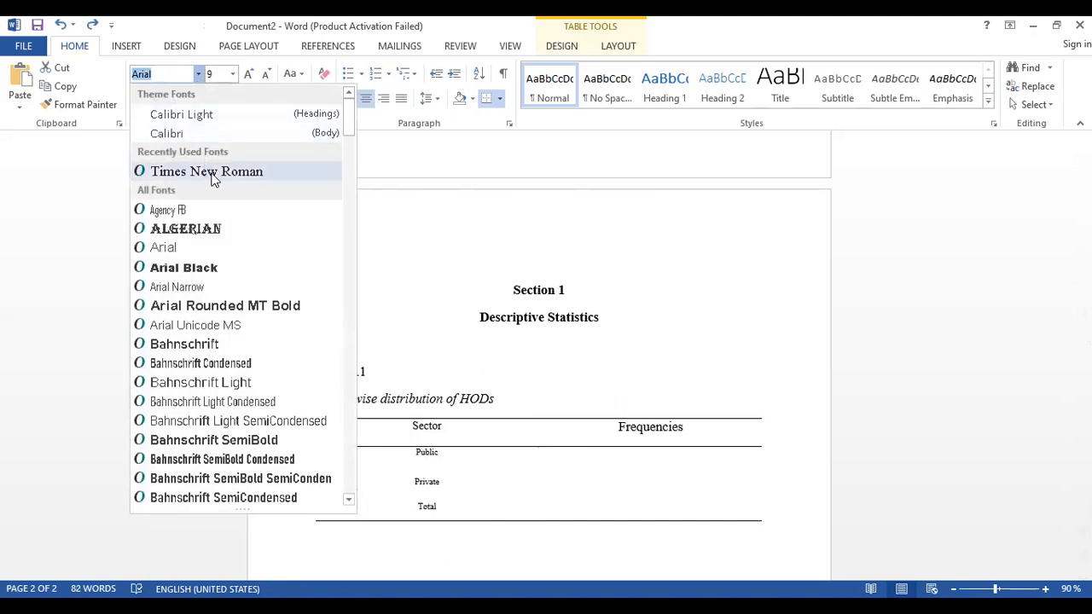
pyautogui.click(210, 173)
pyautogui.click(232, 75)
pyautogui.click(212, 153)
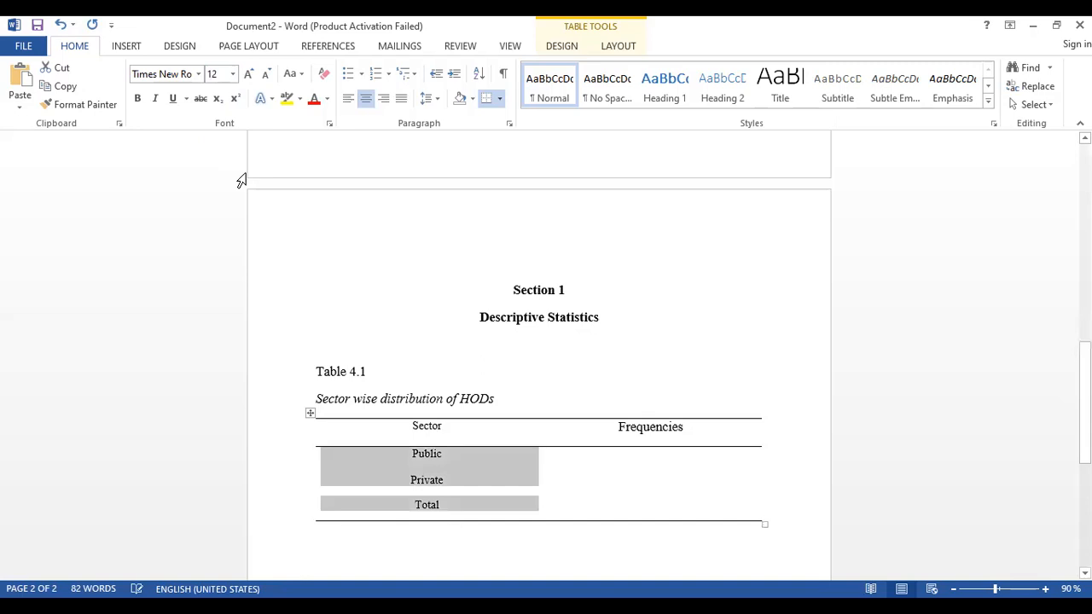
# Copy the frequencies 241, 159 and 400 from the SECTOR FREQUENCIES document's Sector table into the cells below "Frequencies" in Table 4.1
pyautogui.click(653, 458)
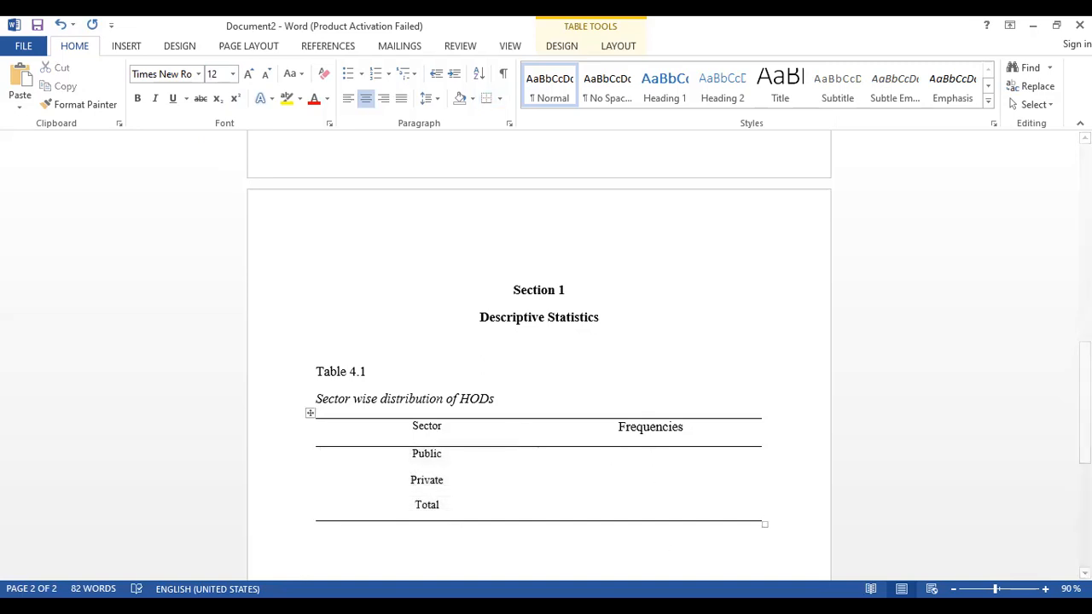
pyautogui.hotkey('alt', 'Tab')
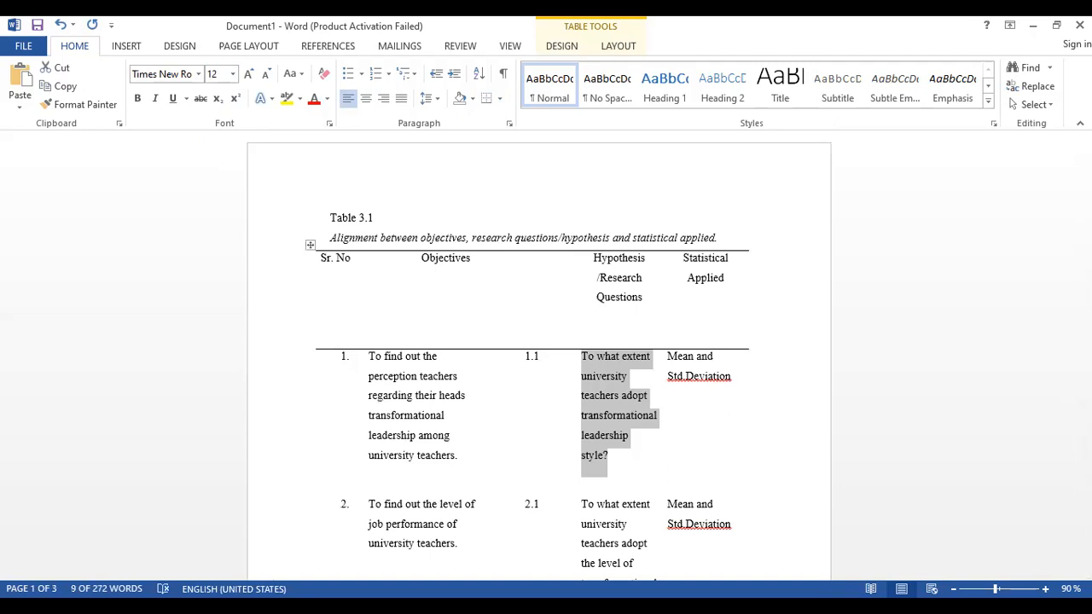
pyautogui.hotkey('alt', 'Tab')
pyautogui.moveTo(458, 267); pyautogui.dragTo(442, 232)
pyautogui.hotkey('ctrl', 'c')
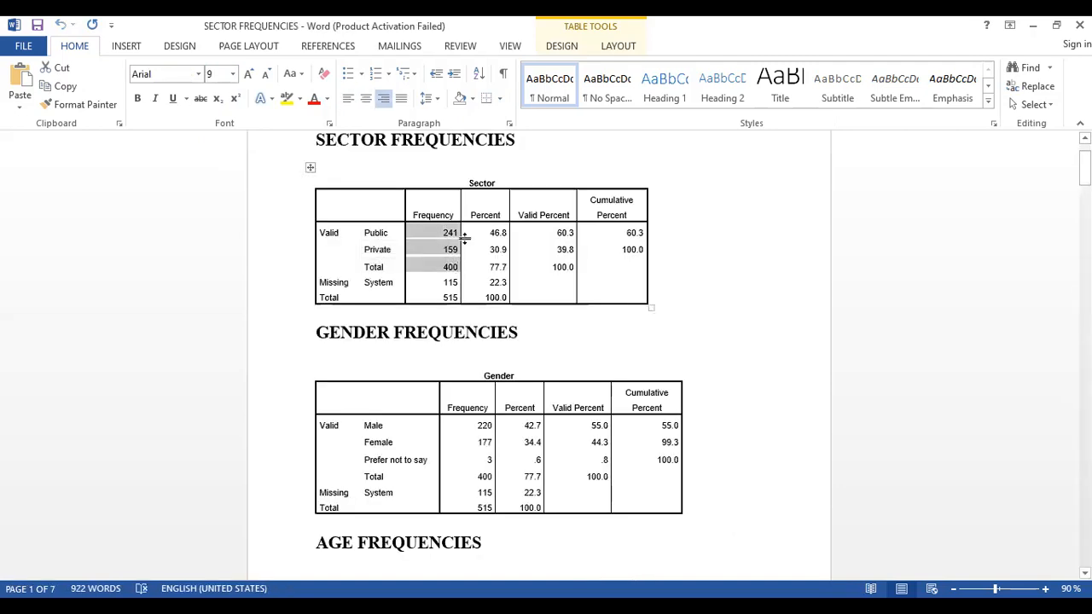
pyautogui.click(729, 521)
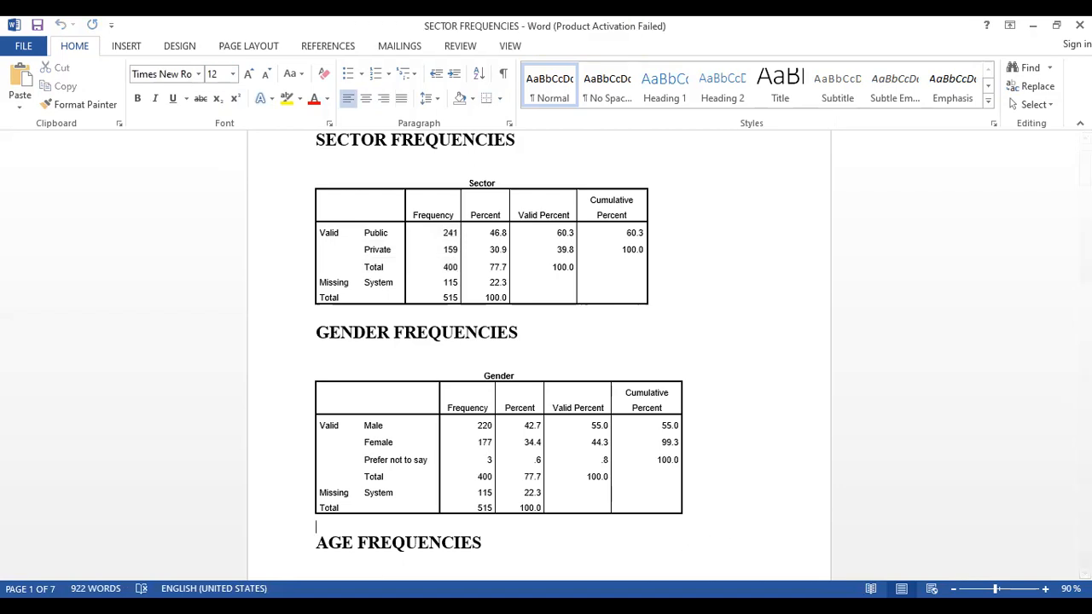
pyautogui.hotkey('alt', 'Tab')
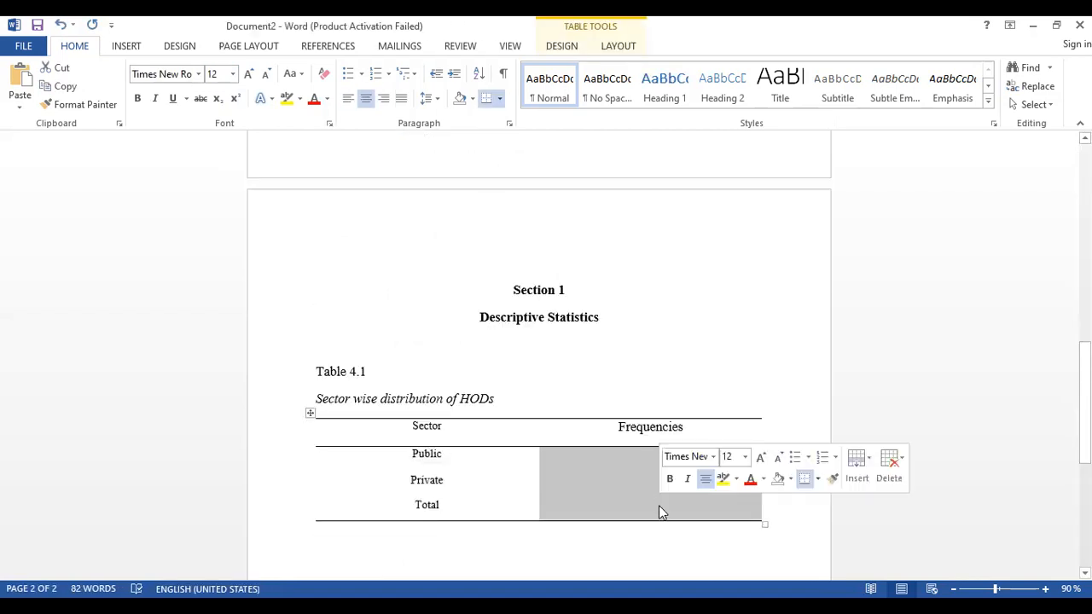
pyautogui.hotkey('ctrl', 'v')
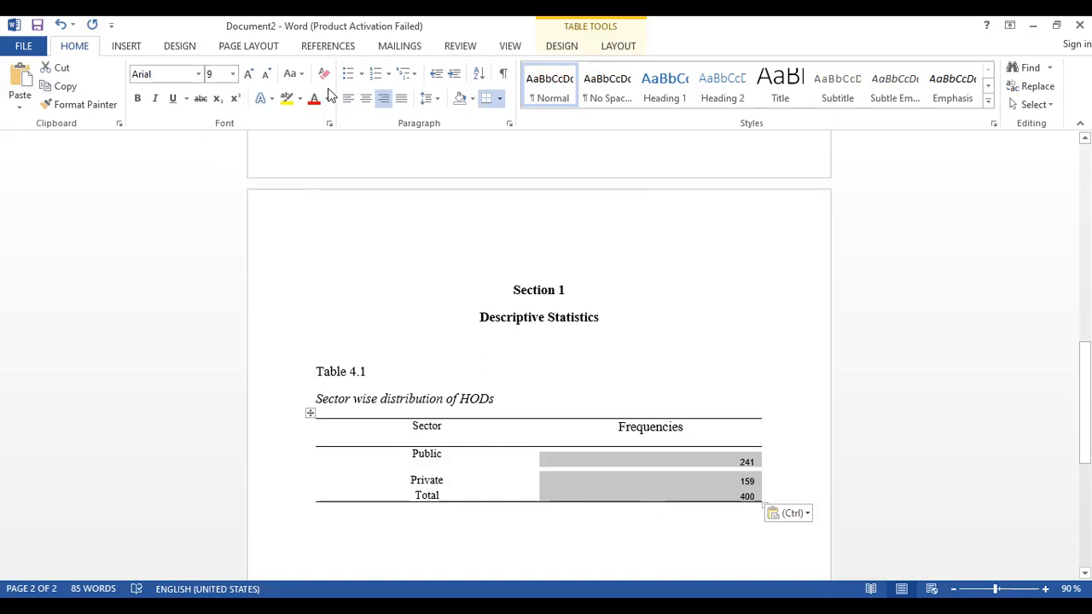
# Centre the pasted values 241, 159 and 400 and format them in Times New Roman at 12 pt
pyautogui.click(370, 100)
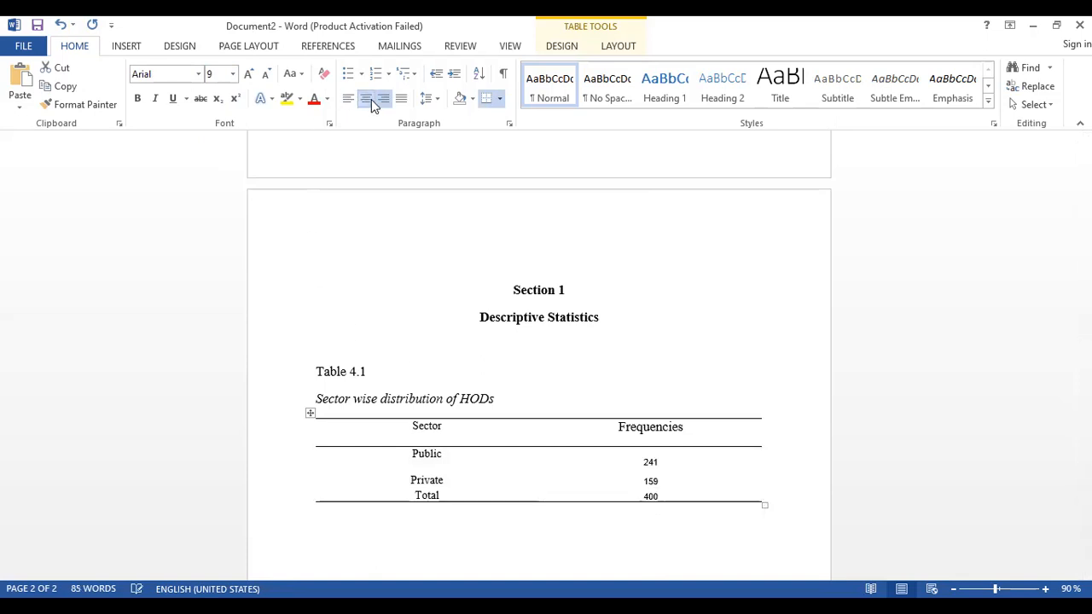
pyautogui.click(197, 74)
pyautogui.click(196, 172)
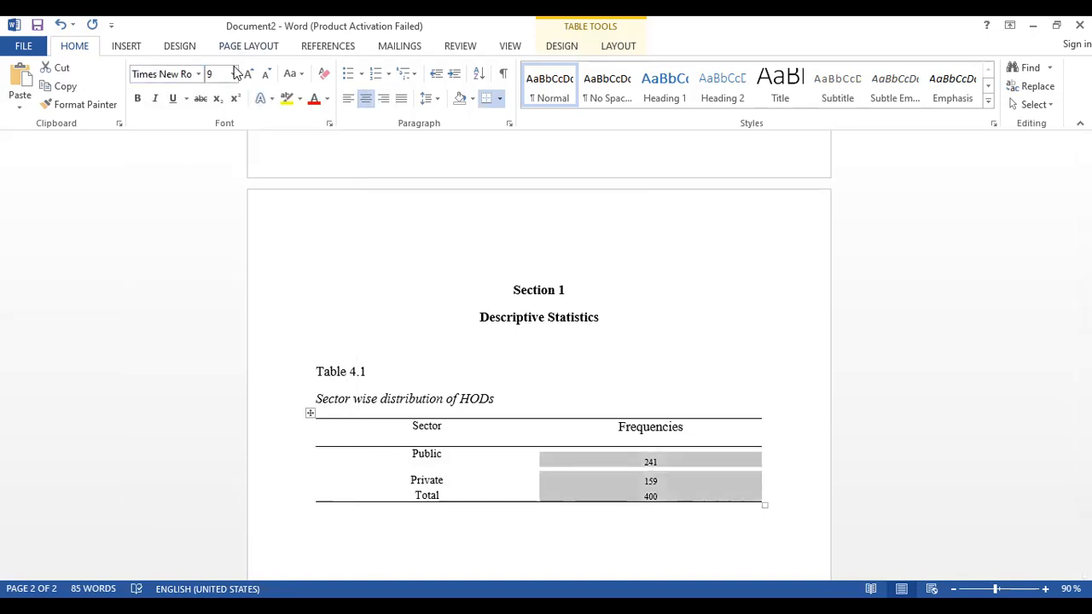
pyautogui.click(232, 74)
pyautogui.click(213, 153)
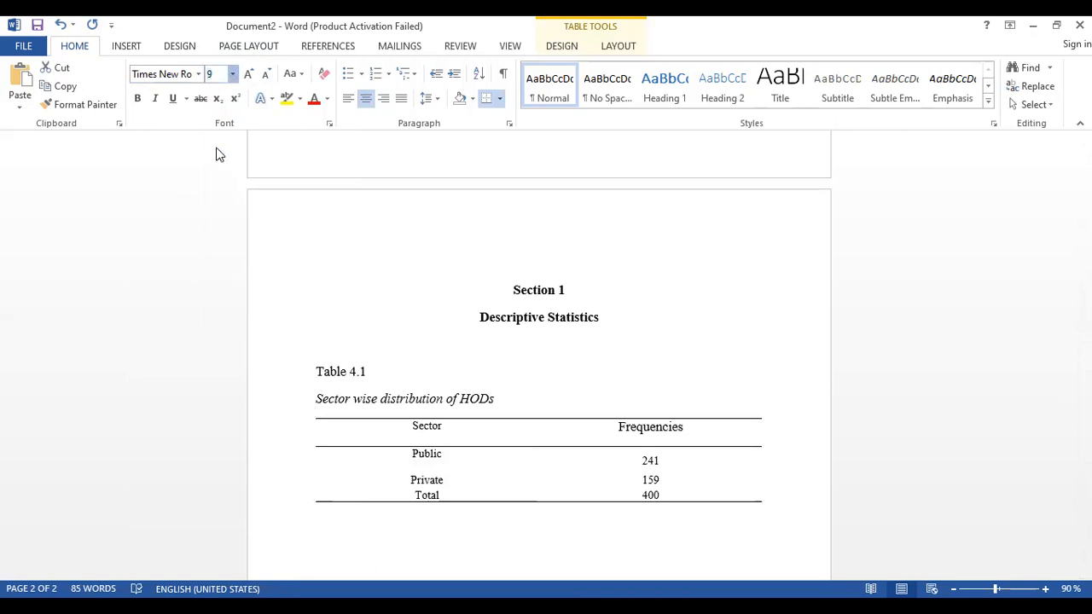
pyautogui.click(591, 551)
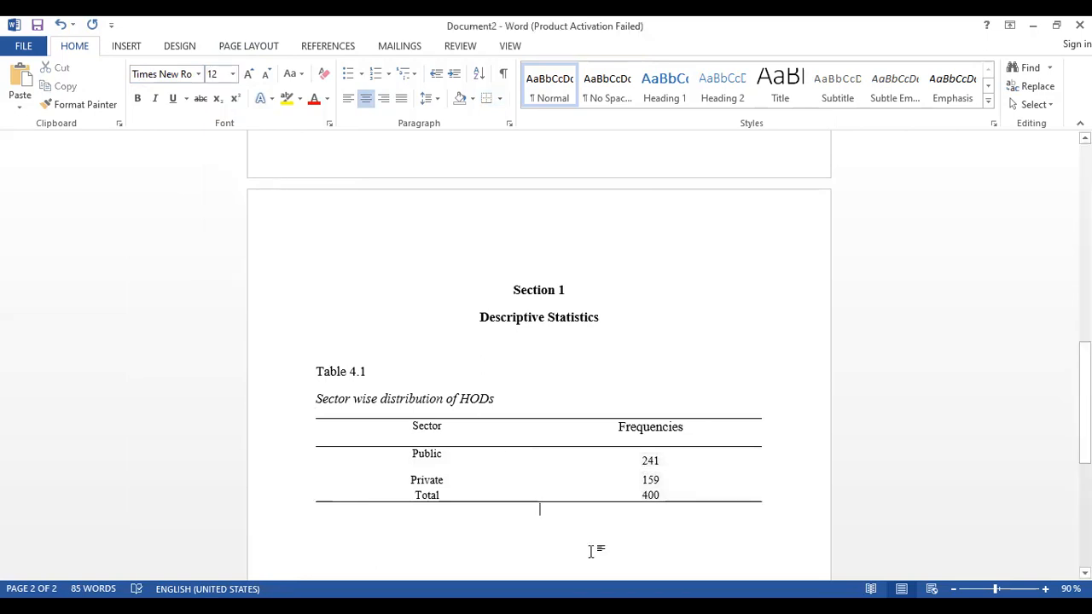
# Try left alignment on the cell with 241, and undo the last changes to the Frequencies column
pyautogui.click(643, 462)
pyautogui.hotkey('ctrl', 'l')
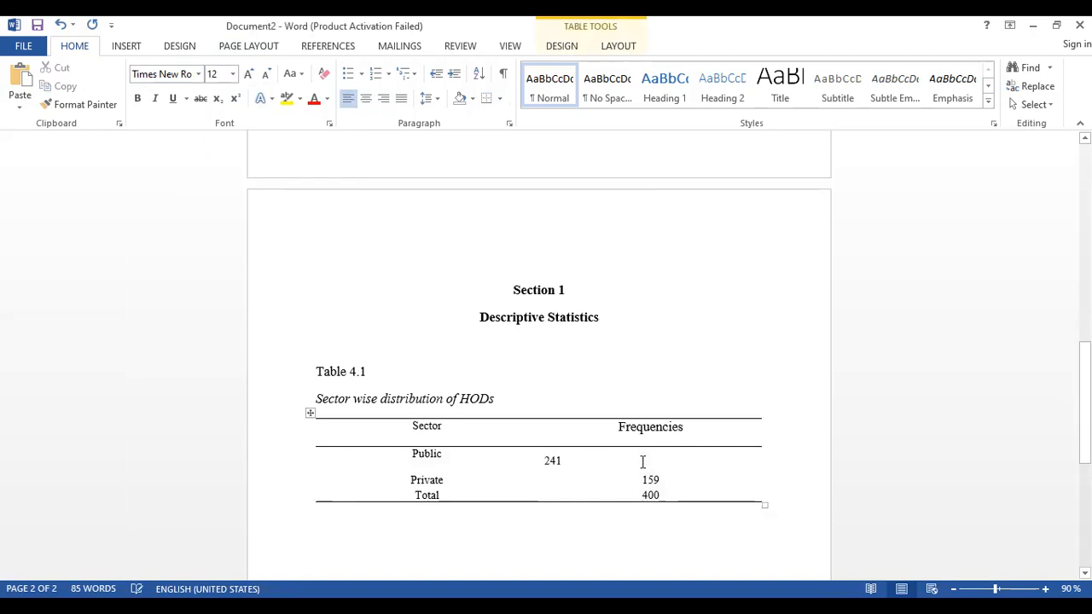
pyautogui.hotkey('ctrl', 'e')
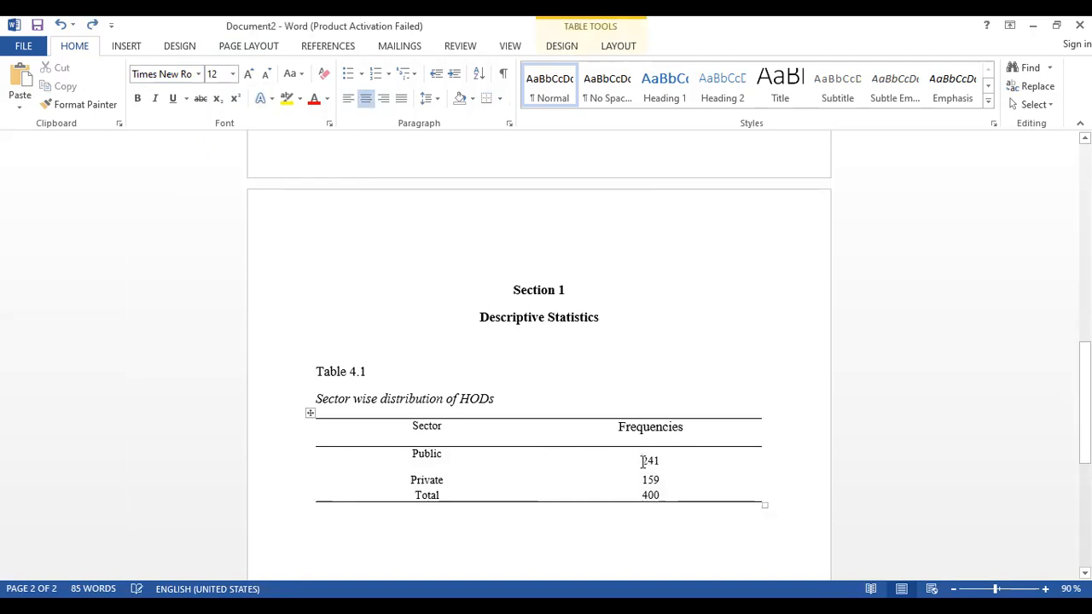
pyautogui.moveTo(683, 486)
pyautogui.mouseDown()
pyautogui.moveTo(487, 461)
pyautogui.moveTo(669, 494)
pyautogui.mouseUp()
pyautogui.moveTo(507, 486); pyautogui.dragTo(535, 500)
pyautogui.hotkey('ctrl', 'z')
pyautogui.hotkey('ctrl', 'z')
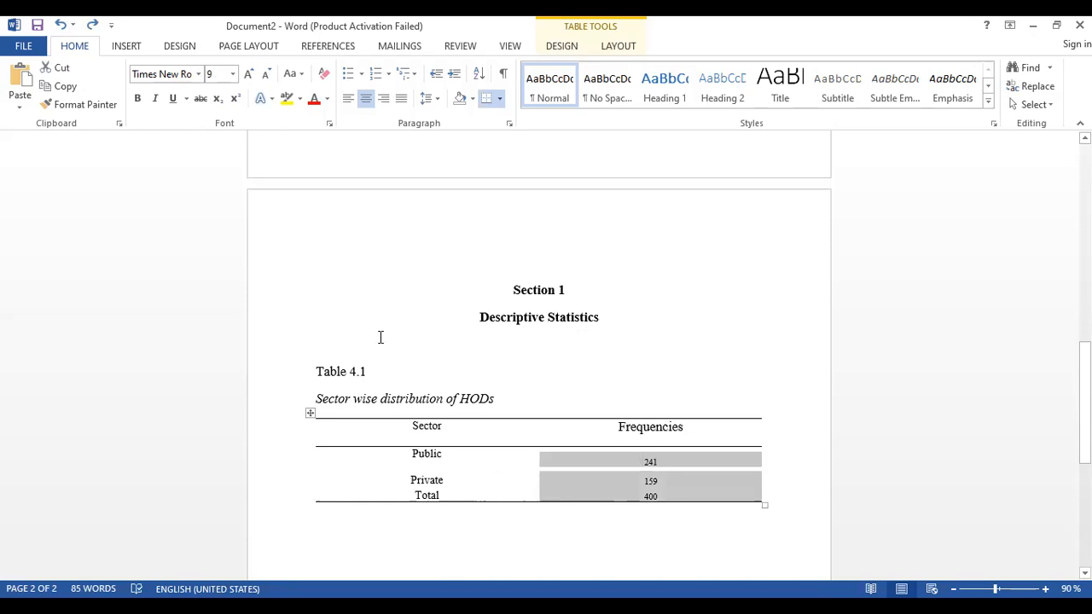
# Set the font size of the three selected frequency values to 12 pt
pyautogui.click(233, 75)
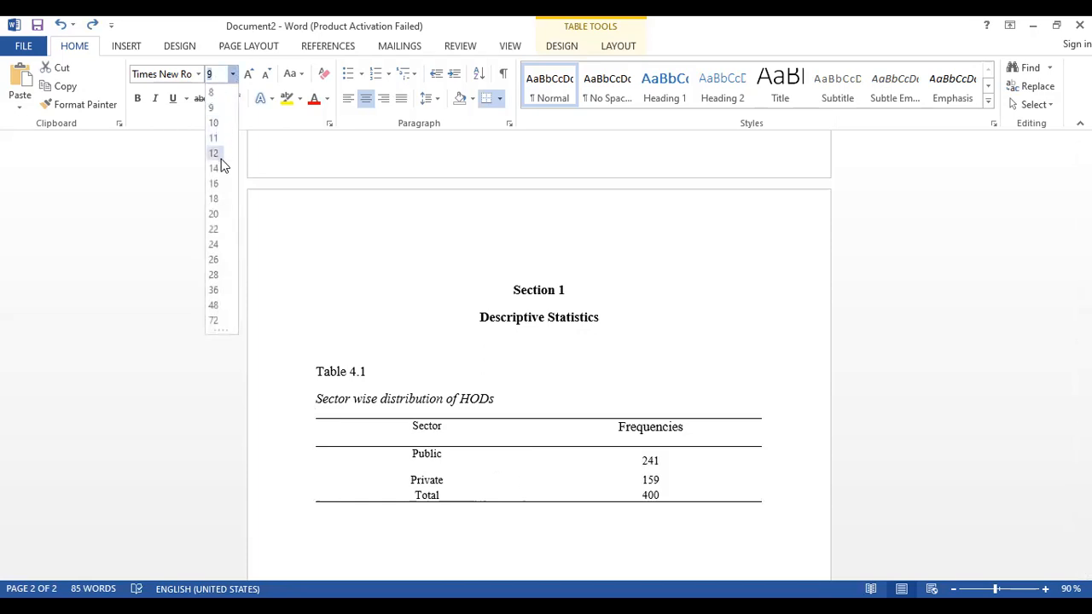
pyautogui.click(219, 156)
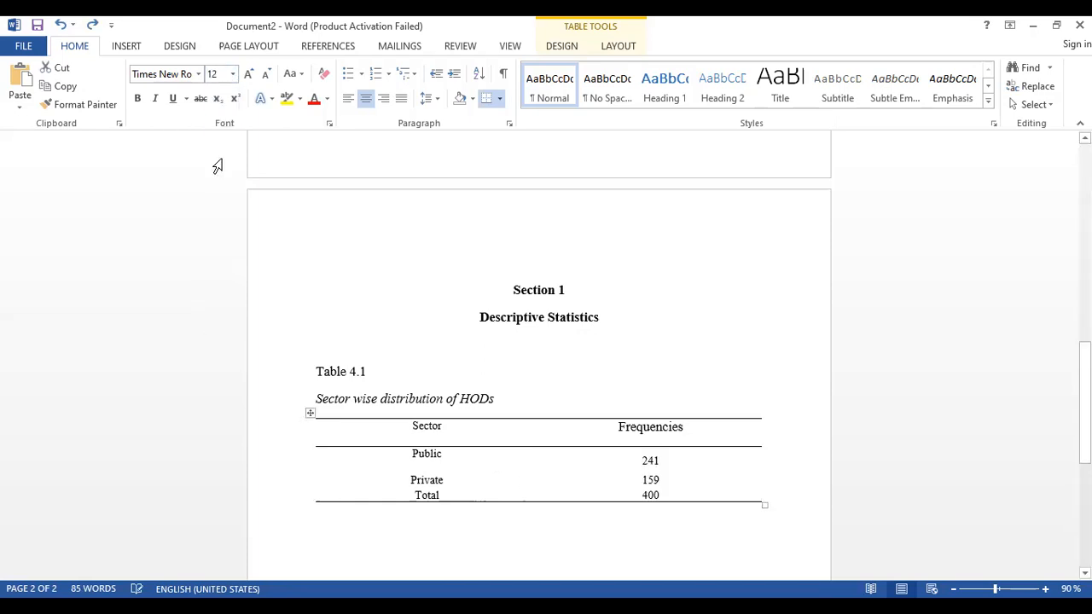
# Try justified alignment on all cells of Table 4.1 and switch it off again
pyautogui.hotkey('ctrl', 'a')
pyautogui.click(716, 503)
pyautogui.moveTo(717, 494); pyautogui.dragTo(344, 416)
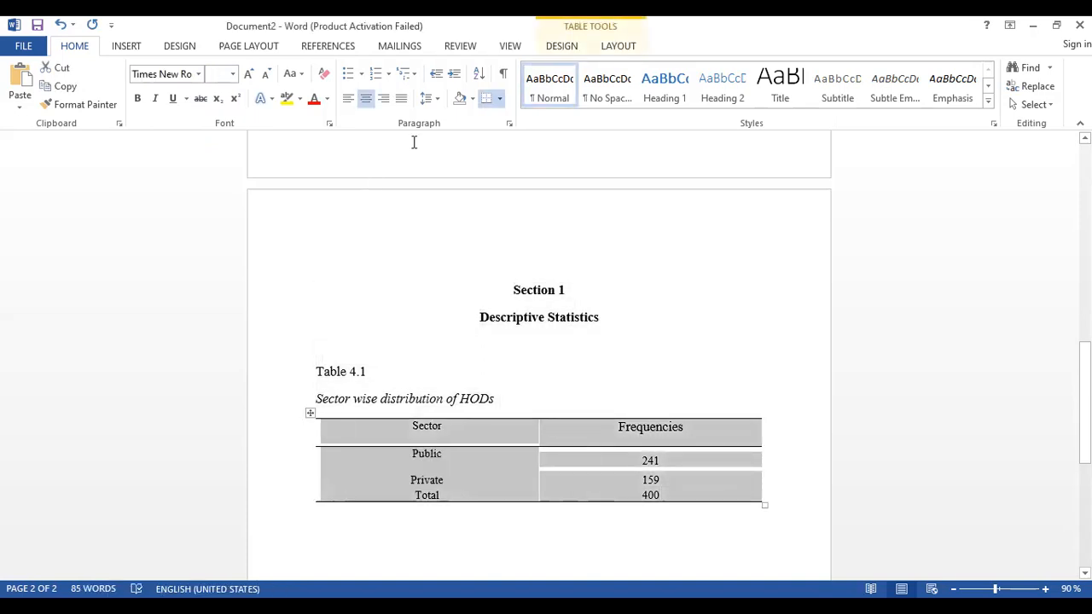
pyautogui.click(405, 98)
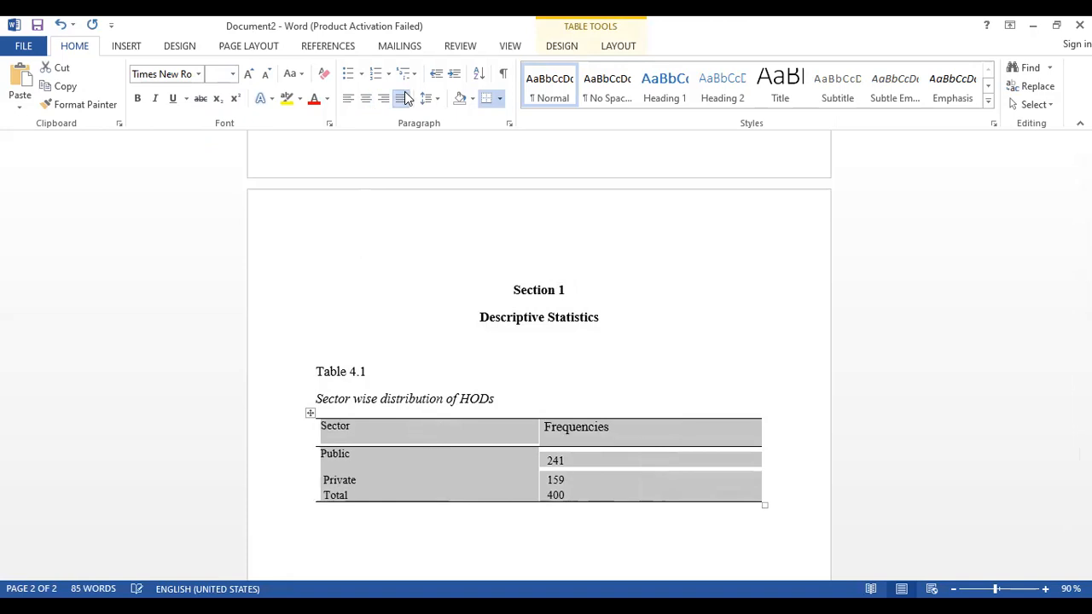
pyautogui.click(405, 98)
pyautogui.click(607, 452)
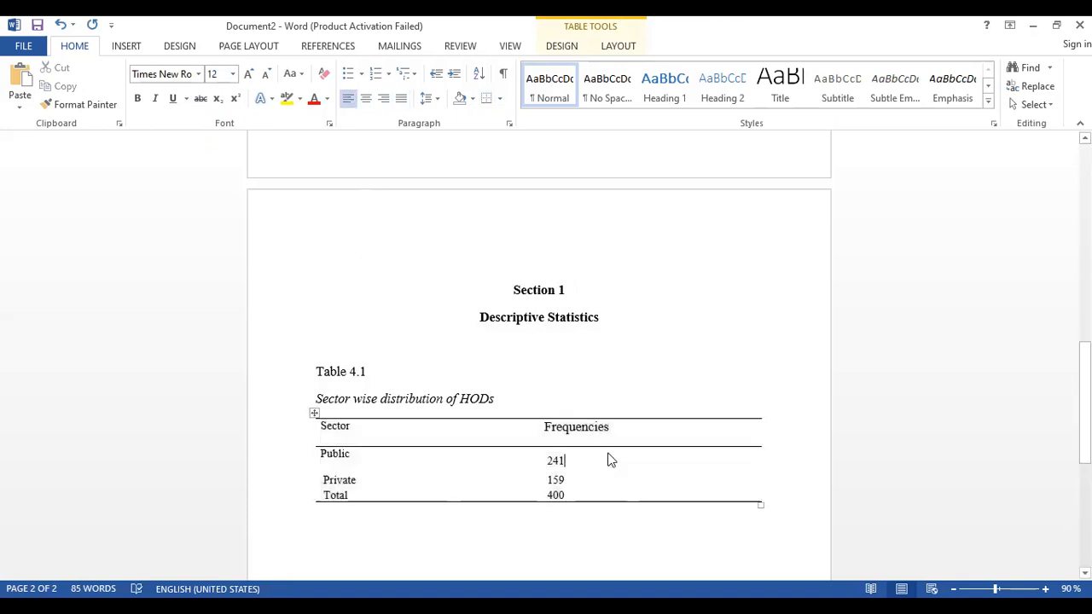
# Centre the three data rows of Table 4.1, and centre its header row with "Sector" and "Frequencies"
pyautogui.moveTo(679, 493); pyautogui.dragTo(307, 449)
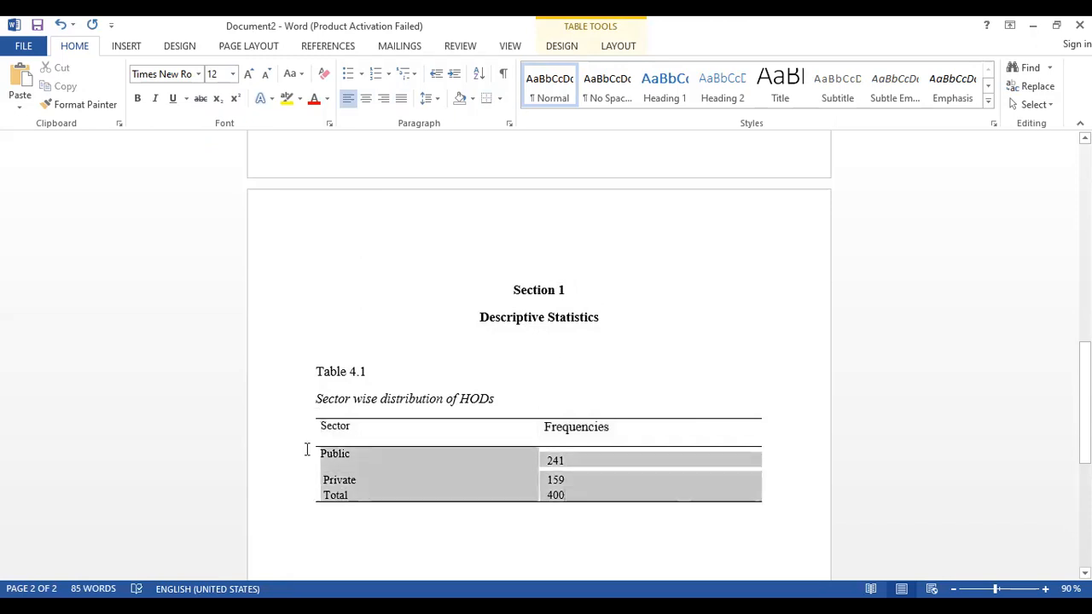
pyautogui.click(365, 98)
pyautogui.click(600, 560)
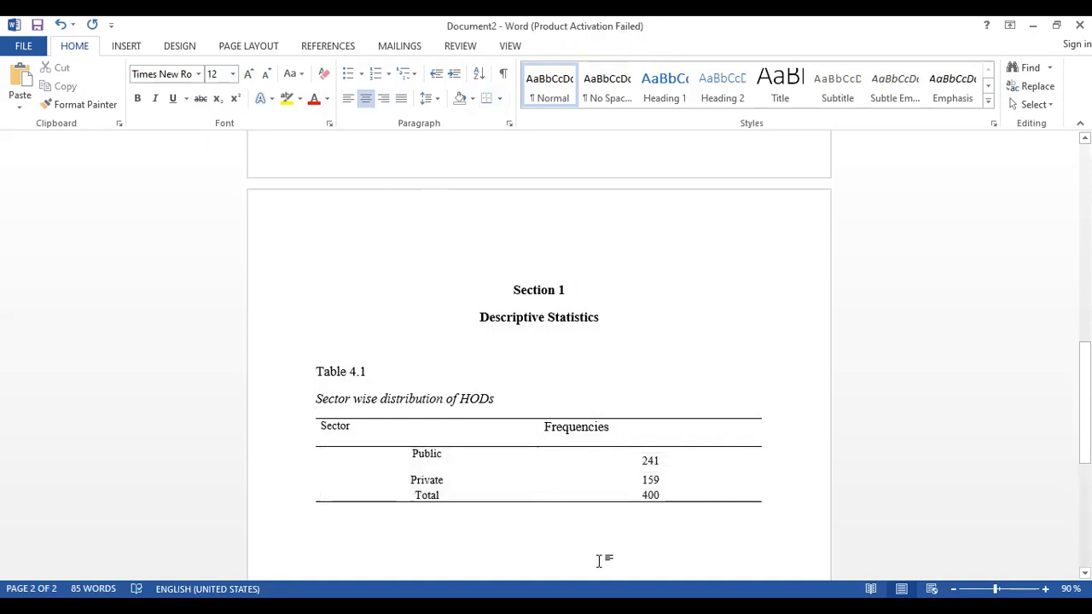
pyautogui.moveTo(501, 426); pyautogui.dragTo(269, 422)
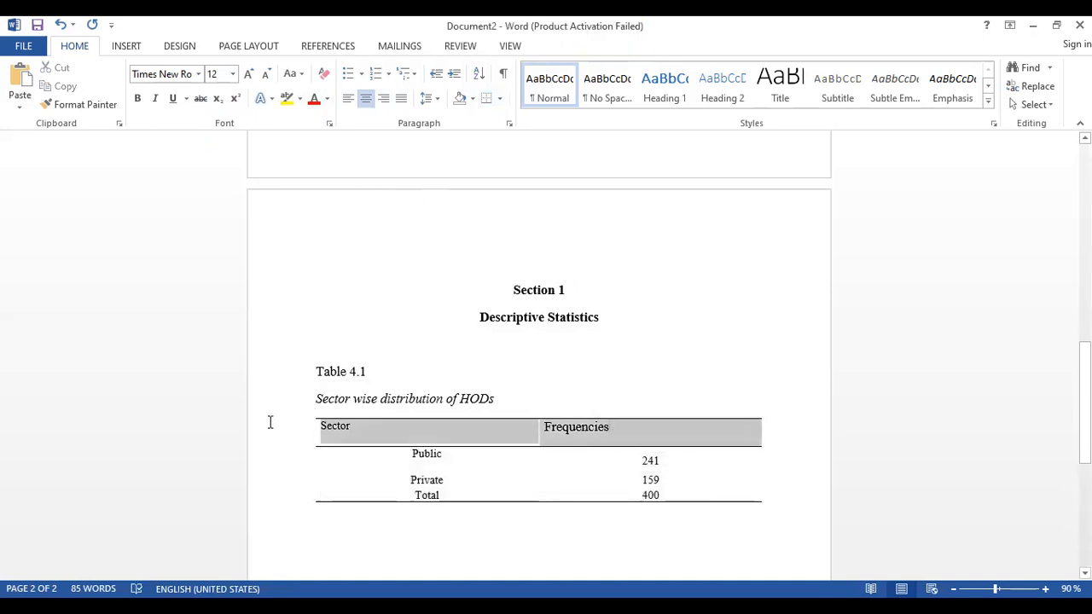
pyautogui.click(365, 103)
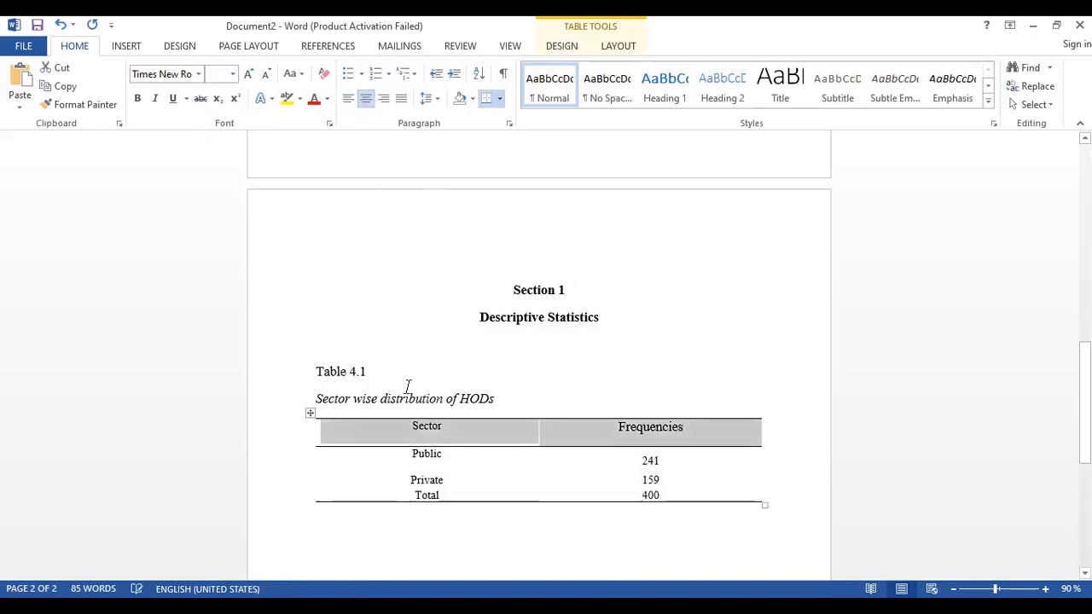
# Write the left-aligned sentence "Table 4.1 shows that sector wise distribution of the participants." directly below the table
pyautogui.click(416, 531)
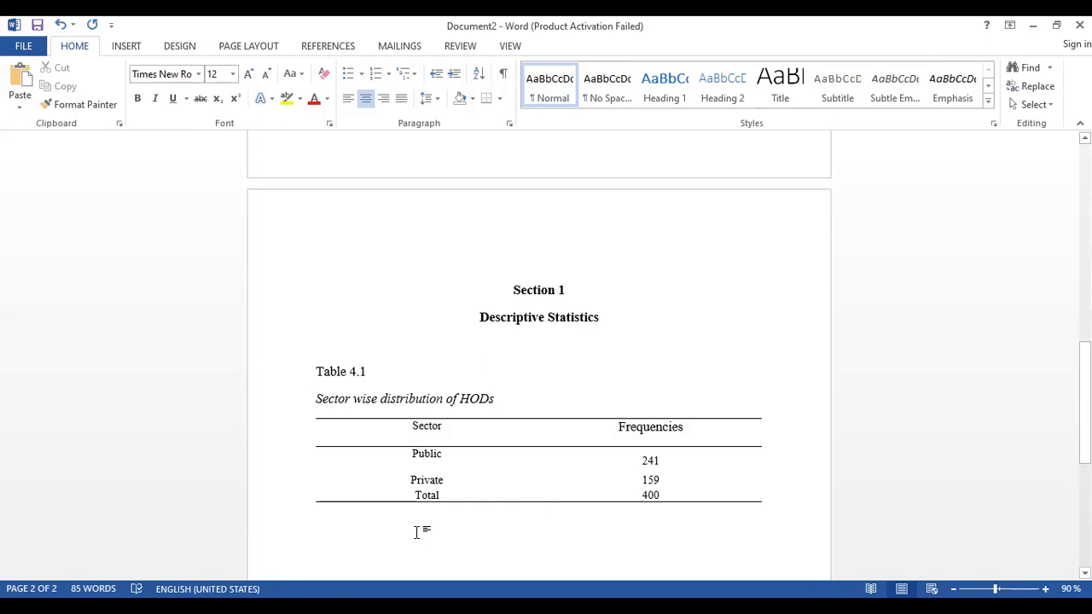
pyautogui.hotkey('ctrl', 'l')
pyautogui.write('T')
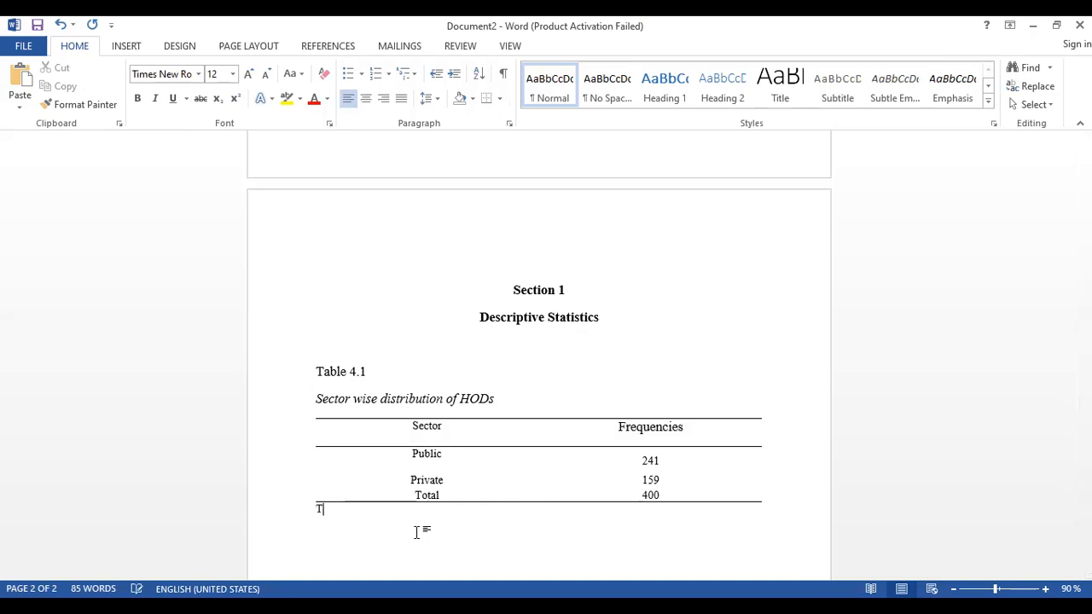
pyautogui.write('able 4.1 shows th')
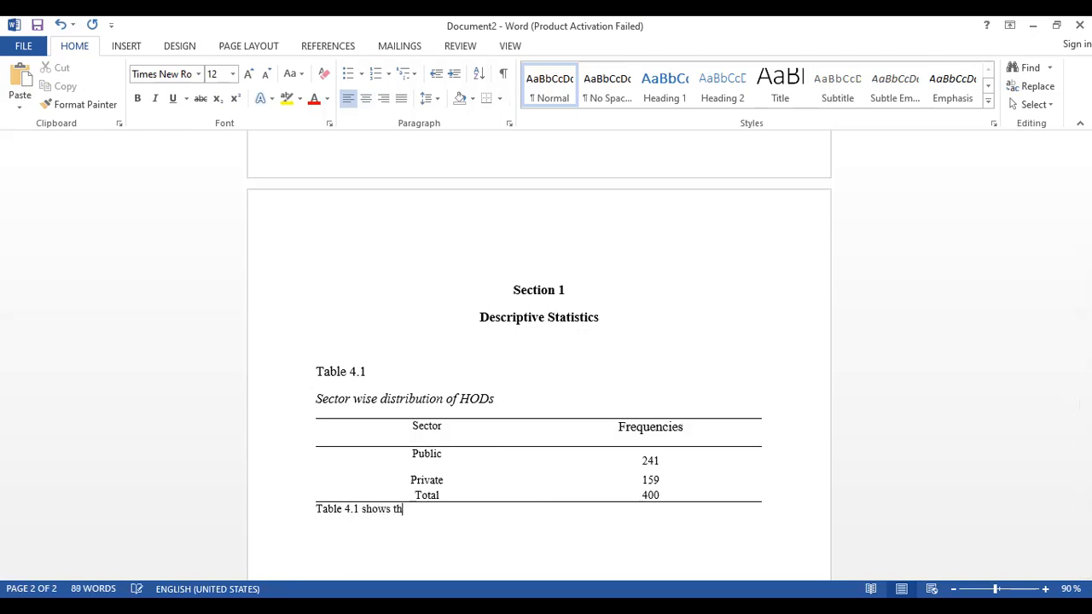
pyautogui.write('at sector wise distrib')
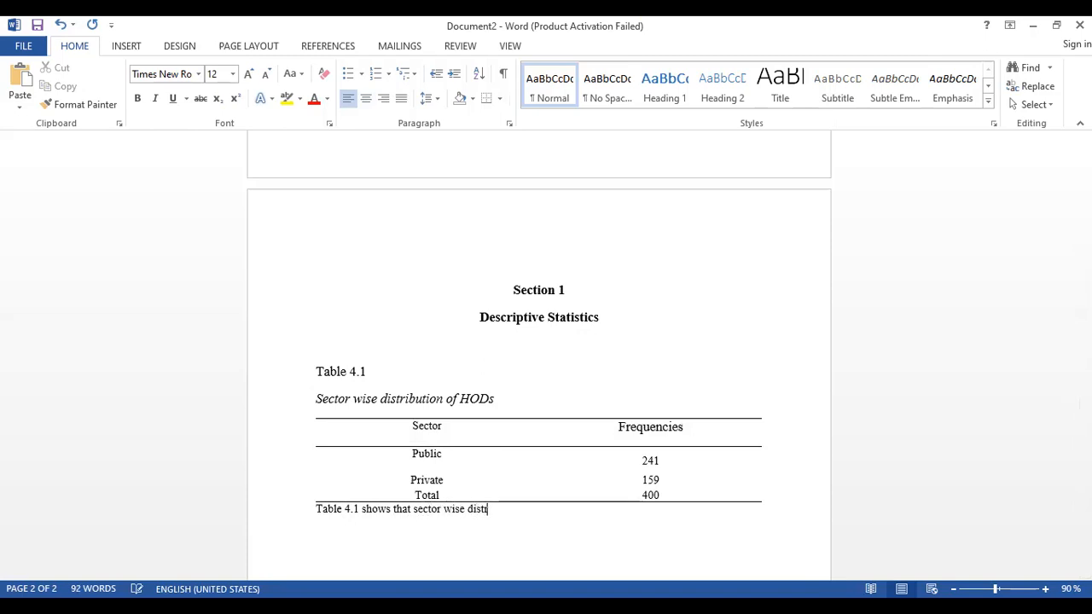
pyautogui.write('ution of the participants.')
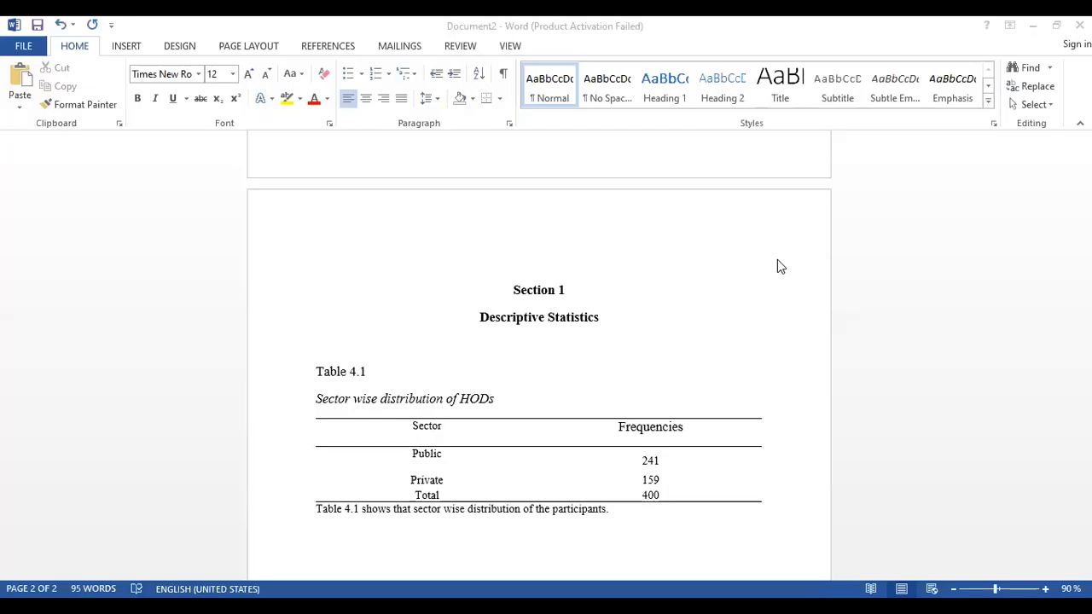
# Continue the paragraph below Table 4.1 with "There were two hundered forty one", correcting the misspelled "fourty" to "forty"
pyautogui.click(643, 514)
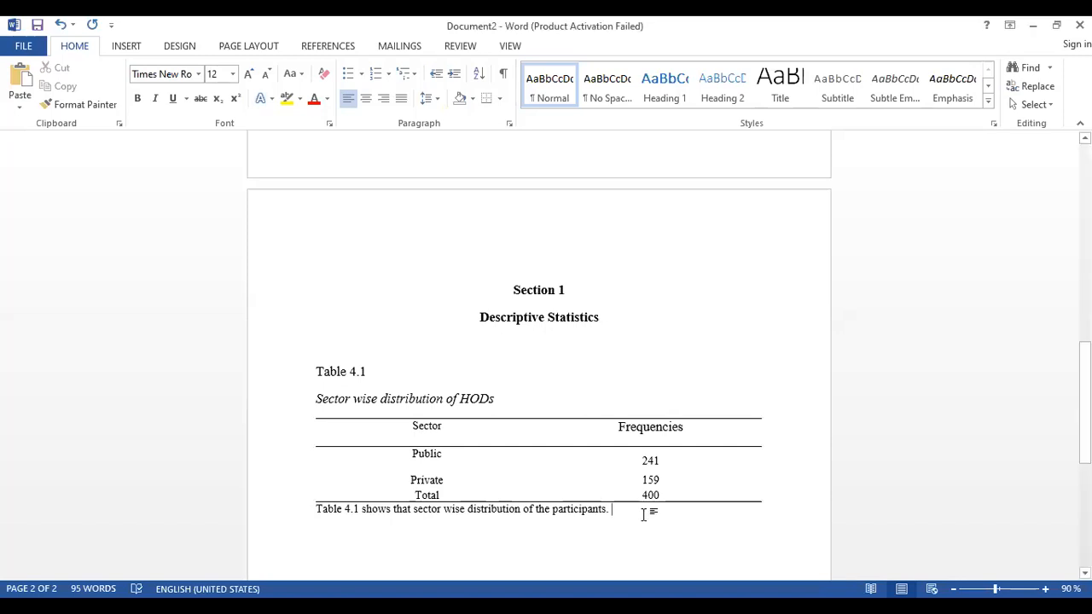
pyautogui.write('There')
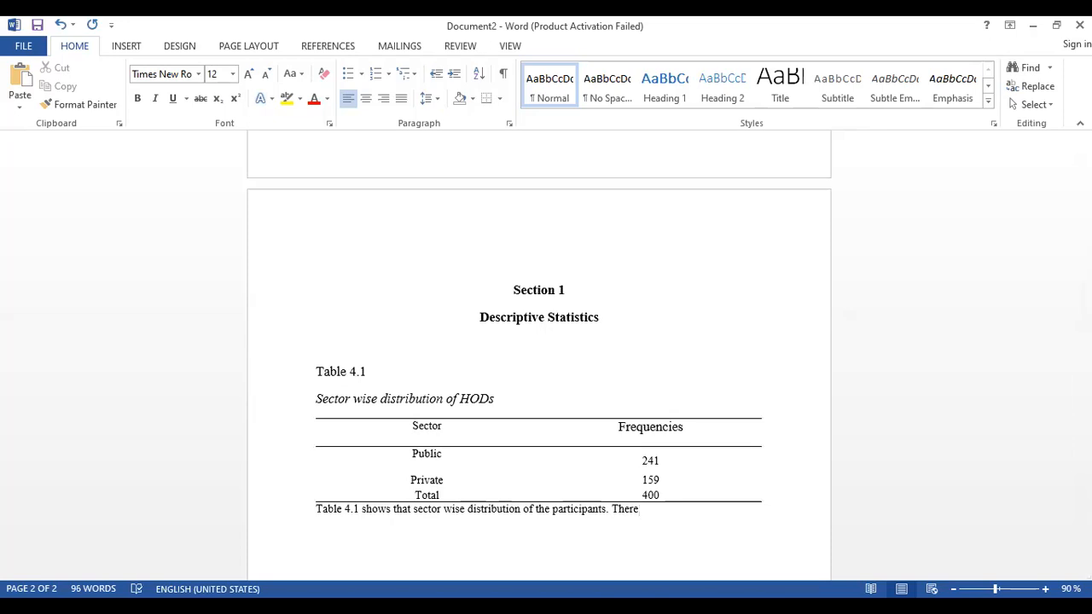
pyautogui.write(' were two fourty one')
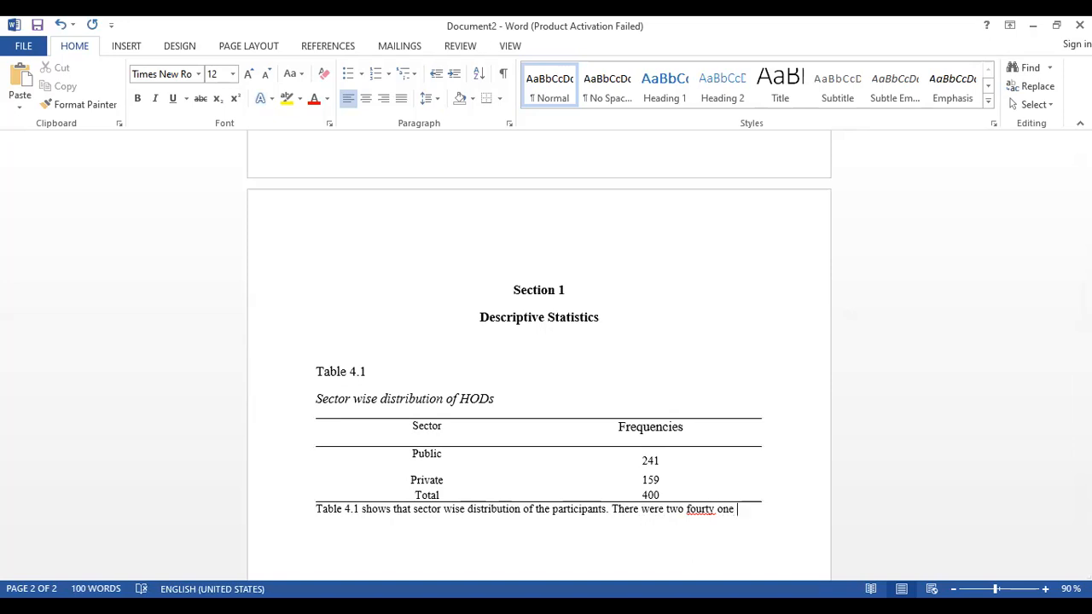
pyautogui.rightClick(711, 512)
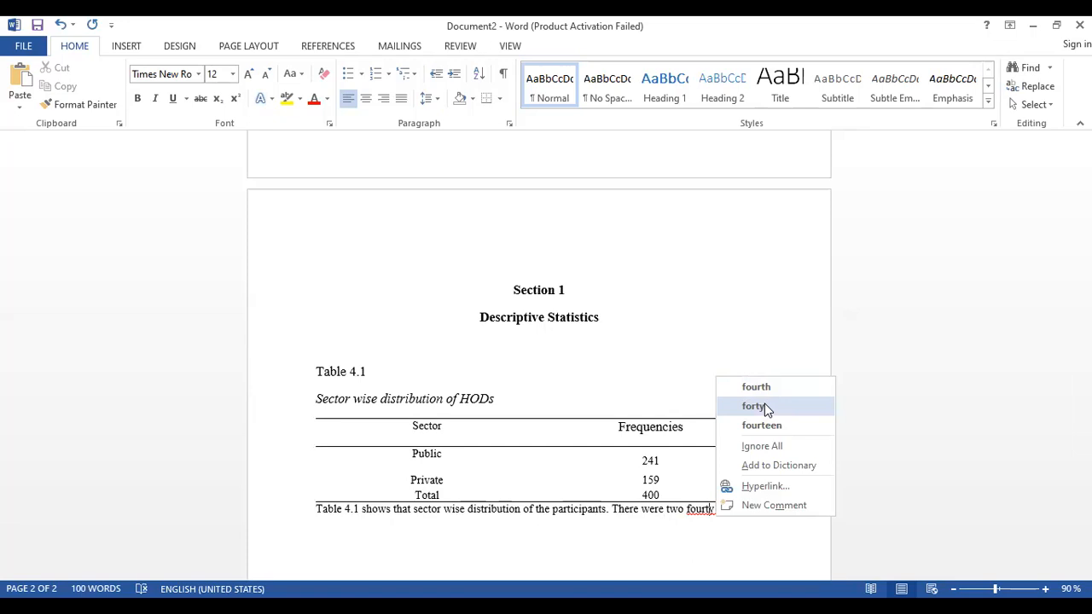
pyautogui.click(765, 407)
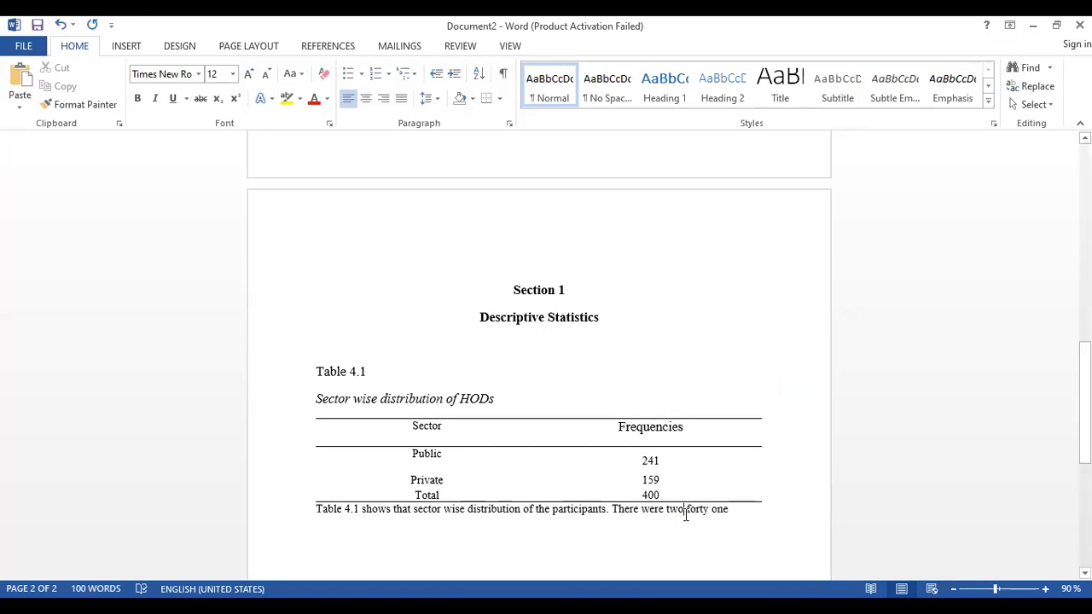
pyautogui.write('hunder')
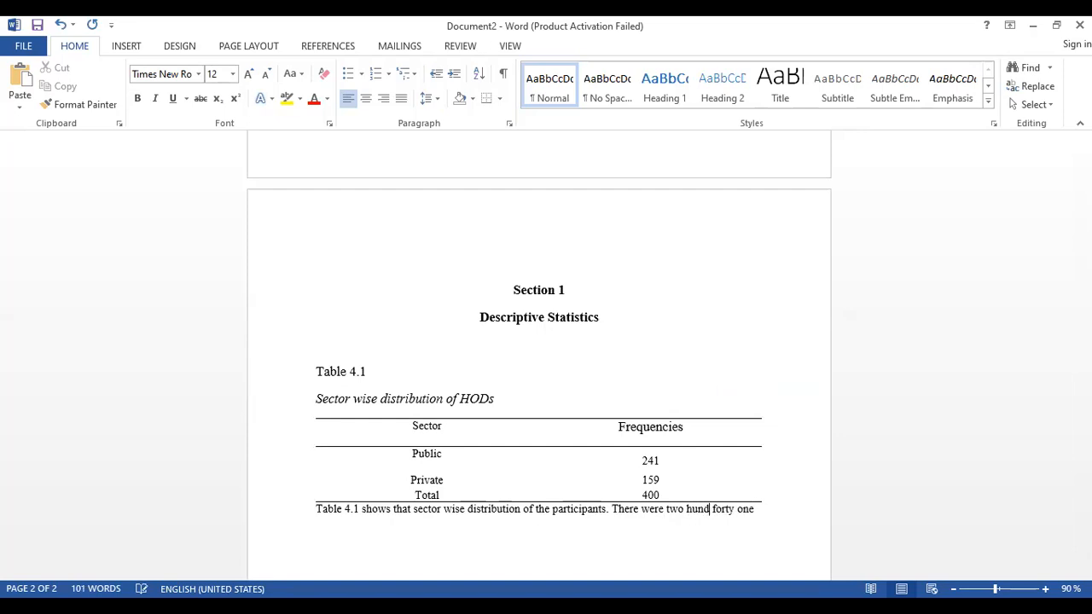
pyautogui.write('ed')
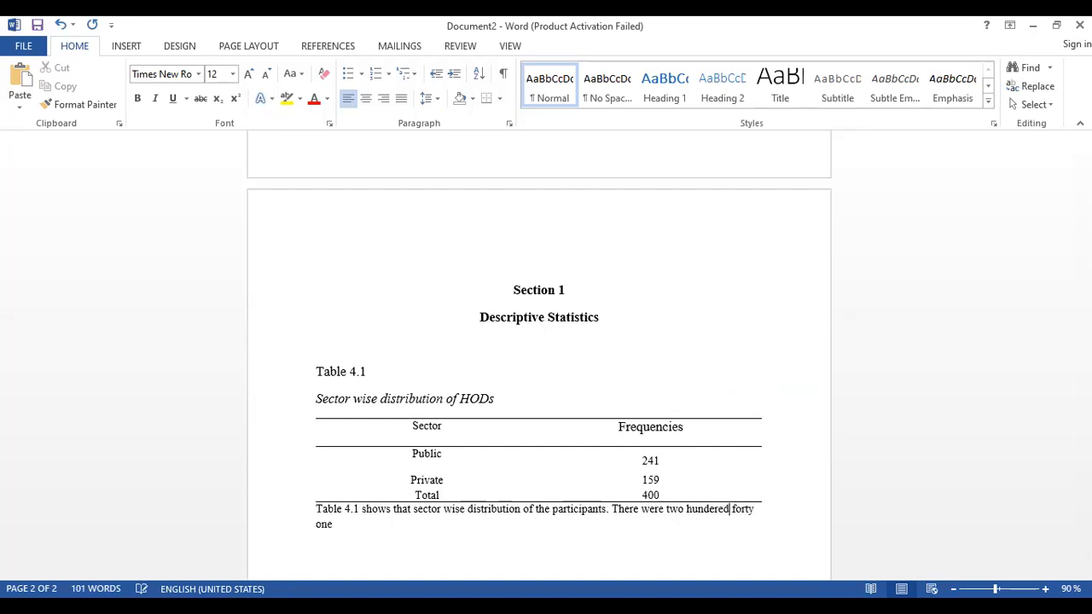
# Complete the sentence with "participants from public sector and one hundered and fifty nine participants from private sector."
pyautogui.click(382, 534)
pyautogui.write('pa')
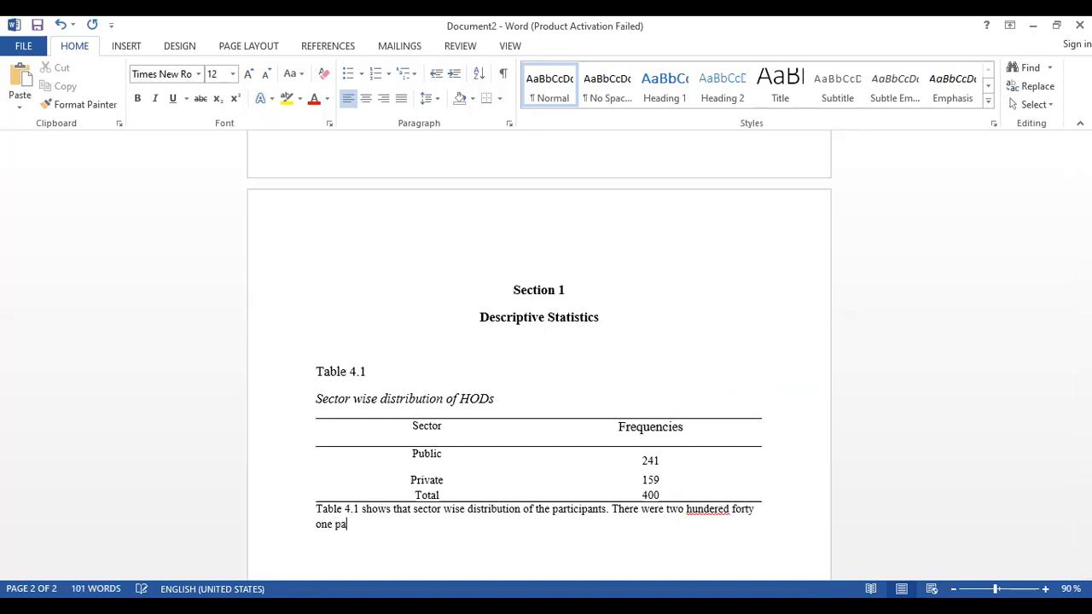
pyautogui.write('rticipants f')
pyautogui.write('rom p')
pyautogui.press('BackSpace')
pyautogui.write('om public ')
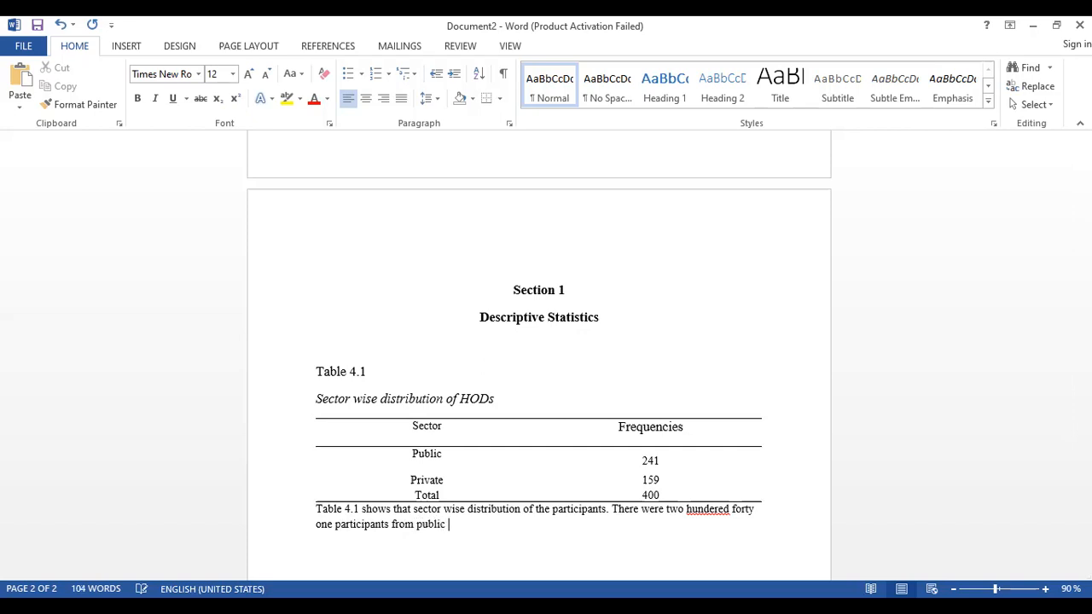
pyautogui.write('sector and one hundered')
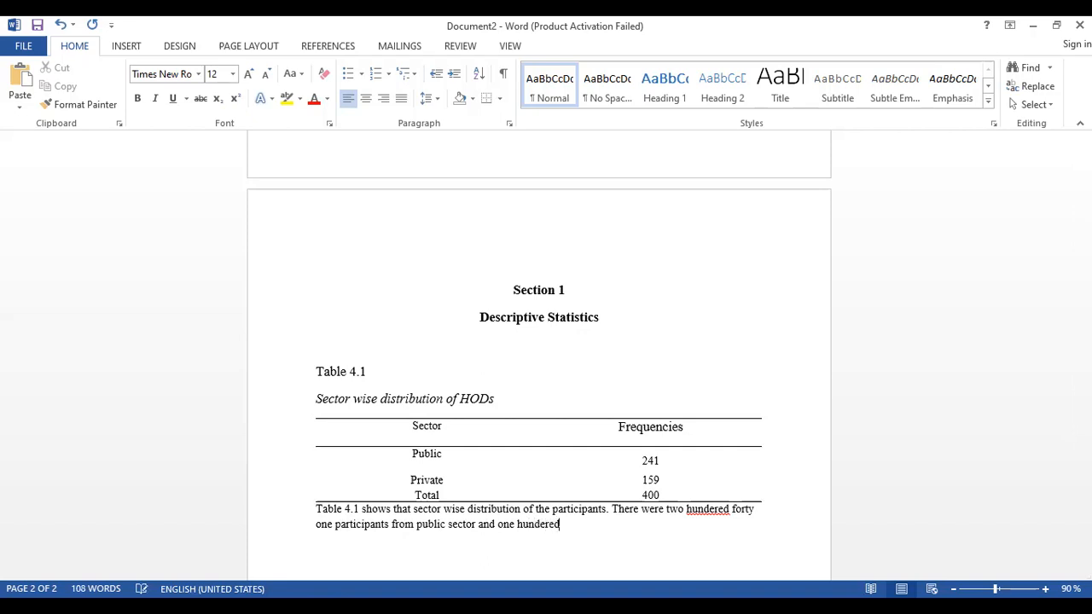
pyautogui.write(' and fifty n')
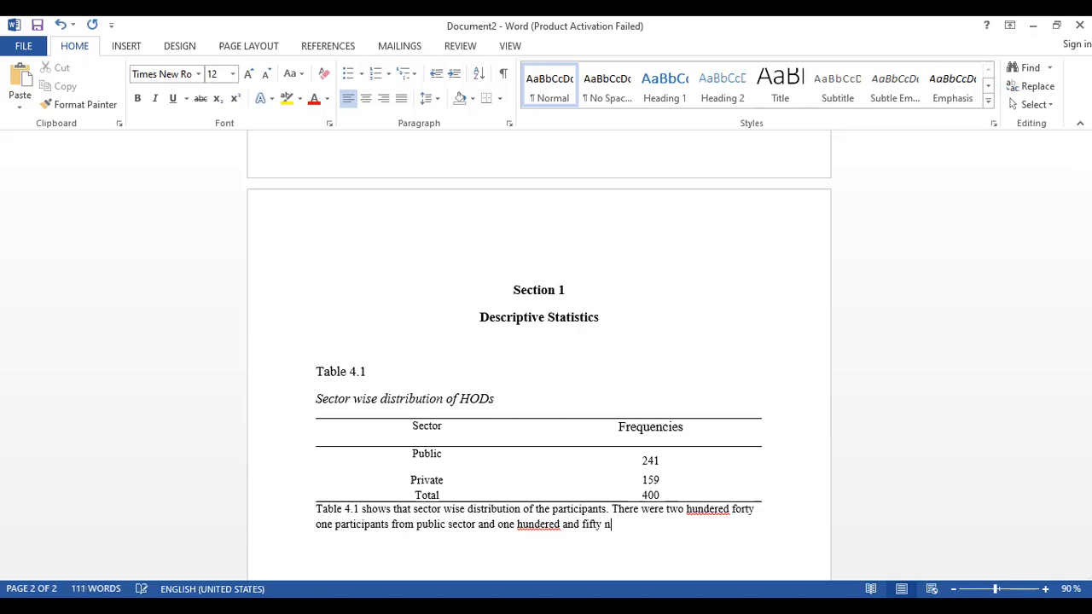
pyautogui.write('ine partici')
pyautogui.write('pants from p')
pyautogui.write('r')
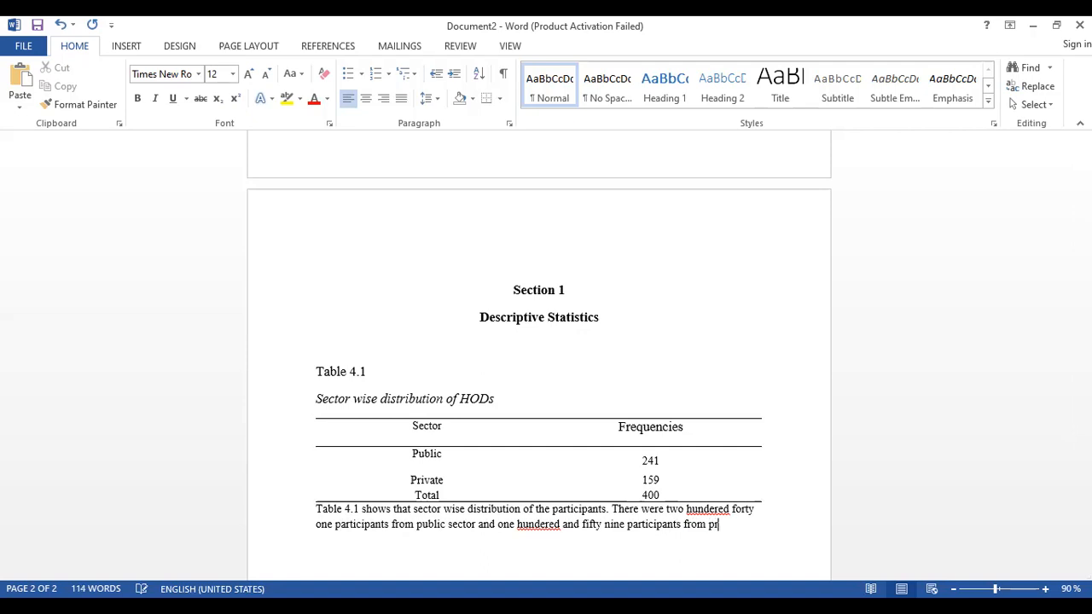
pyautogui.write('ivate sector.')
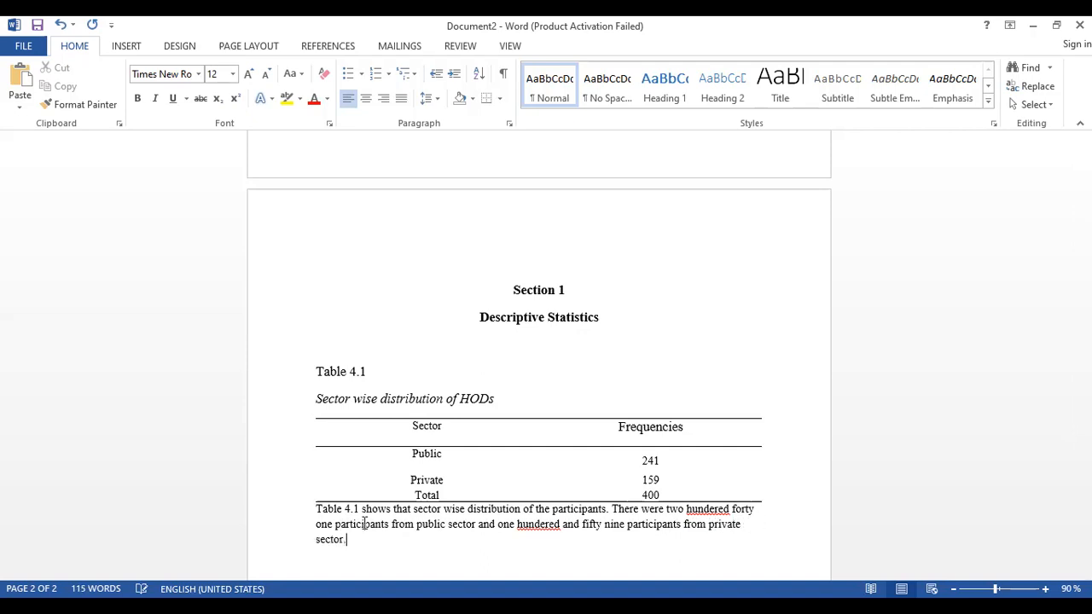
# Correct both misspelled occurrences of "hundered" to "hundred" in the paragraph below Table 4.1
pyautogui.rightClick(544, 527)
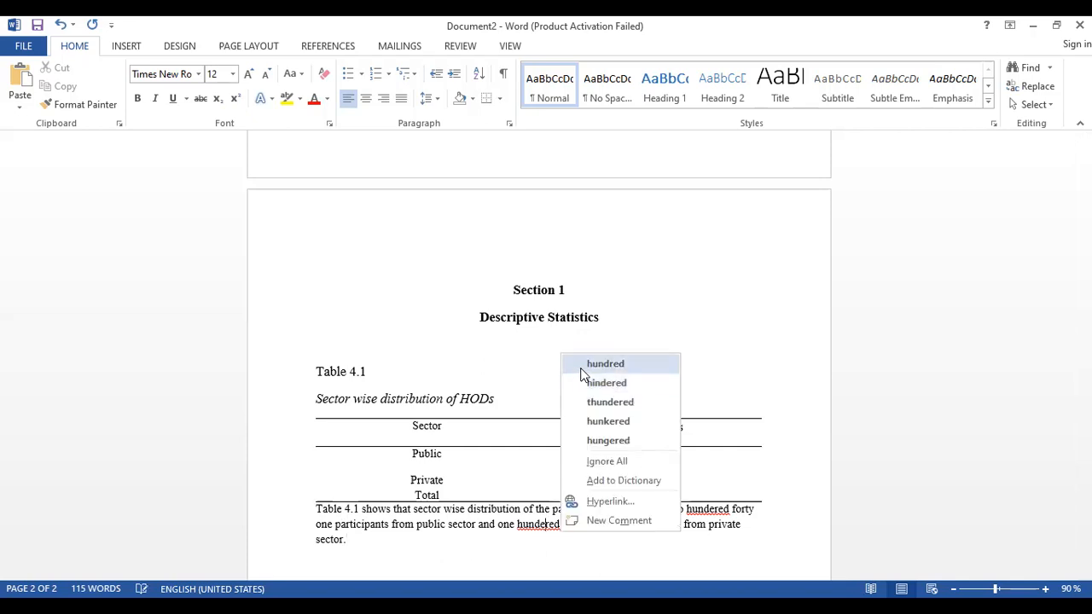
pyautogui.click(581, 367)
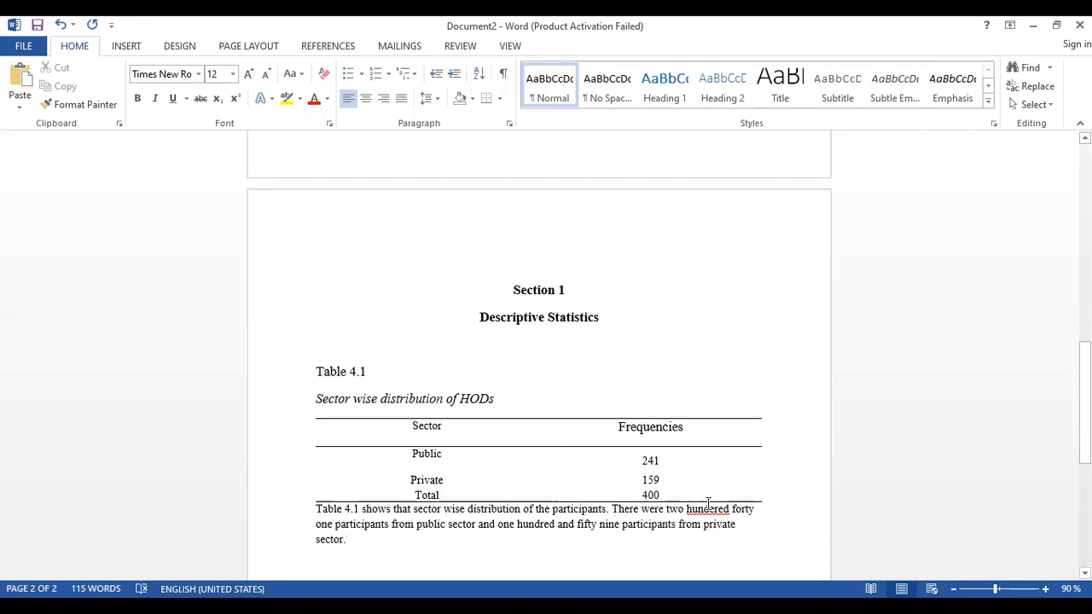
pyautogui.rightClick(710, 509)
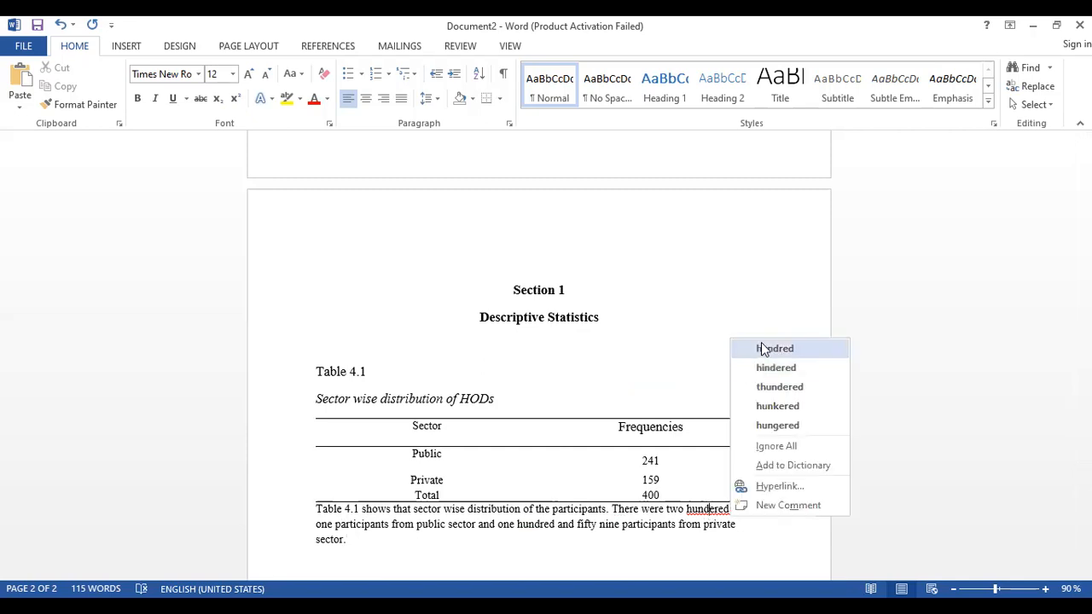
pyautogui.click(764, 349)
# Add the label "Table 4.2" on its own line below the paragraph, followed by an empty line
pyautogui.press('Return')
pyautogui.write('Ta')
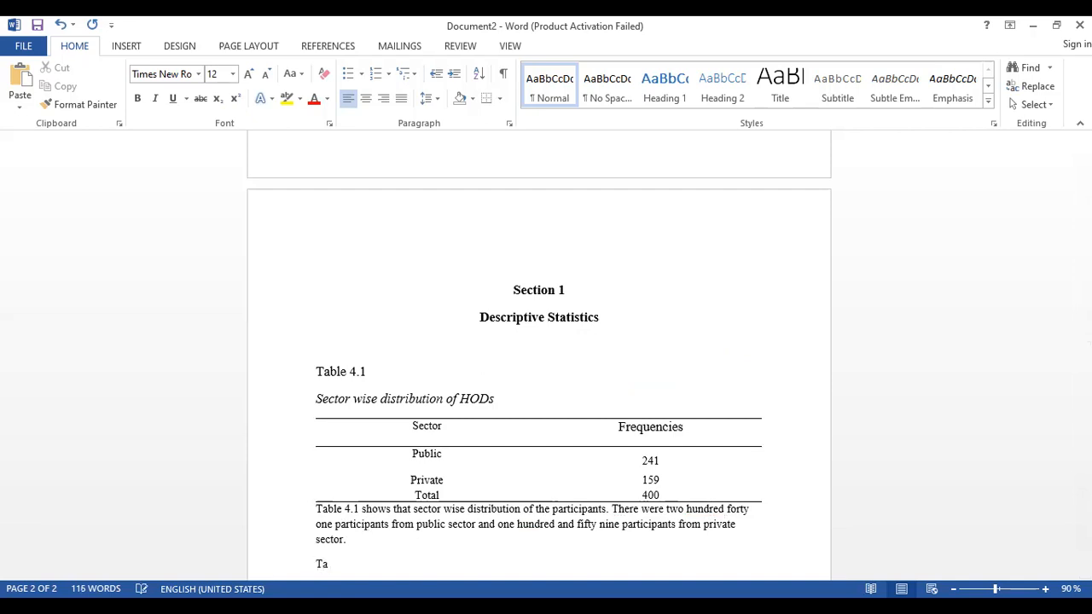
pyautogui.write('blr')
pyautogui.write(' 4')
pyautogui.write('.1')
pyautogui.press('Return')
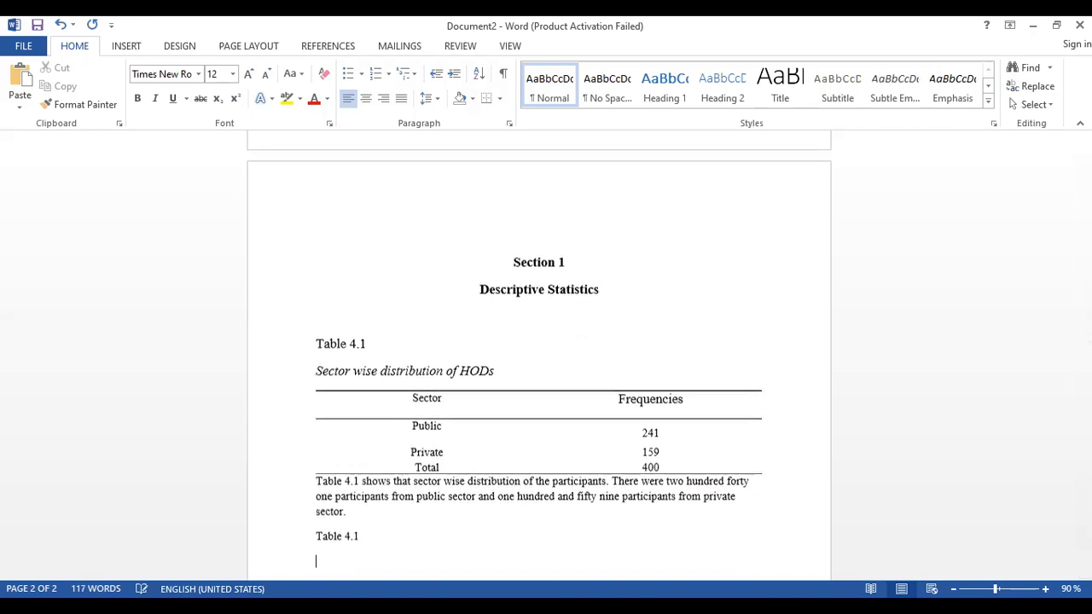
pyautogui.press('BackSpace')
pyautogui.write('2')
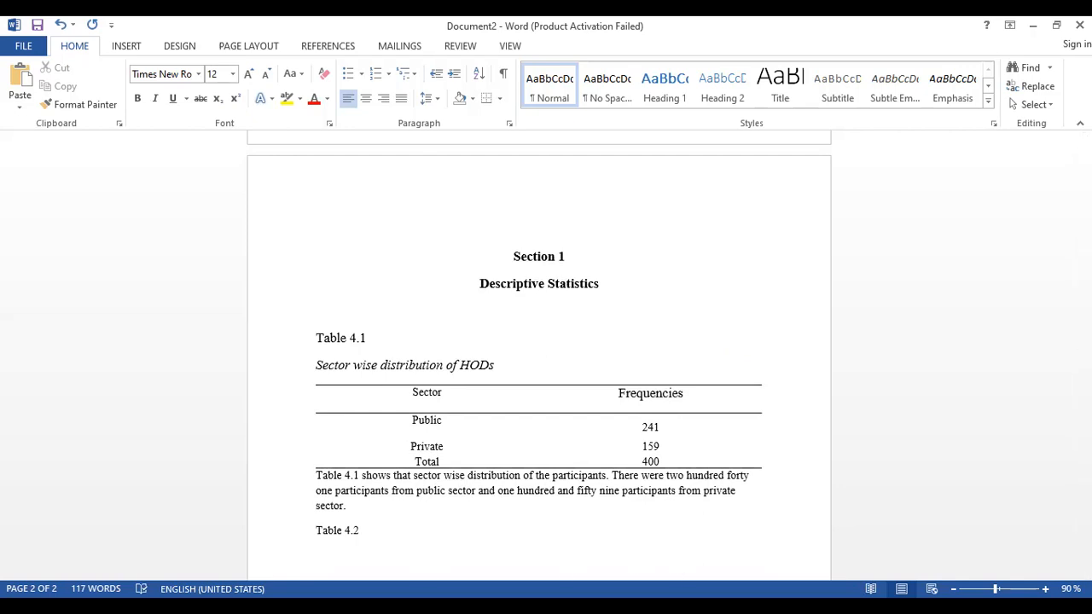
# Check the SECTOR FREQUENCIES document, and create the caption "Gender wise distribution of HODs" under Table 4.2 by reusing Table 4.1's caption text
pyautogui.hotkey('alt', 'Tab')
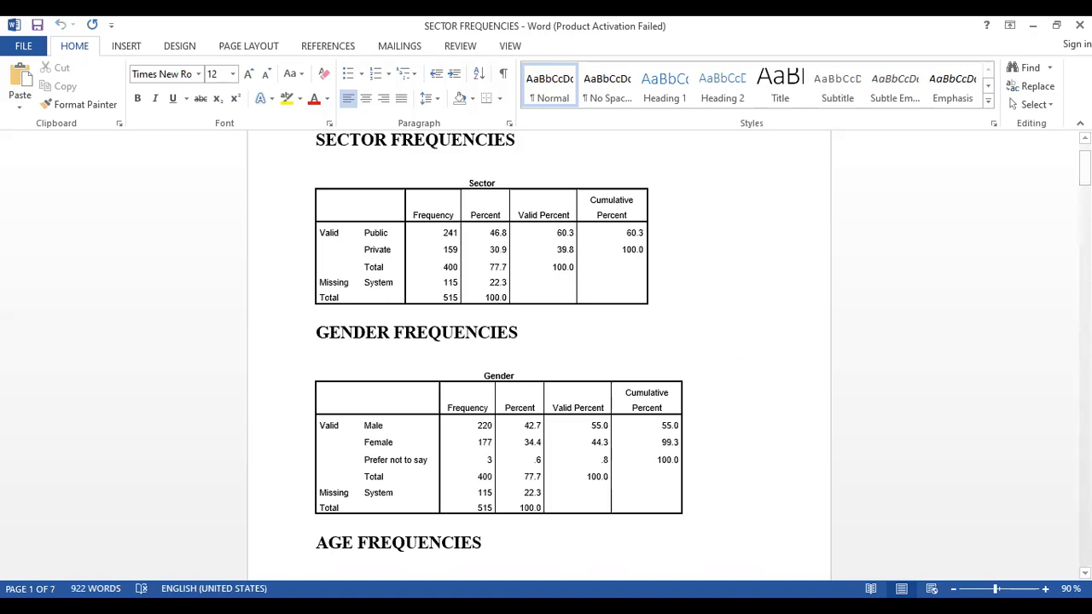
pyautogui.hotkey('alt', 'Tab')
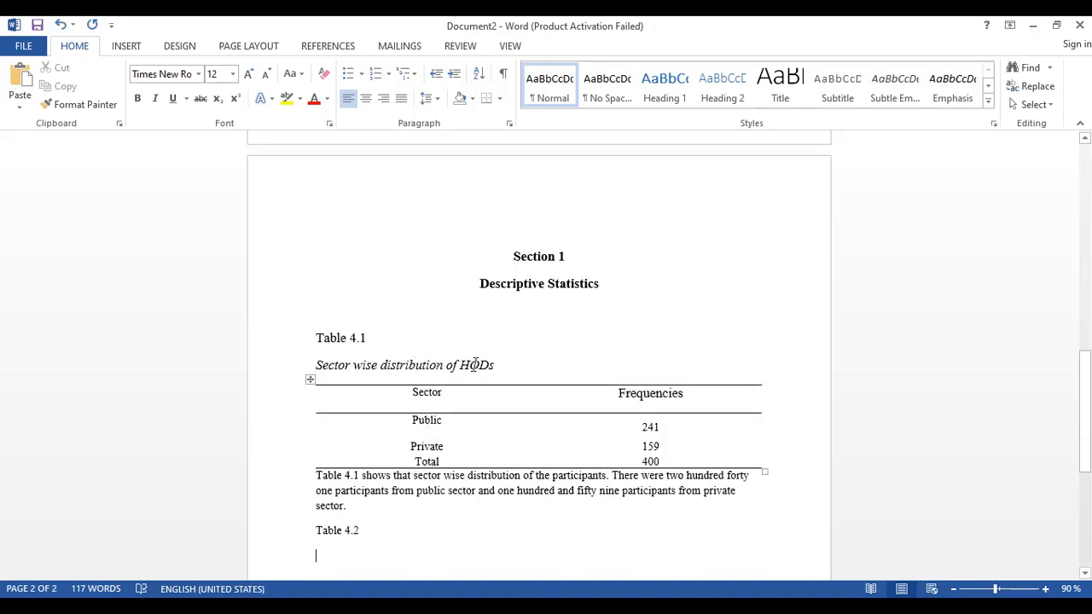
pyautogui.moveTo(496, 364); pyautogui.dragTo(352, 365)
pyautogui.hotkey('ctrl', 'c')
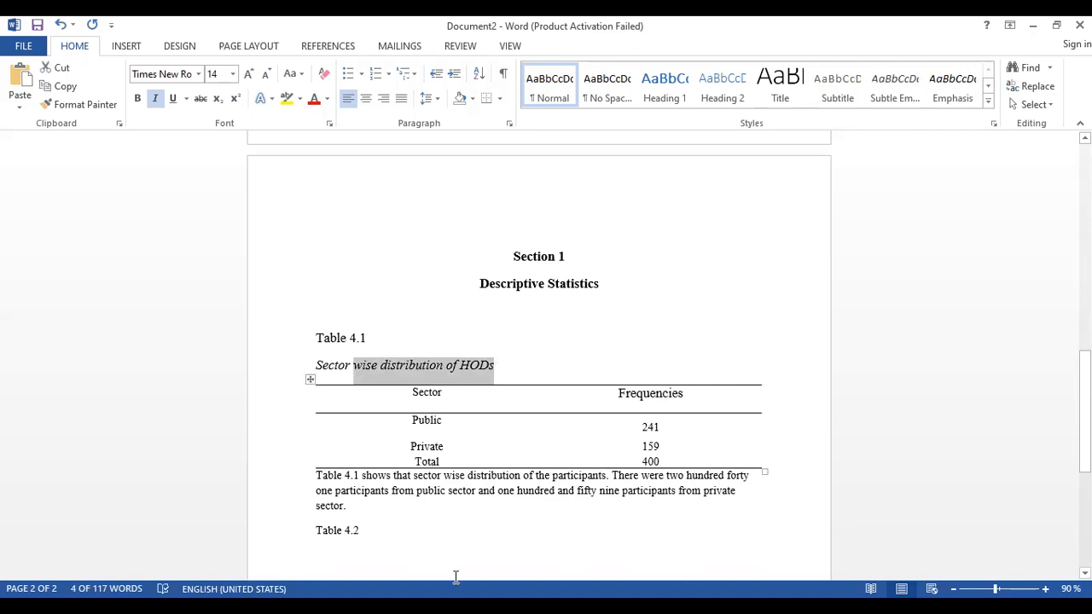
pyautogui.click(380, 559)
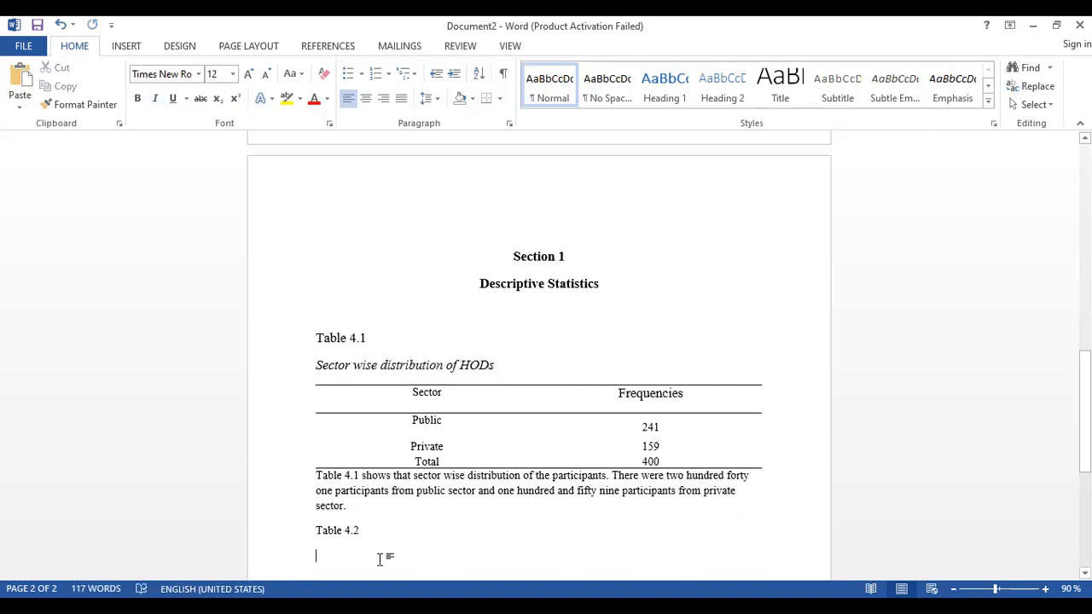
pyautogui.hotkey('ctrl', 'v')
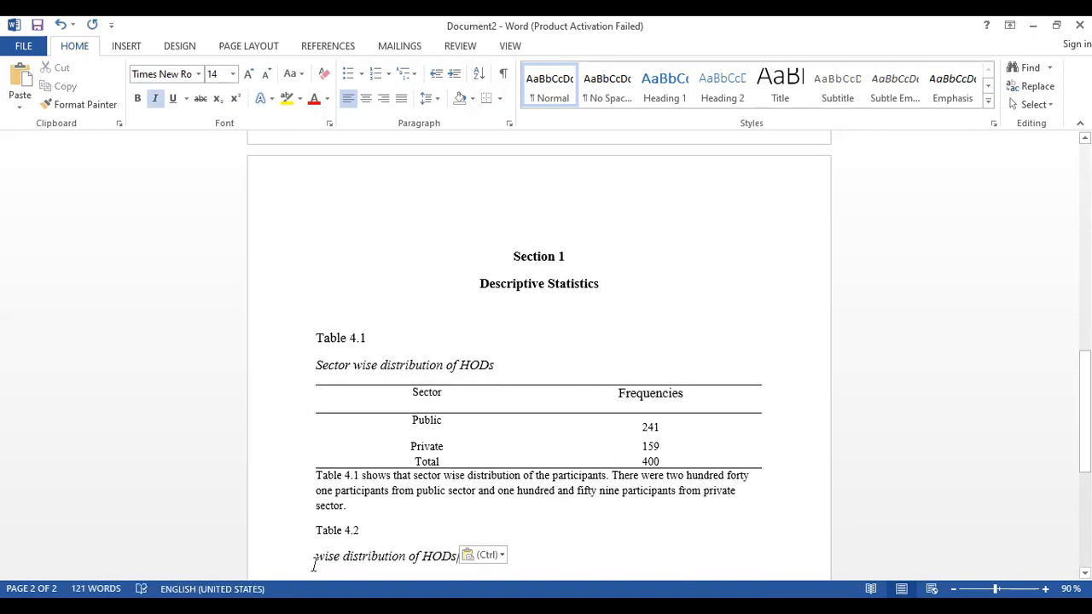
pyautogui.click(315, 556)
pyautogui.write('Gen')
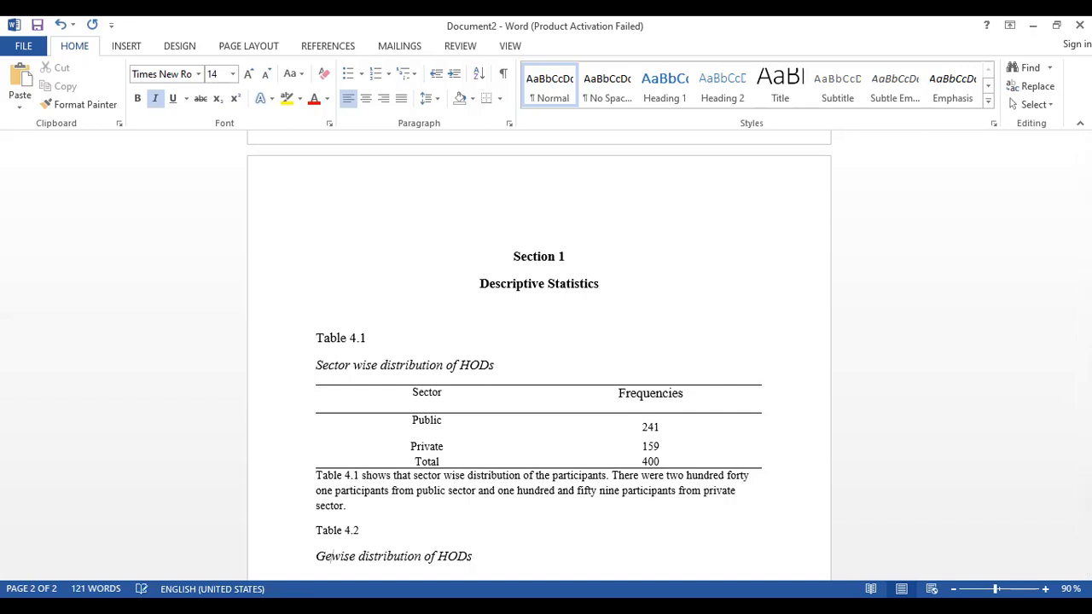
pyautogui.write('der')
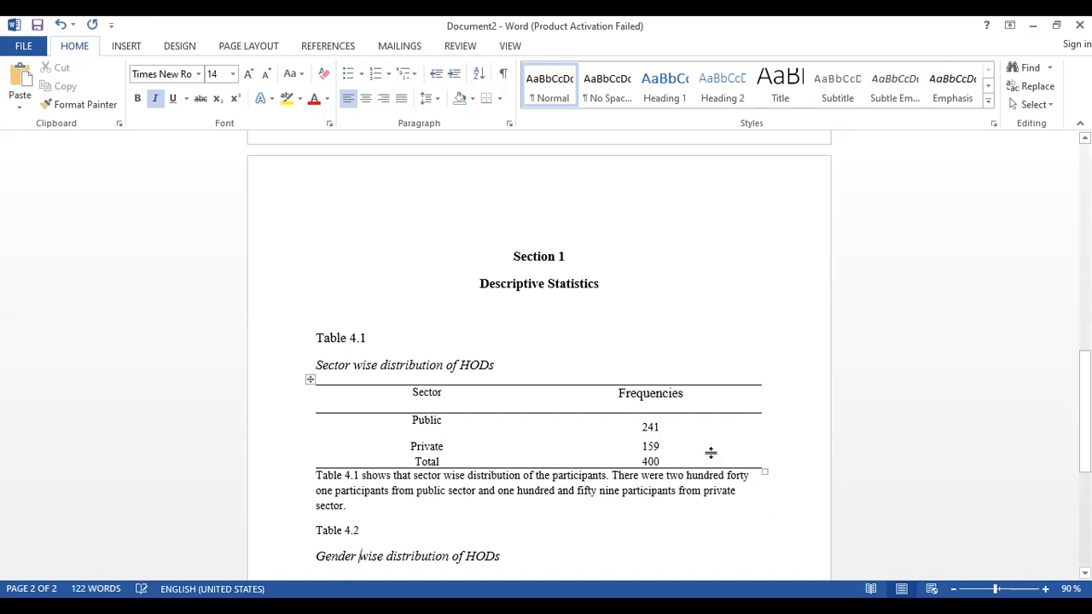
# Copy the sector table below the Table 4.2 caption and change the copy's first column header to "Gender"
pyautogui.moveTo(336, 392); pyautogui.dragTo(673, 465)
pyautogui.hotkey('ctrl', 'c')
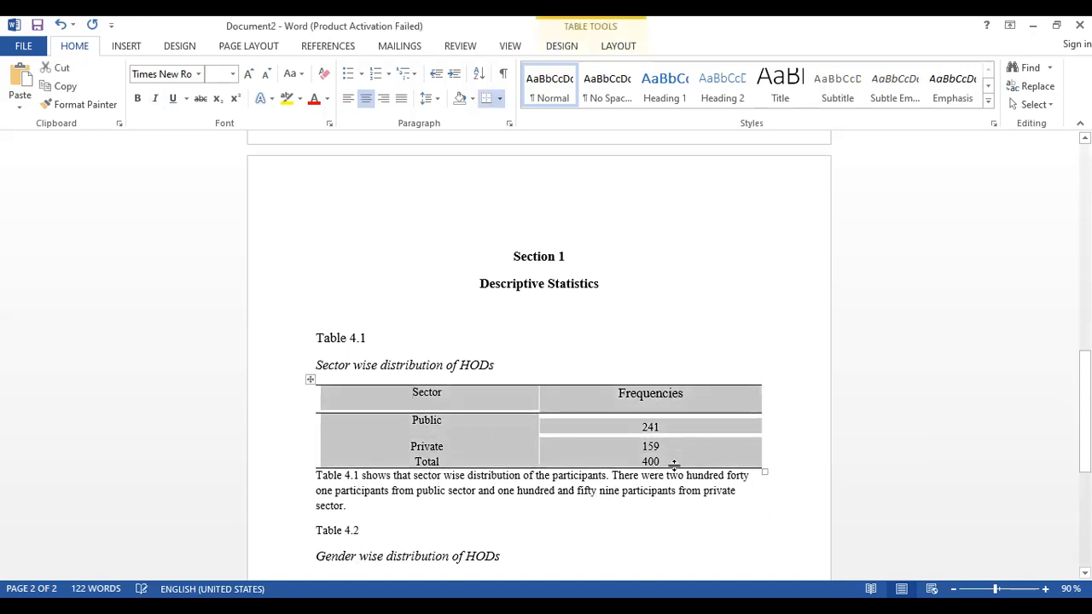
pyautogui.click(516, 561)
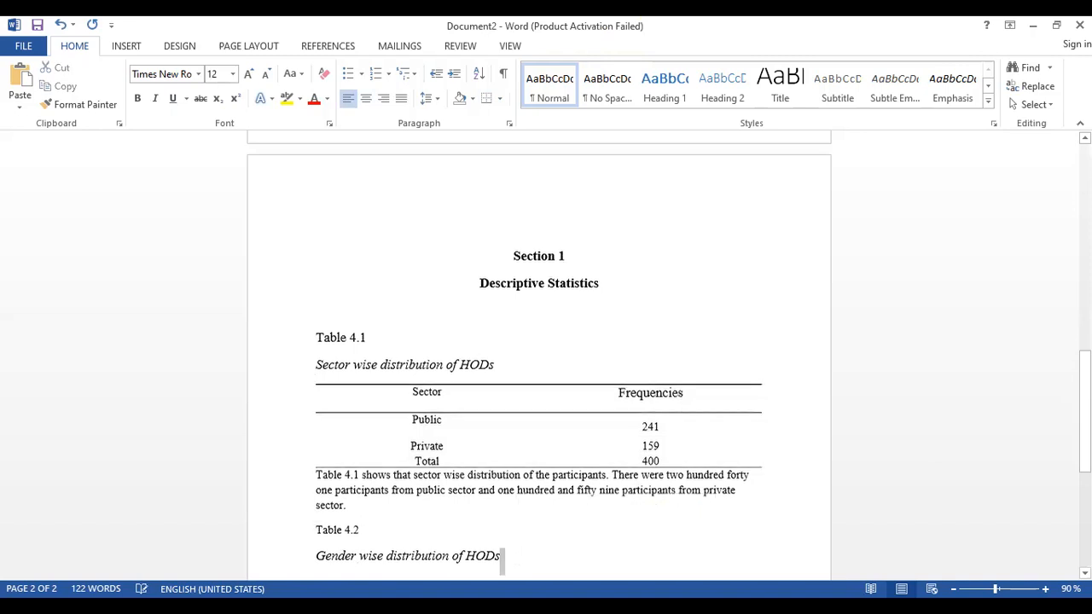
pyautogui.press('Return')
pyautogui.hotkey('ctrl', 'v')
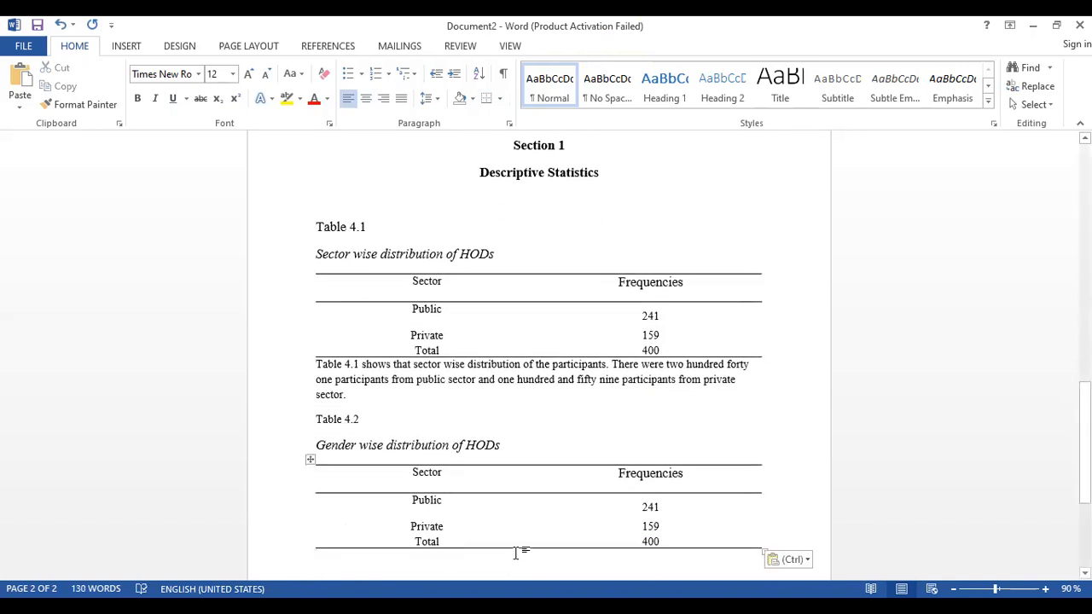
pyautogui.moveTo(445, 482); pyautogui.dragTo(404, 476)
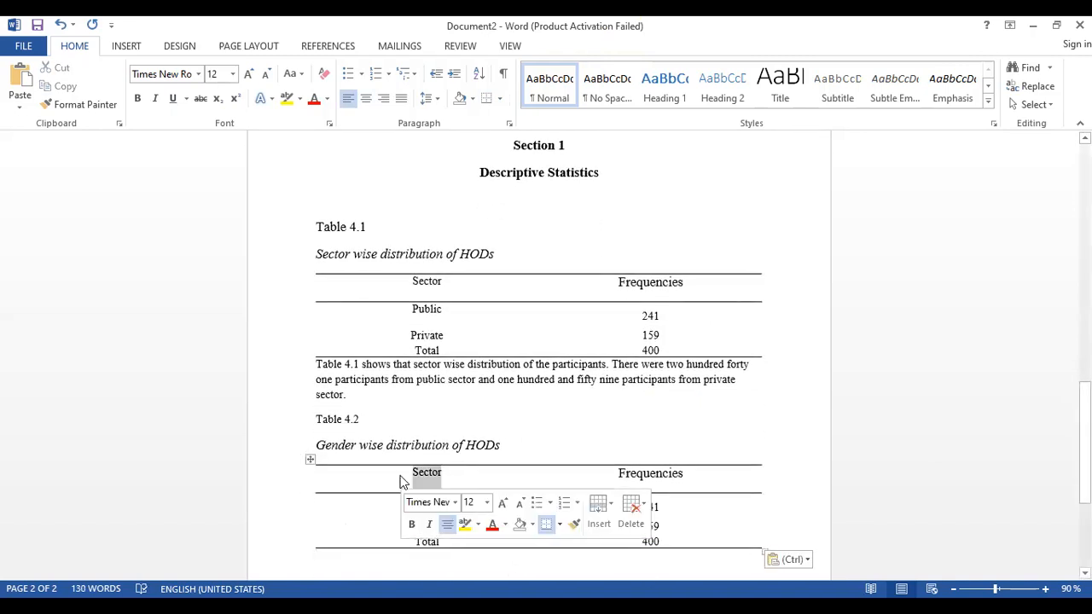
pyautogui.write('Gender')
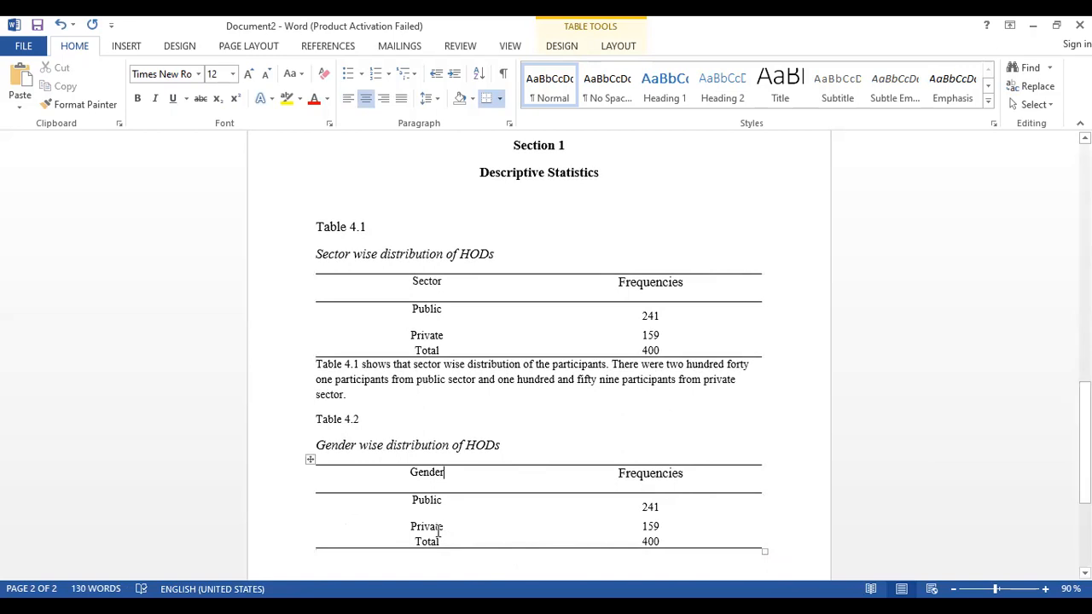
# Clear the copied sector labels and frequency values from the three data rows of Table 4.2
pyautogui.moveTo(441, 527); pyautogui.dragTo(410, 529)
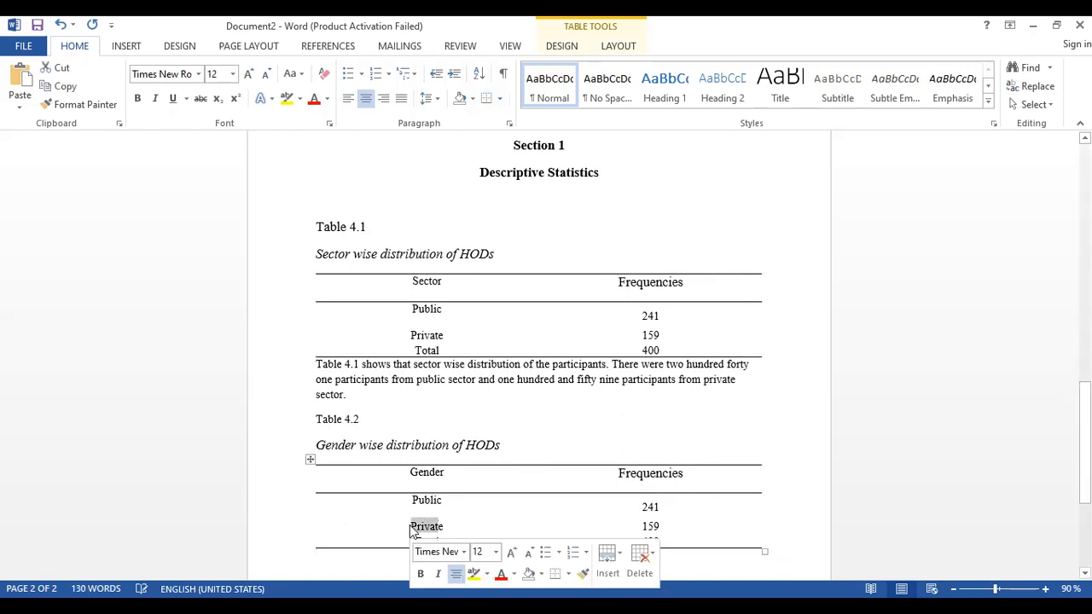
pyautogui.press('Delete')
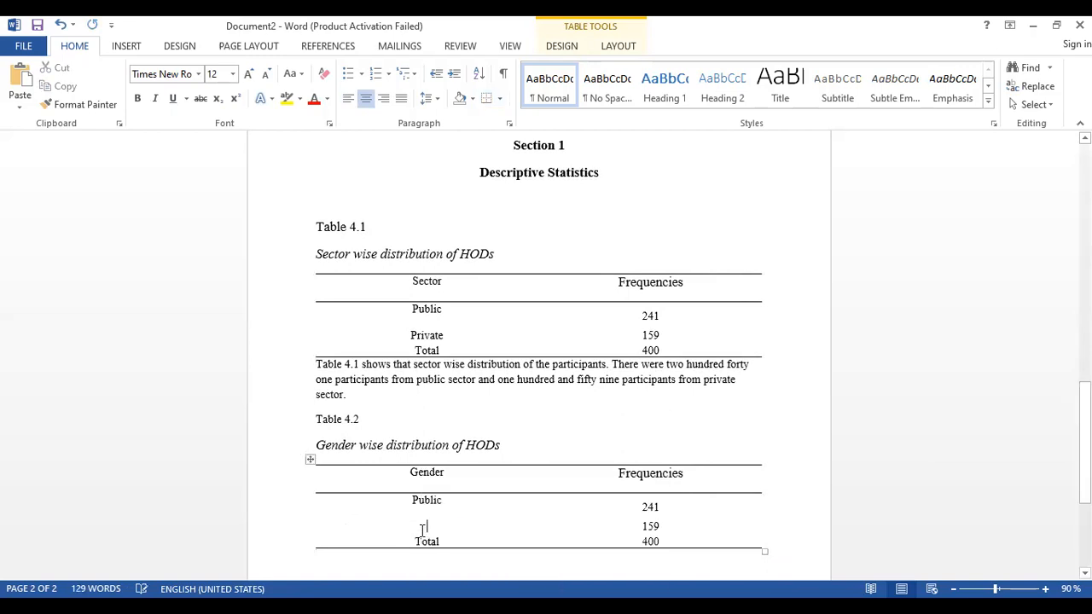
pyautogui.moveTo(460, 541); pyautogui.dragTo(383, 532)
pyautogui.press('Delete')
pyautogui.moveTo(458, 504); pyautogui.dragTo(412, 502)
pyautogui.press('Delete')
pyautogui.moveTo(662, 543); pyautogui.dragTo(638, 504)
pyautogui.press('Delete')
pyautogui.press('Delete')
pyautogui.press('Delete')
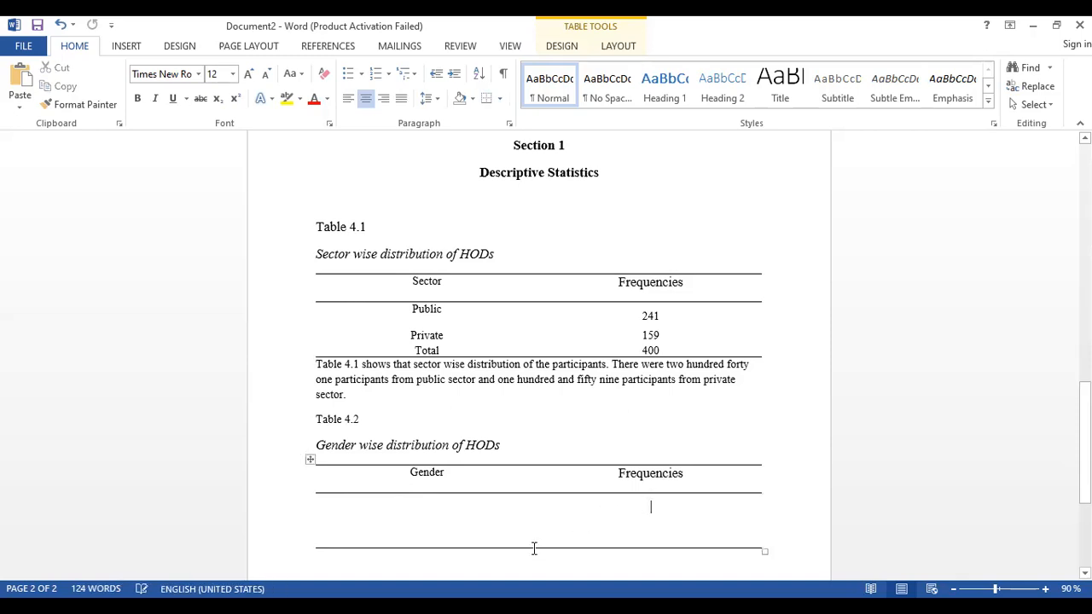
# Insert one extra blank row among the empty data rows of Table 4.2, giving it four data rows
pyautogui.click(449, 523)
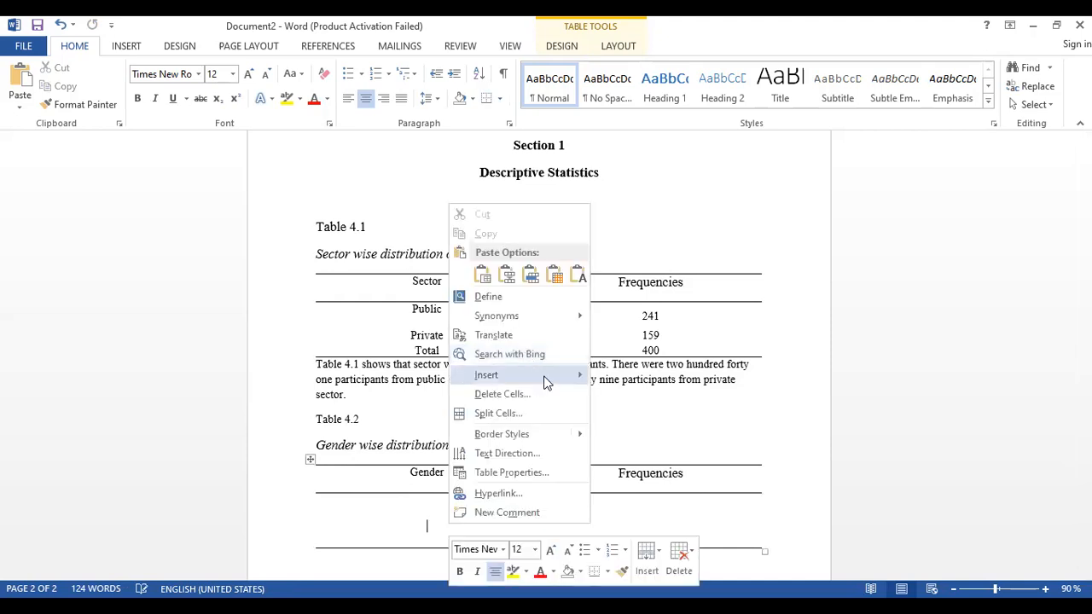
pyautogui.moveTo(546, 375)
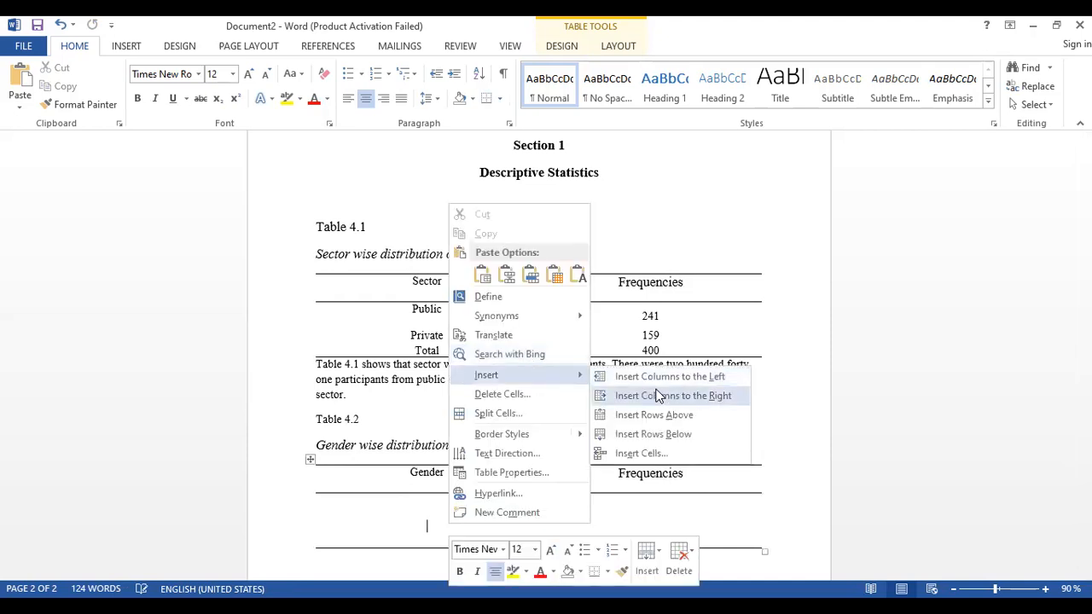
pyautogui.click(653, 434)
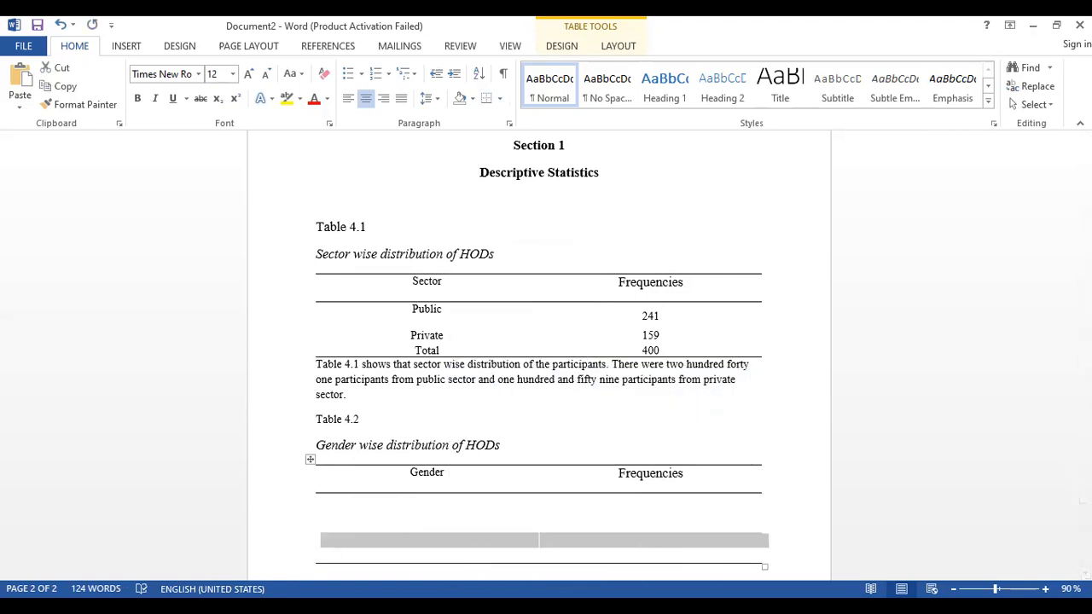
# Copy the labels Male, Female, Prefer not to say and Total from the SECTOR FREQUENCIES document's gender table into Table 4.2's Gender column
pyautogui.hotkey('alt', 'Tab')
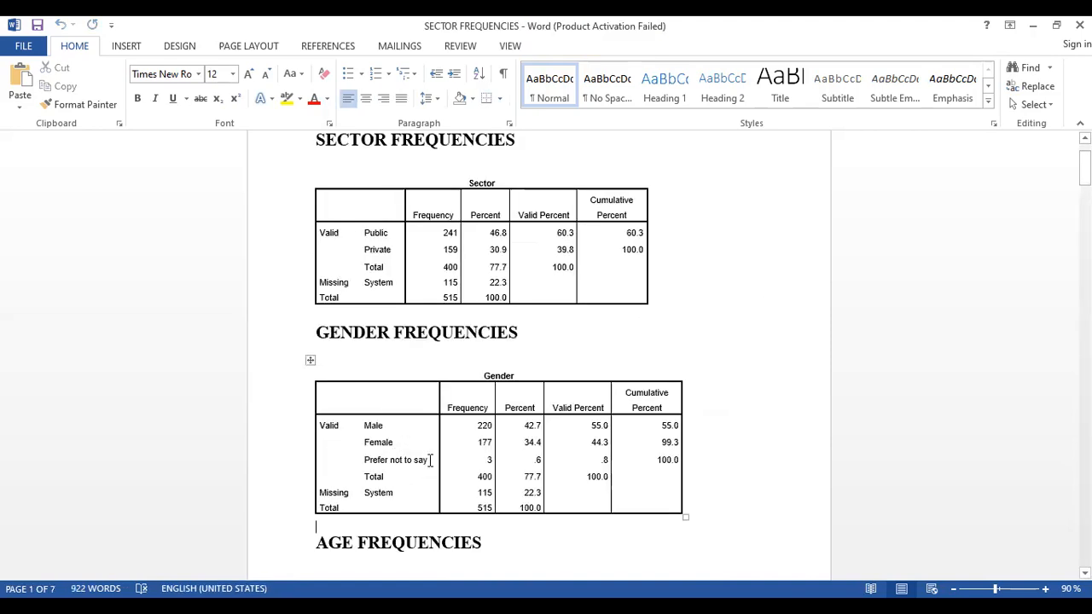
pyautogui.moveTo(375, 478); pyautogui.dragTo(366, 429)
pyautogui.hotkey('ctrl', 'c')
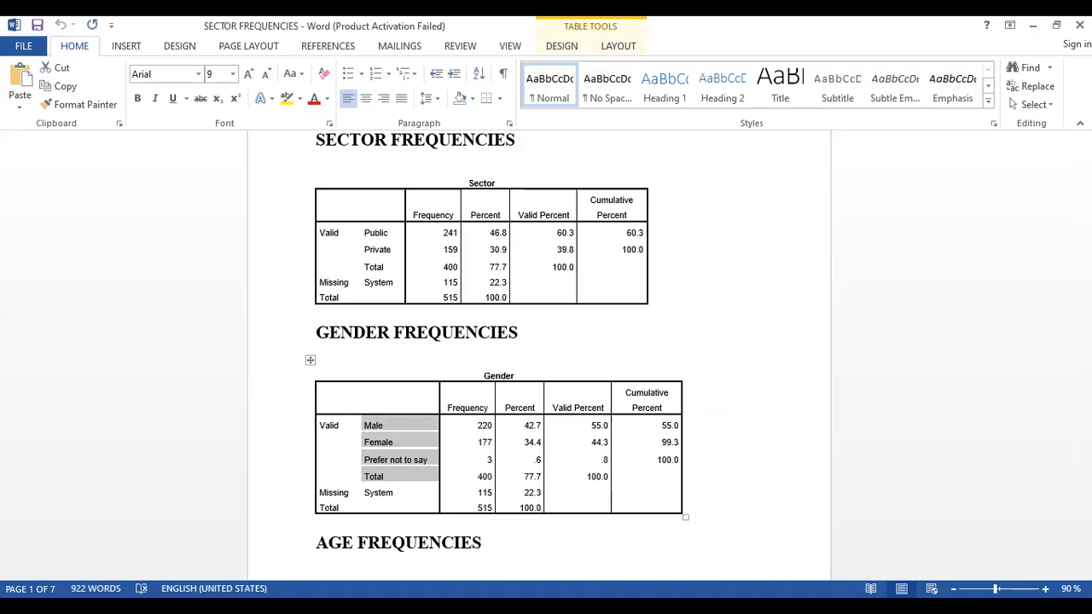
pyautogui.hotkey('alt', 'Tab')
pyautogui.moveTo(413, 498); pyautogui.dragTo(422, 558)
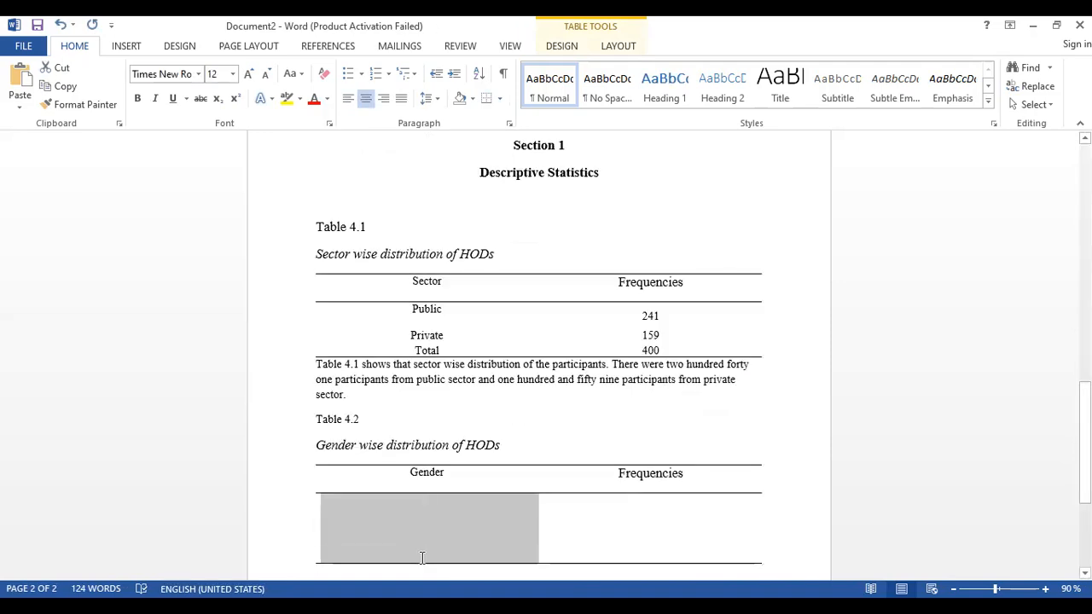
pyautogui.hotkey('ctrl', 'v')
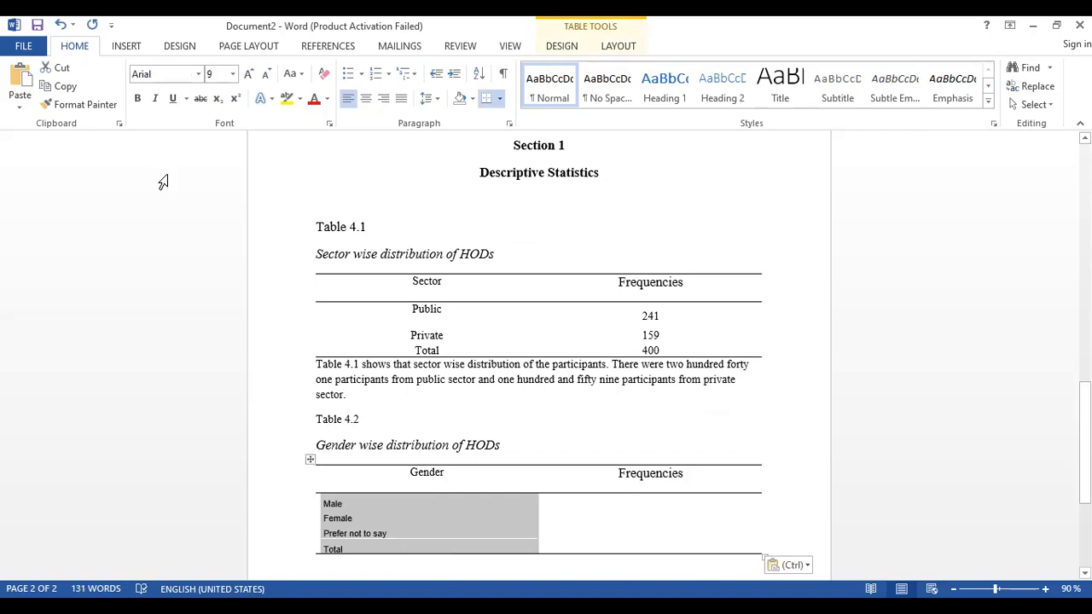
# Format the pasted gender labels in Table 4.2 as Times New Roman, size 12, and center them
pyautogui.click(198, 73)
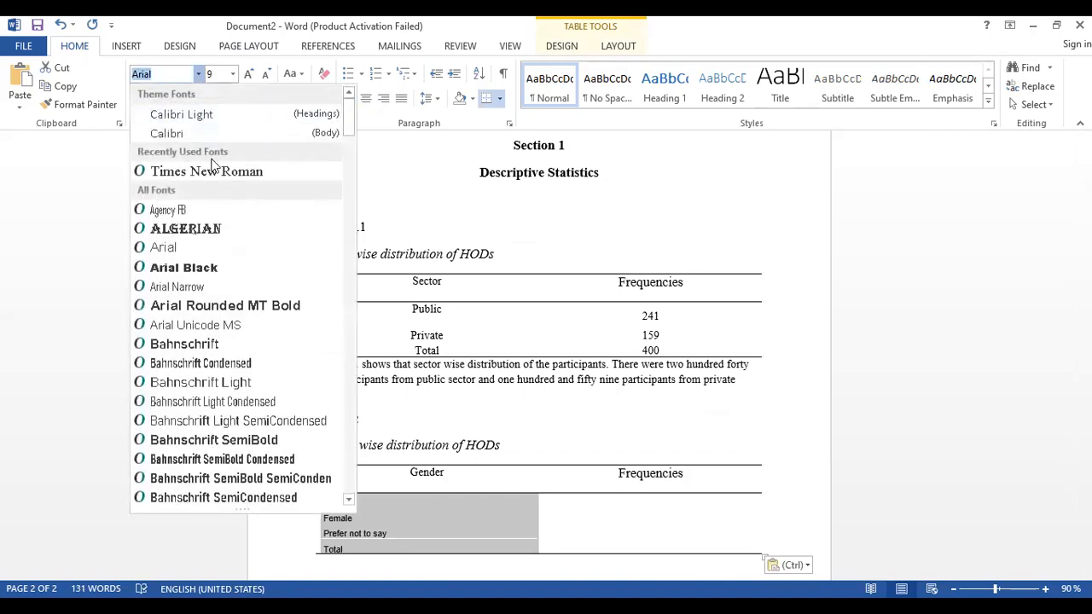
pyautogui.click(218, 173)
pyautogui.click(231, 74)
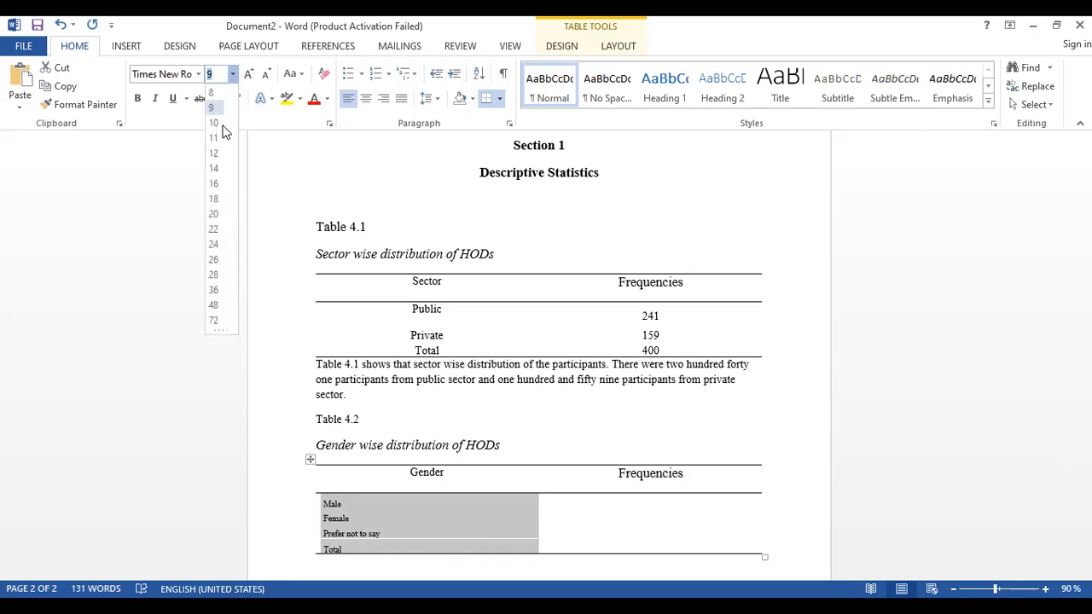
pyautogui.click(218, 154)
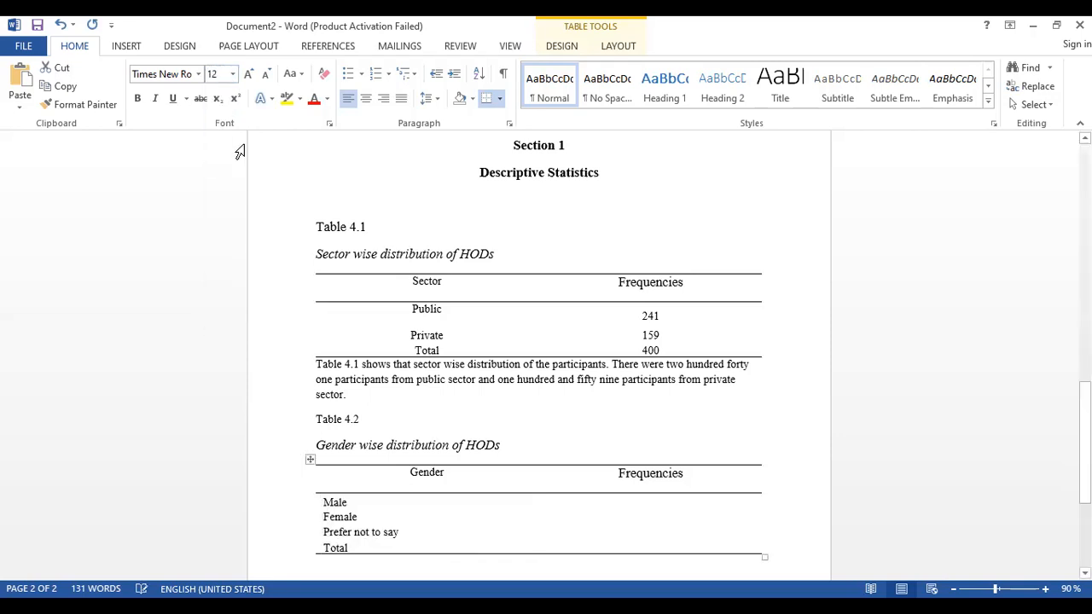
pyautogui.click(365, 99)
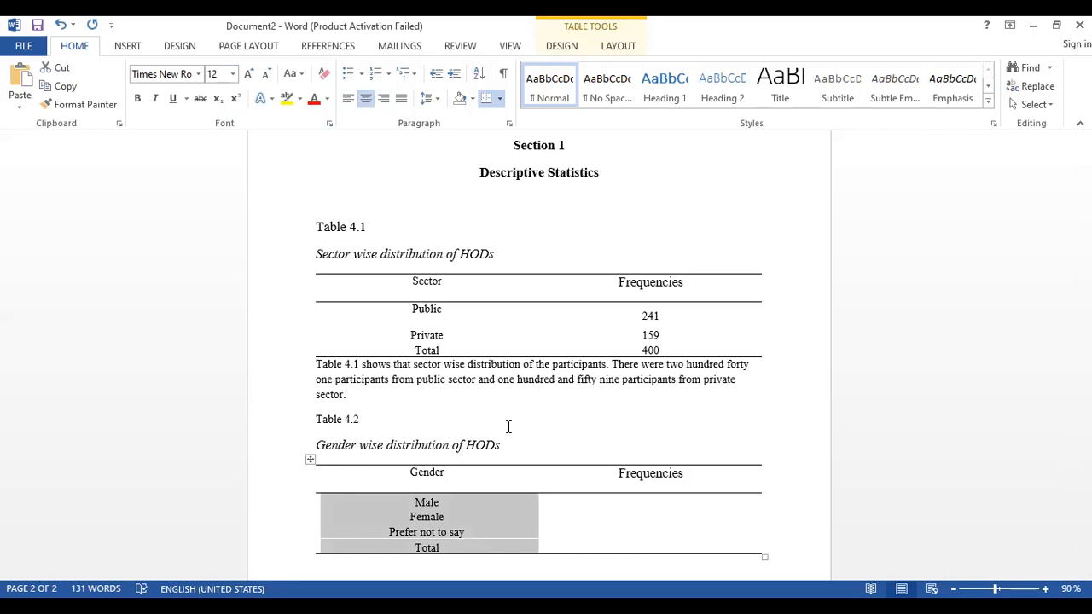
# Copy the gender frequencies 220, 177, 3 and 400 from the SECTOR FREQUENCIES document into the Frequencies column of Table 4.2
pyautogui.hotkey('alt', 'Tab')
pyautogui.moveTo(491, 476); pyautogui.dragTo(467, 427)
pyautogui.hotkey('ctrl', 'c')
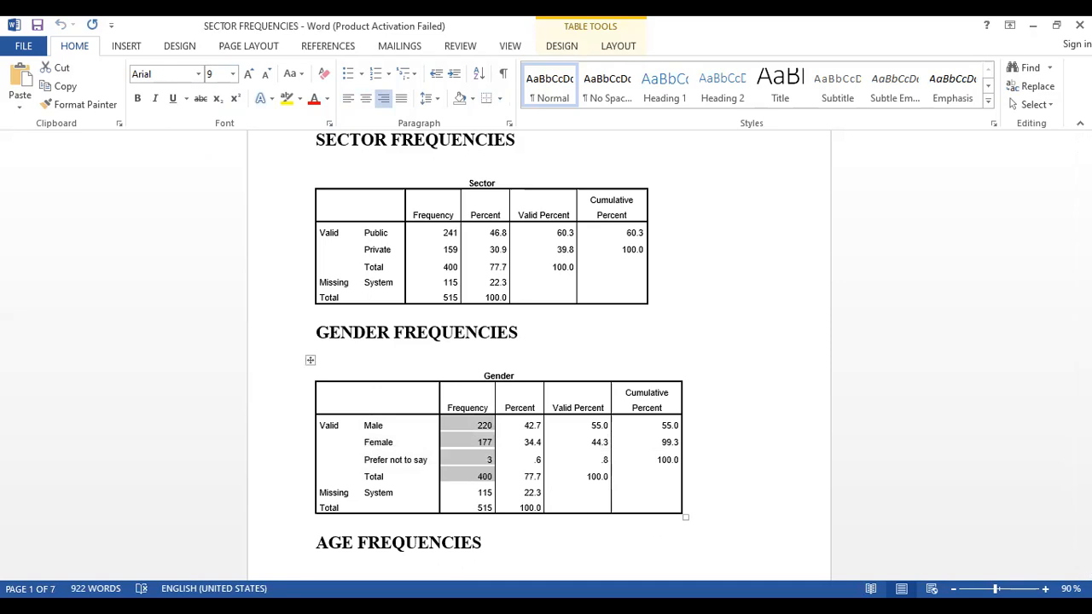
pyautogui.hotkey('alt', 'Tab')
pyautogui.moveTo(628, 500); pyautogui.dragTo(664, 550)
pyautogui.hotkey('ctrl', 'v')
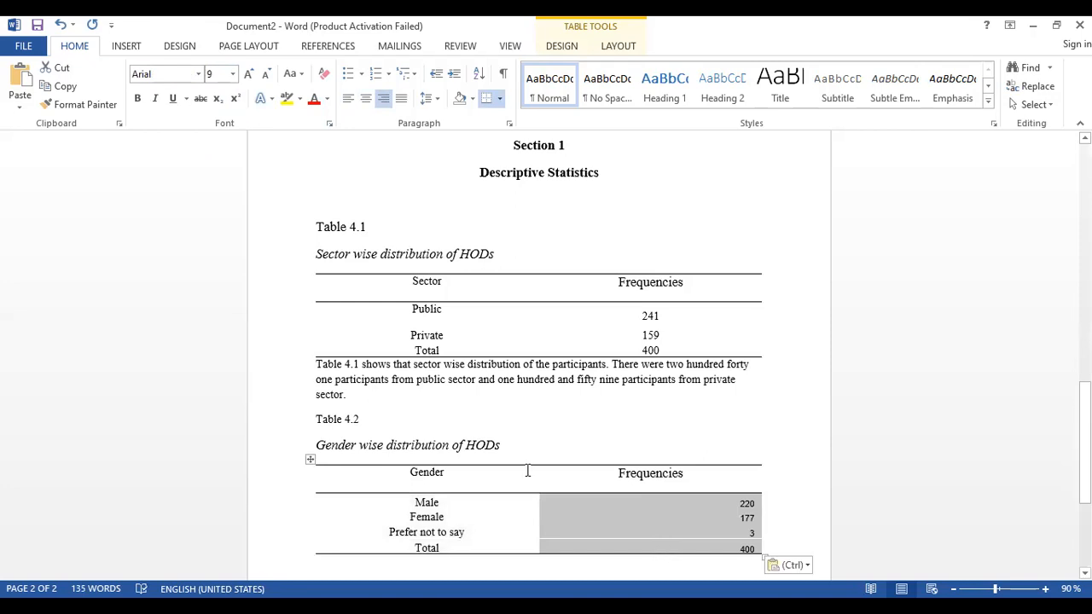
# Format the pasted frequency values in Table 4.2 as Times New Roman, size 12, and center them
pyautogui.click(198, 74)
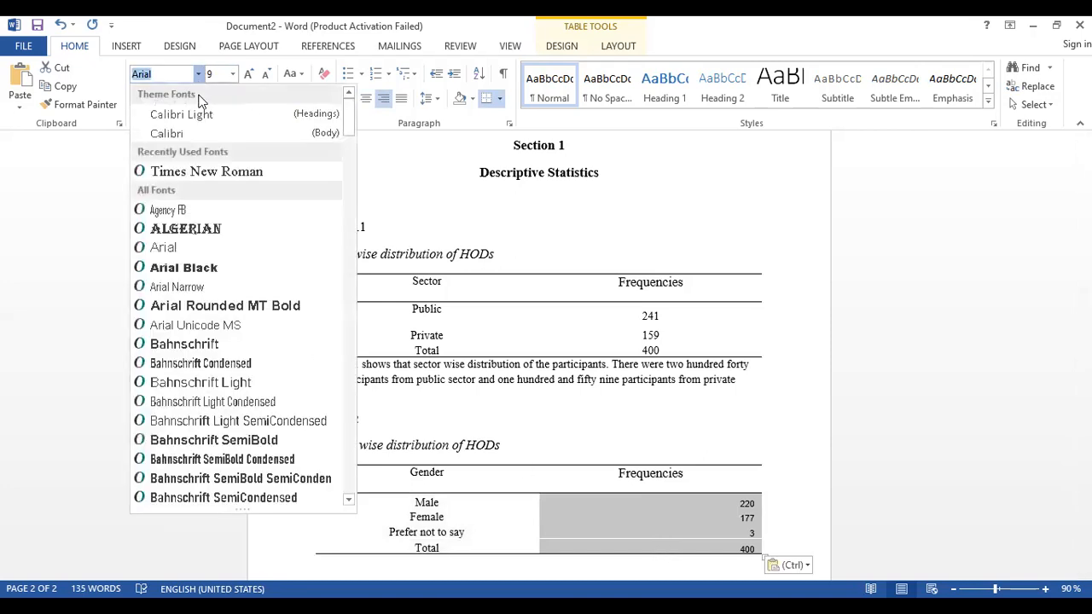
pyautogui.click(212, 173)
pyautogui.click(231, 75)
pyautogui.click(212, 154)
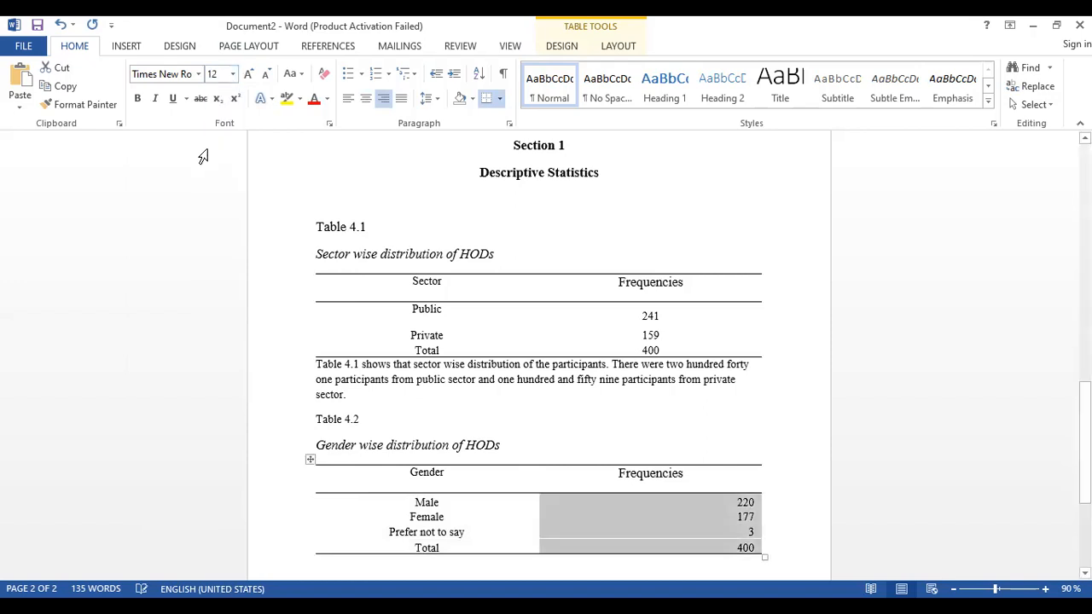
pyautogui.click(365, 101)
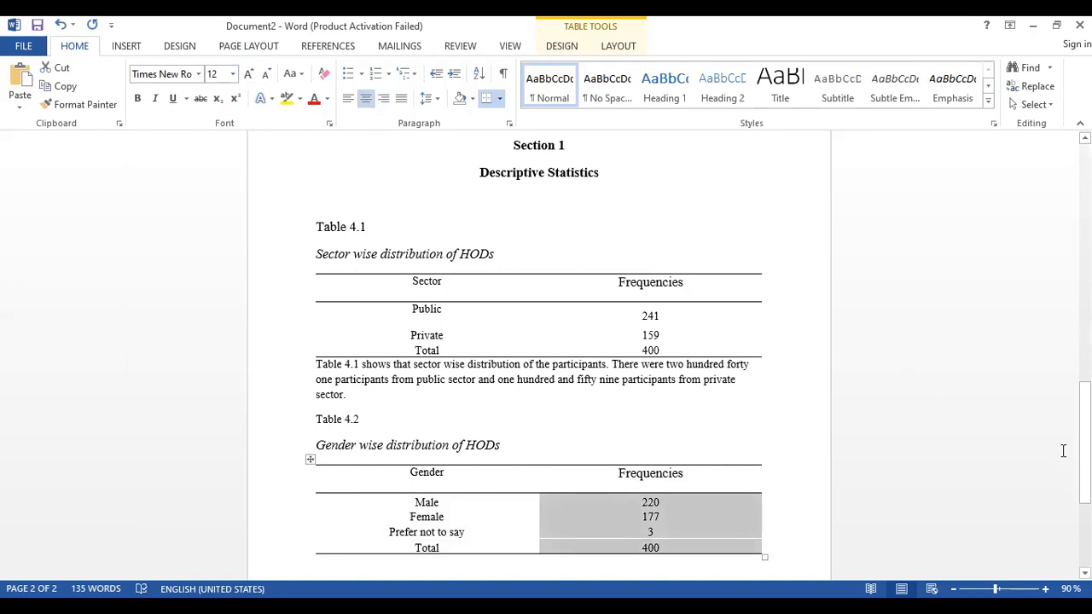
pyautogui.moveTo(1084, 452); pyautogui.dragTo(1084, 478)
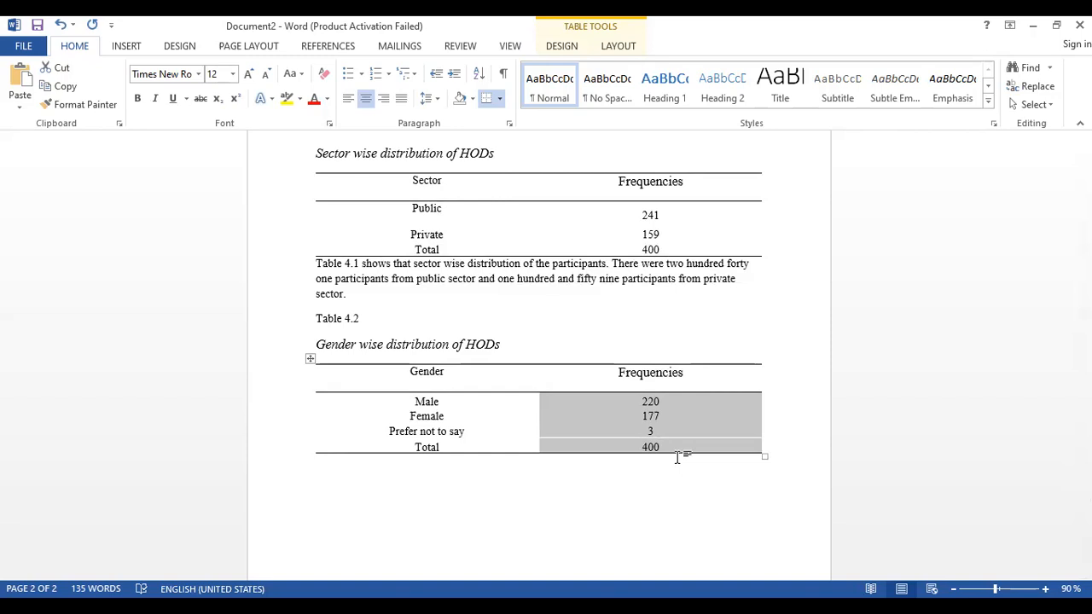
pyautogui.hotkey('alt', 'Tab')
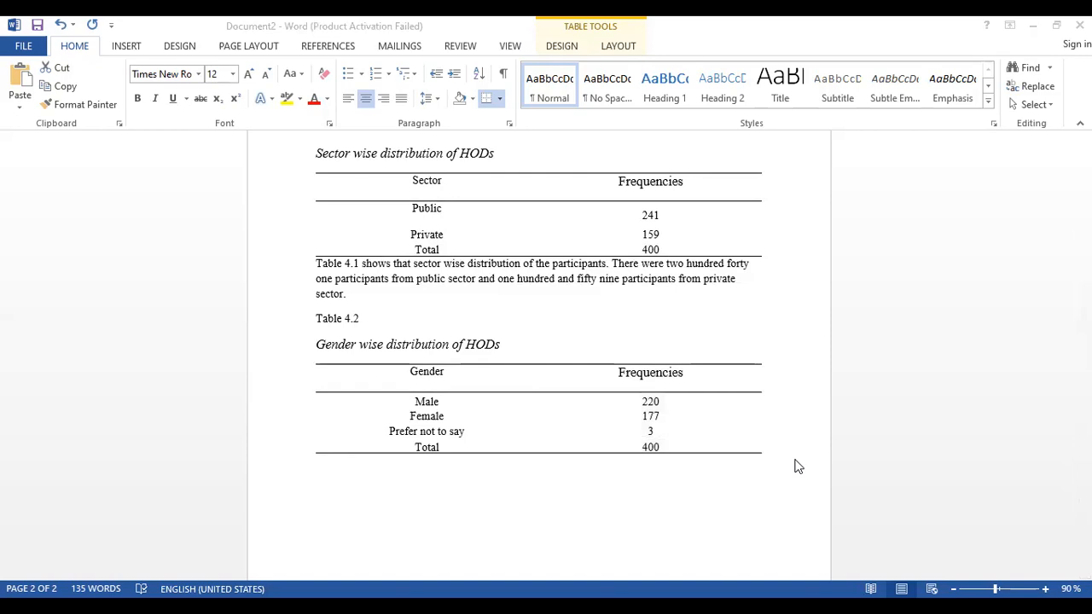
pyautogui.click(558, 485)
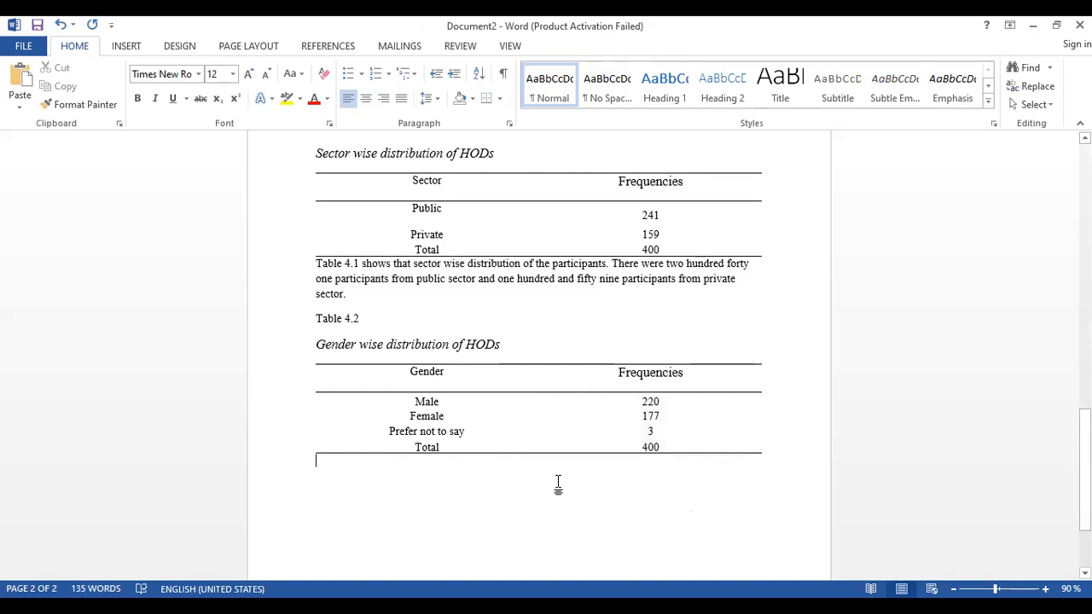
pyautogui.press('Up')
pyautogui.press('Up')
pyautogui.press('Up')
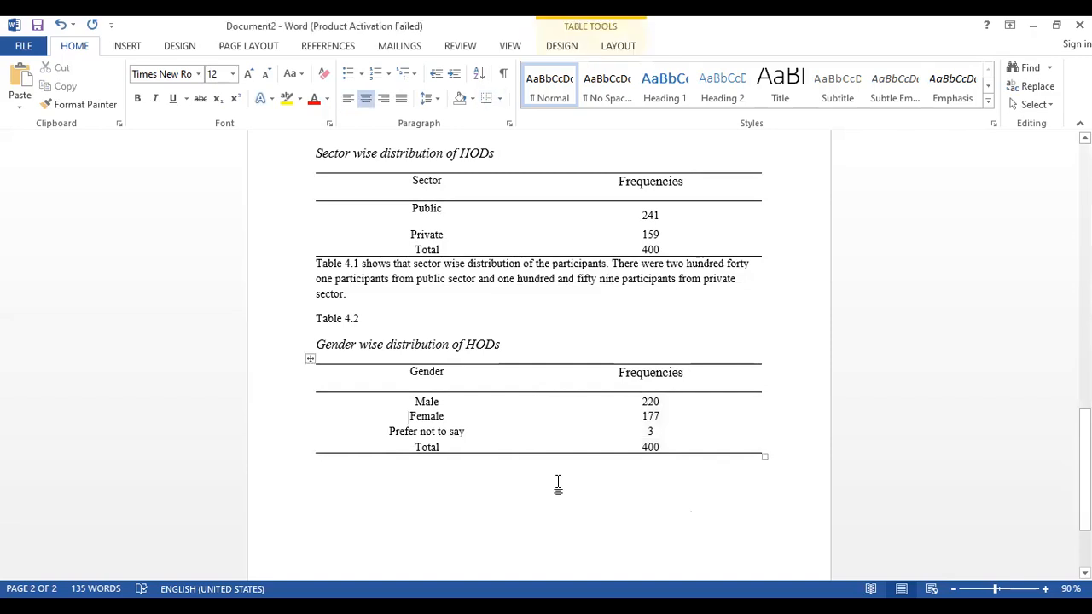
pyautogui.scroll(5, 559, 482)
pyautogui.scroll(-5, 558, 481)
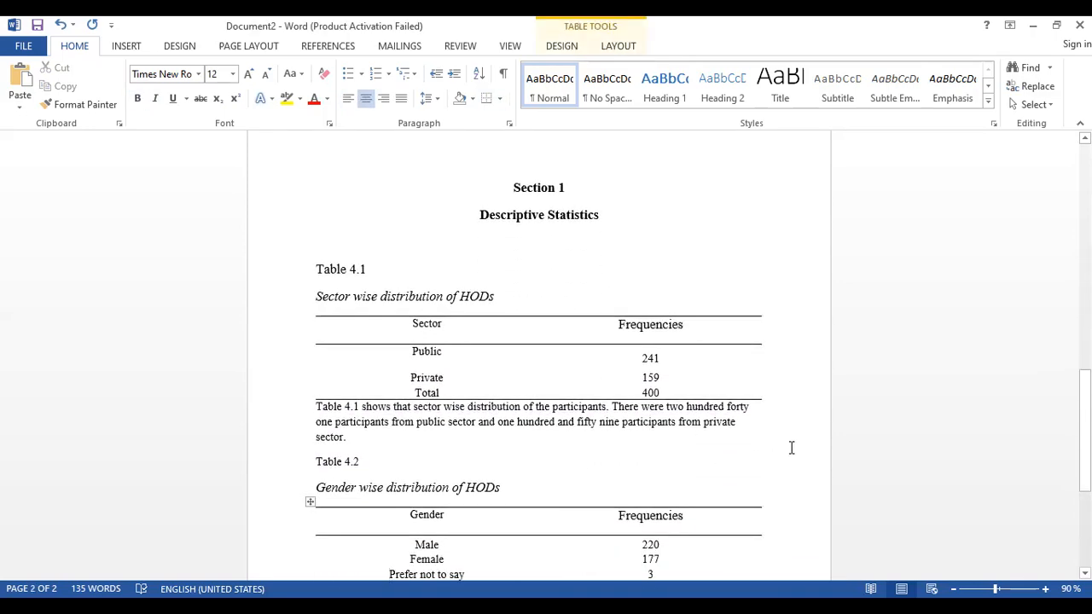